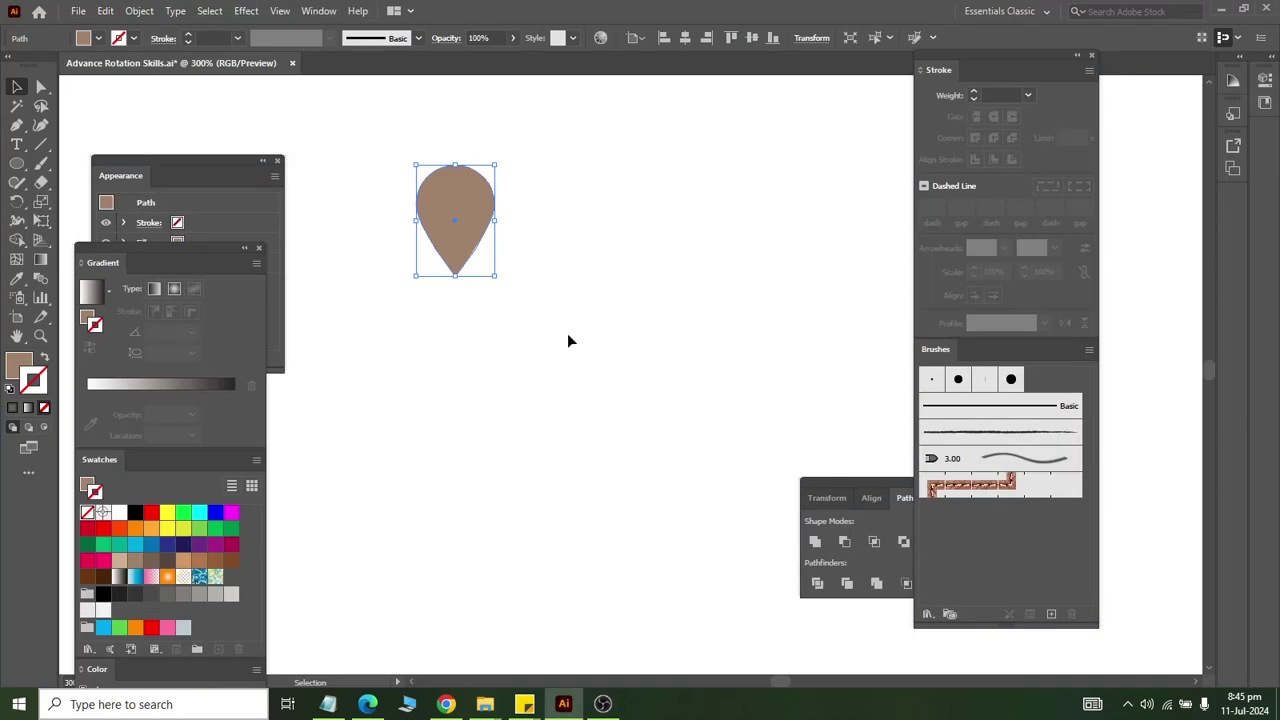
Scale the brown teardrop to about half its size and open the Distort & Transform effects list.
mouse_move(494, 276)
mouse_down()
mouse_move(478, 251)
mouse_move(523, 242)
mouse_up()
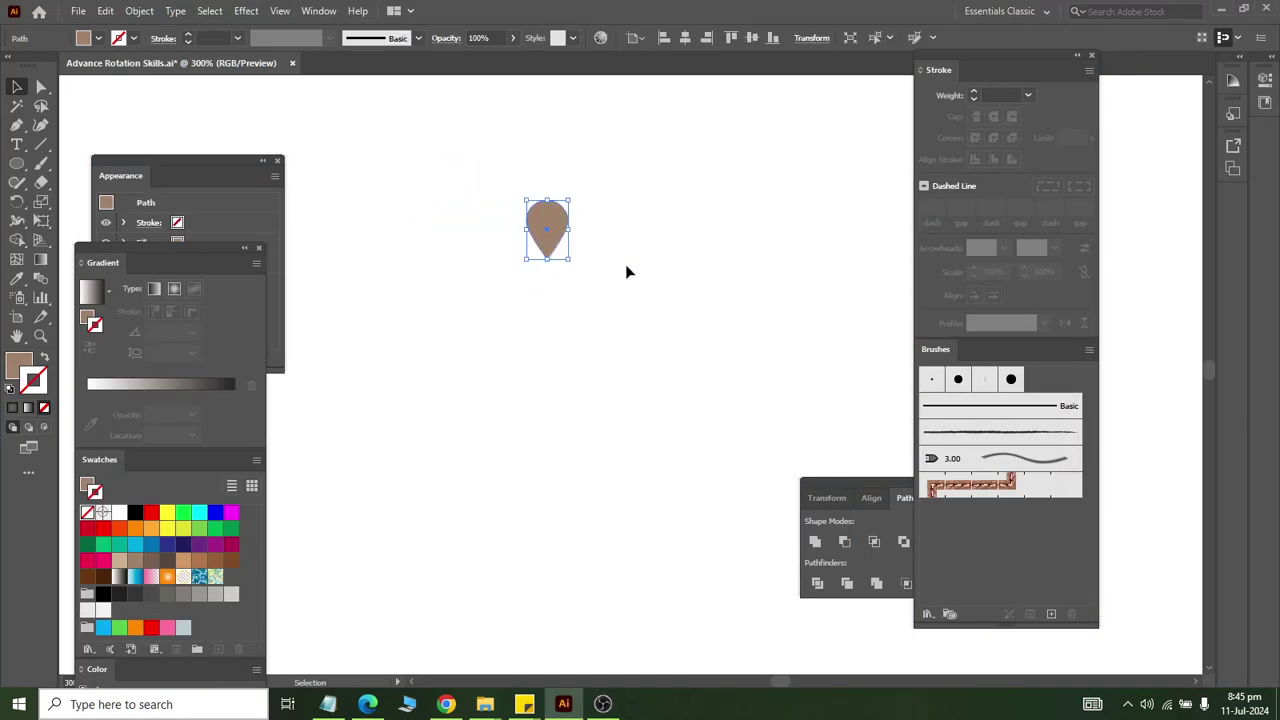
key(v)
click(247, 10)
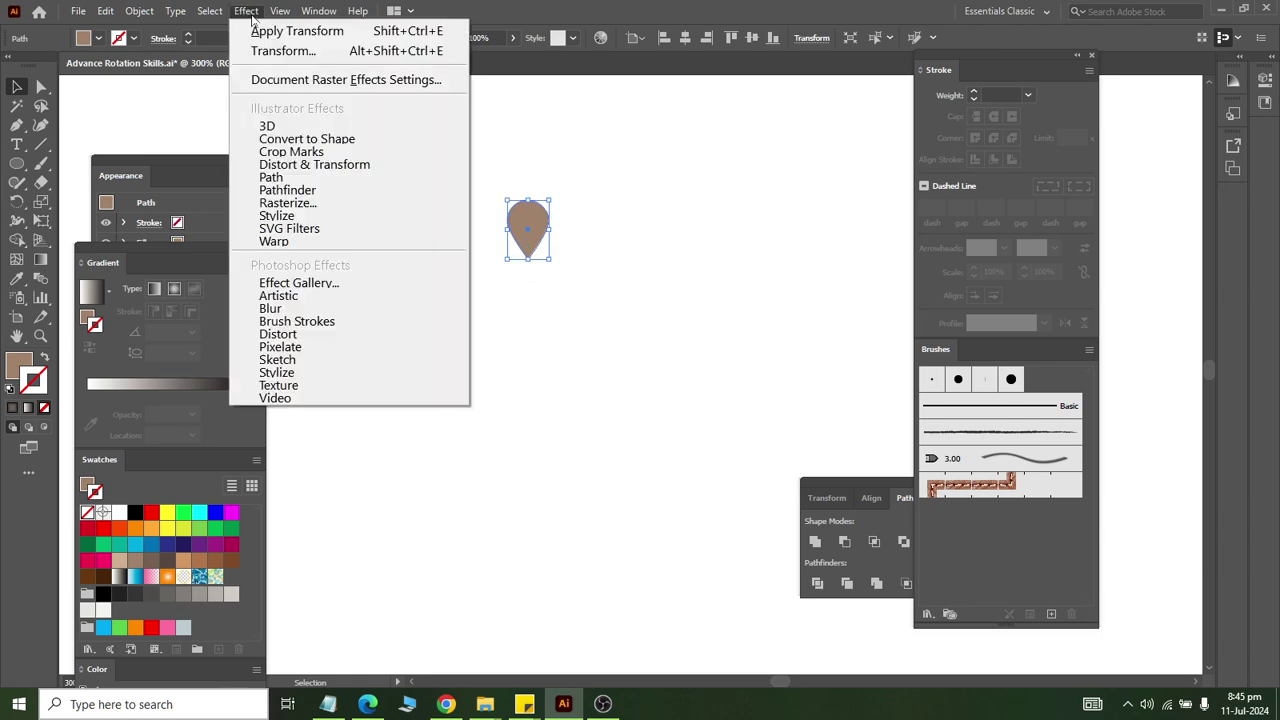
mouse_move(314, 164)
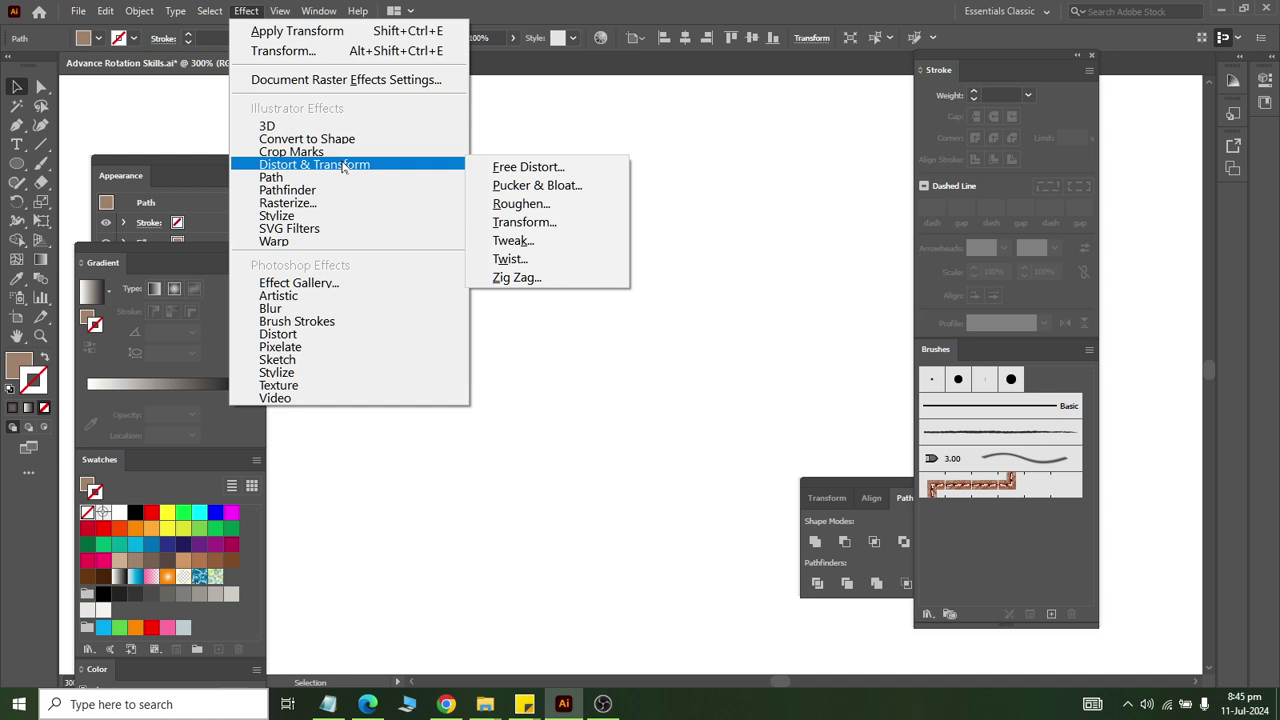
Add a Transform effect that rotates the teardrop 25° and moves it 12 px horizontally, with Preview on.
click(541, 229)
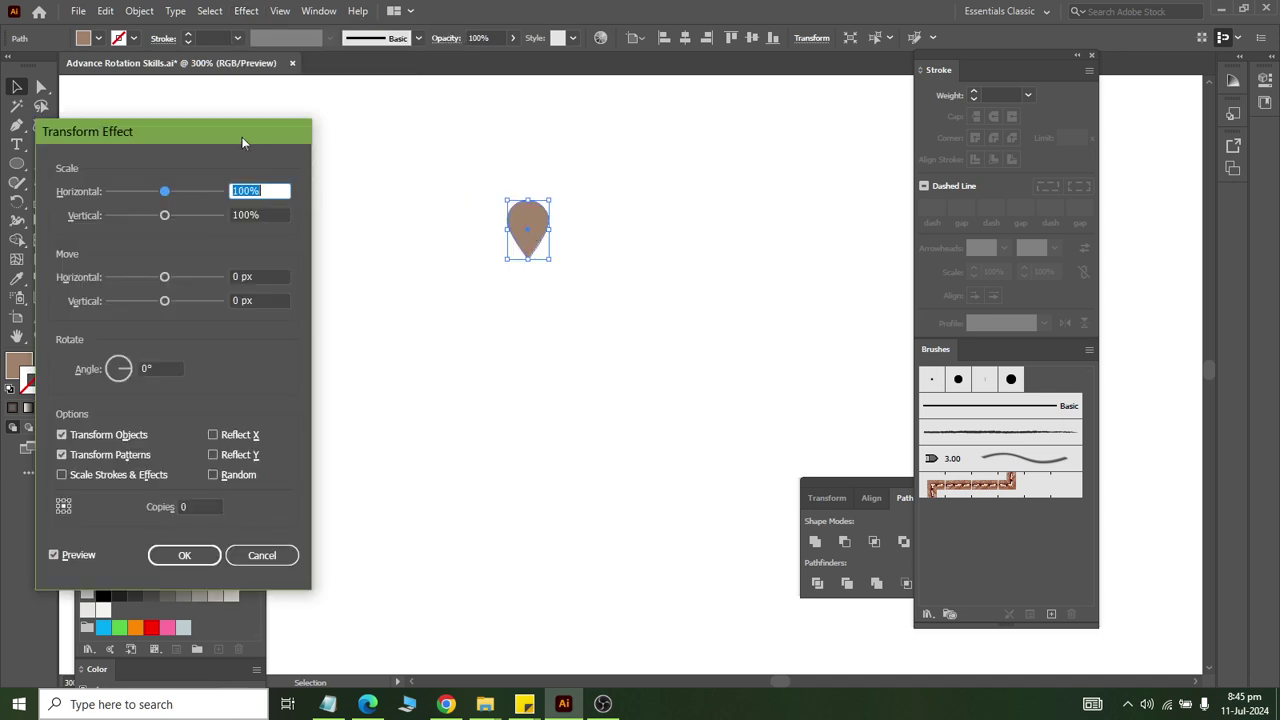
drag(241, 136, 253, 112)
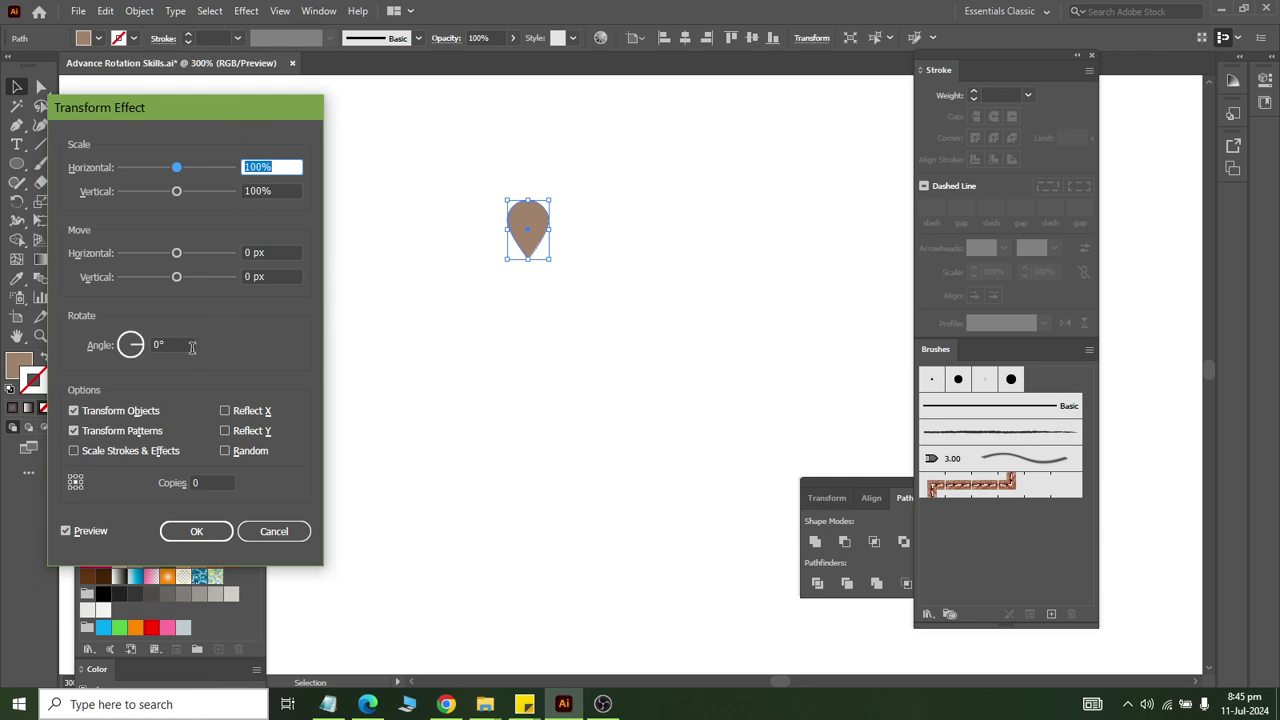
double_click(160, 345)
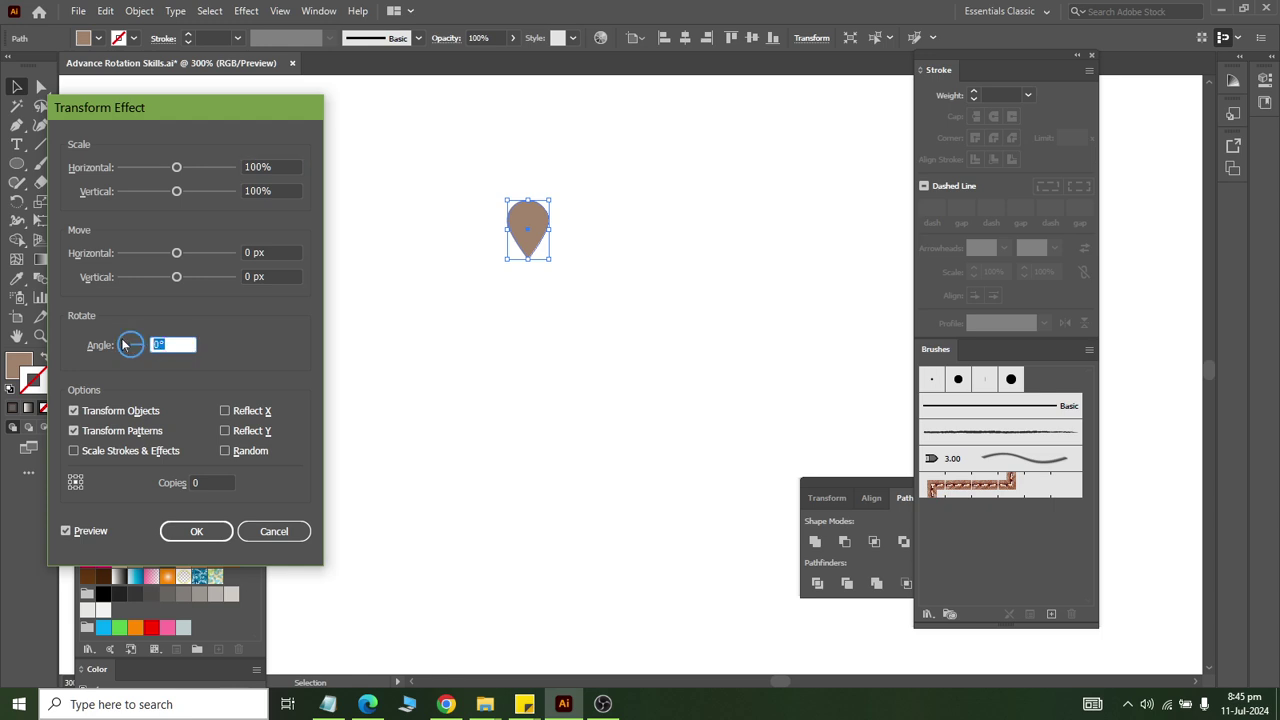
drag(124, 346, 125, 341)
text(25)
click(280, 252)
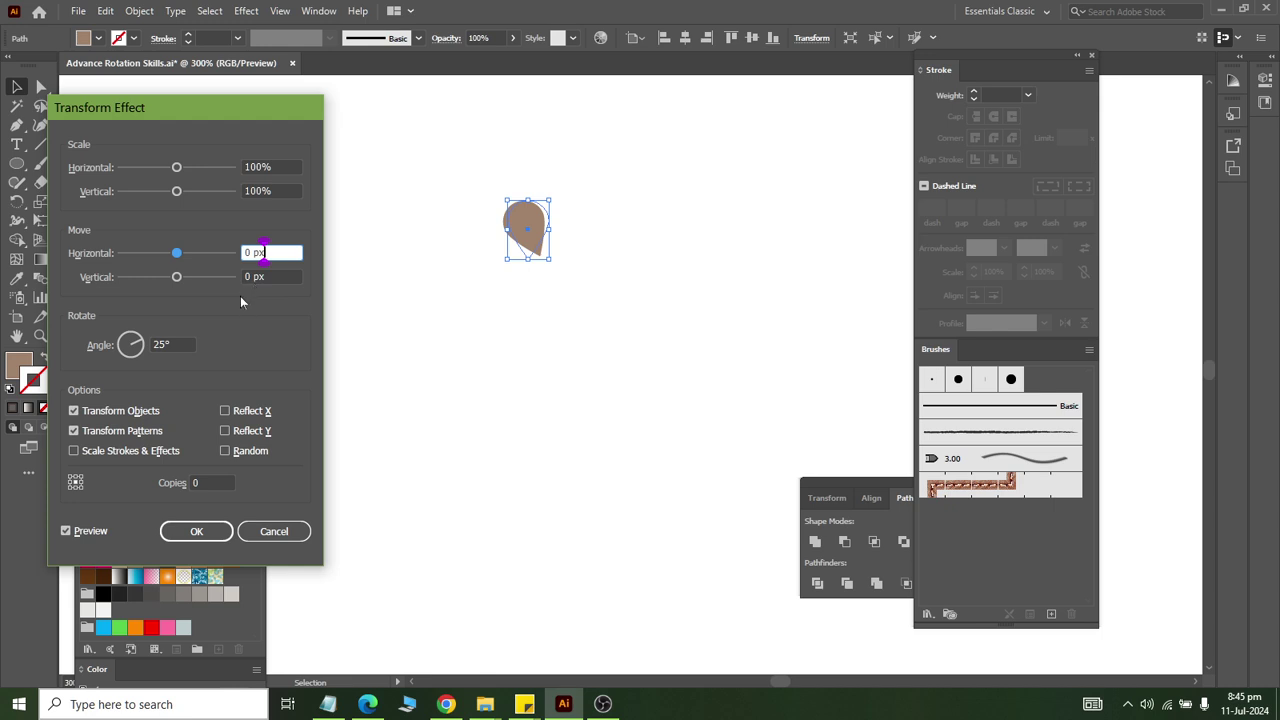
key(Up)
key(Up)
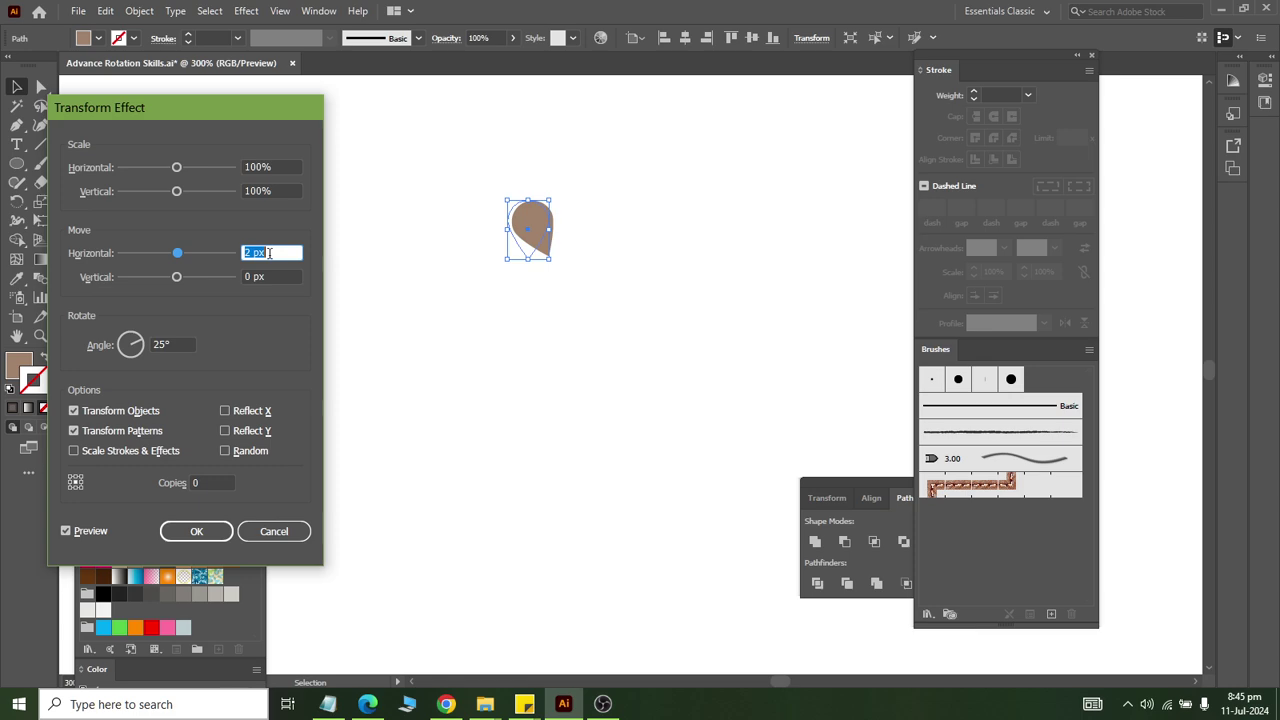
key(Up)
key(Up)
key(Up)
key(Up)
key(Up)
key(Up)
key(Up)
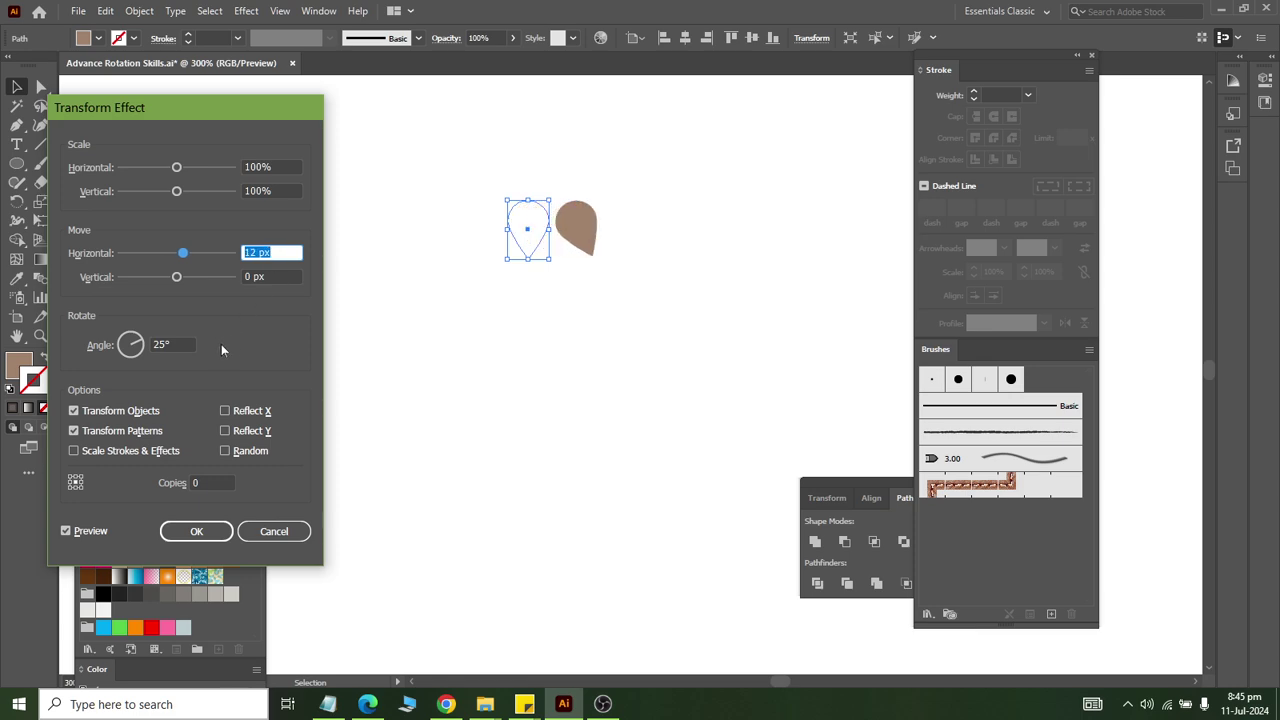
click(185, 344)
Set Copies to 13 and keep the rotation at 25° after trying 26°.
click(205, 479)
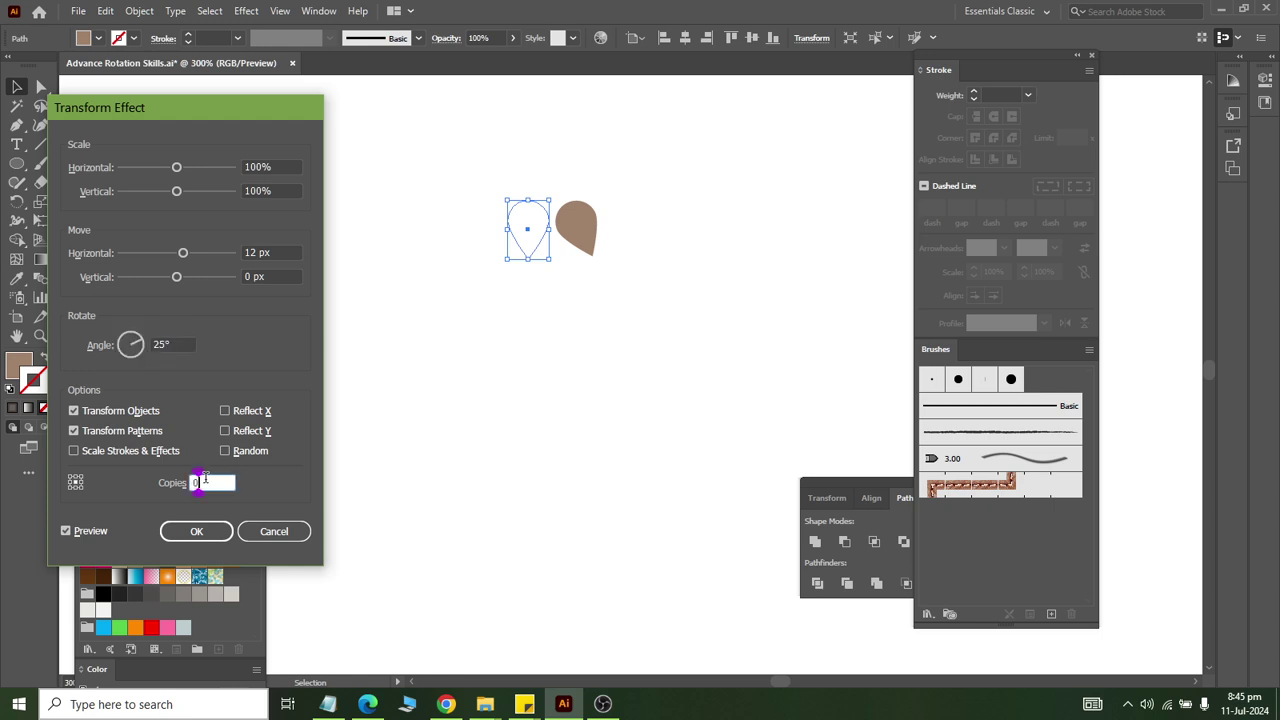
key(Up)
key(Up)
key(Up)
key(Up)
key(Up)
key(Up)
key(Up)
key(Up)
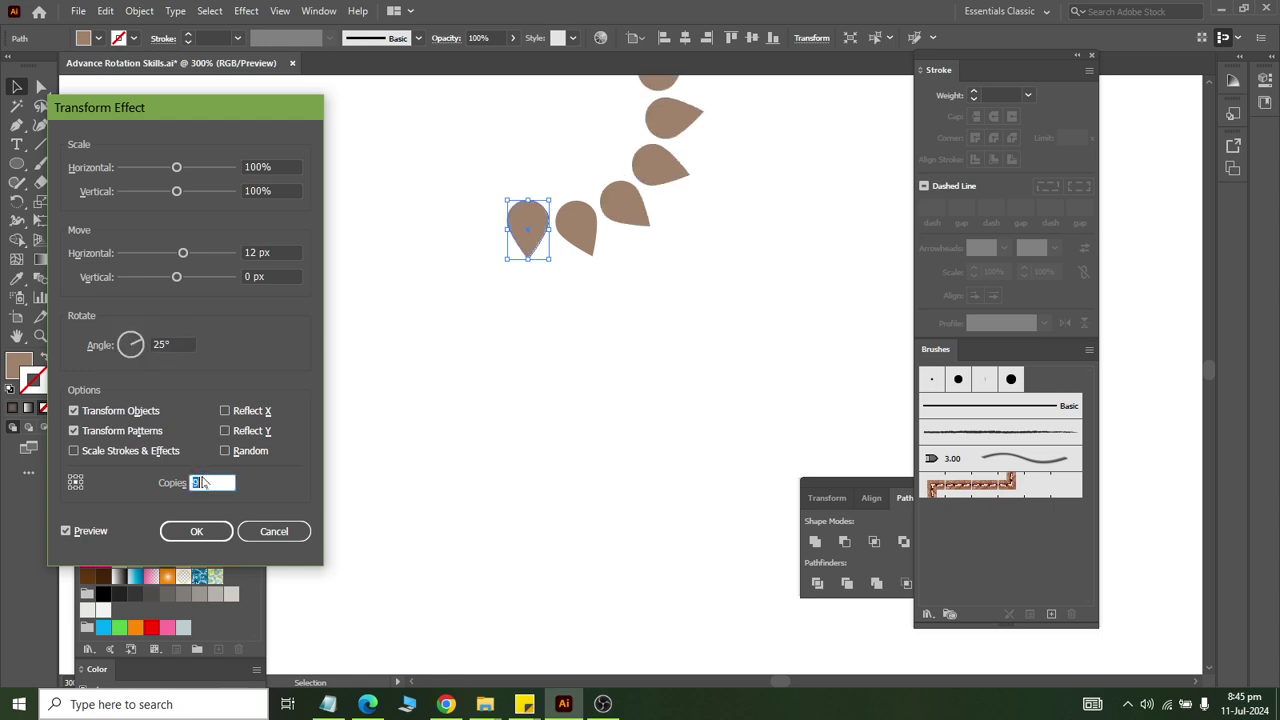
key(Up)
key(Up)
key(Up)
key(Up)
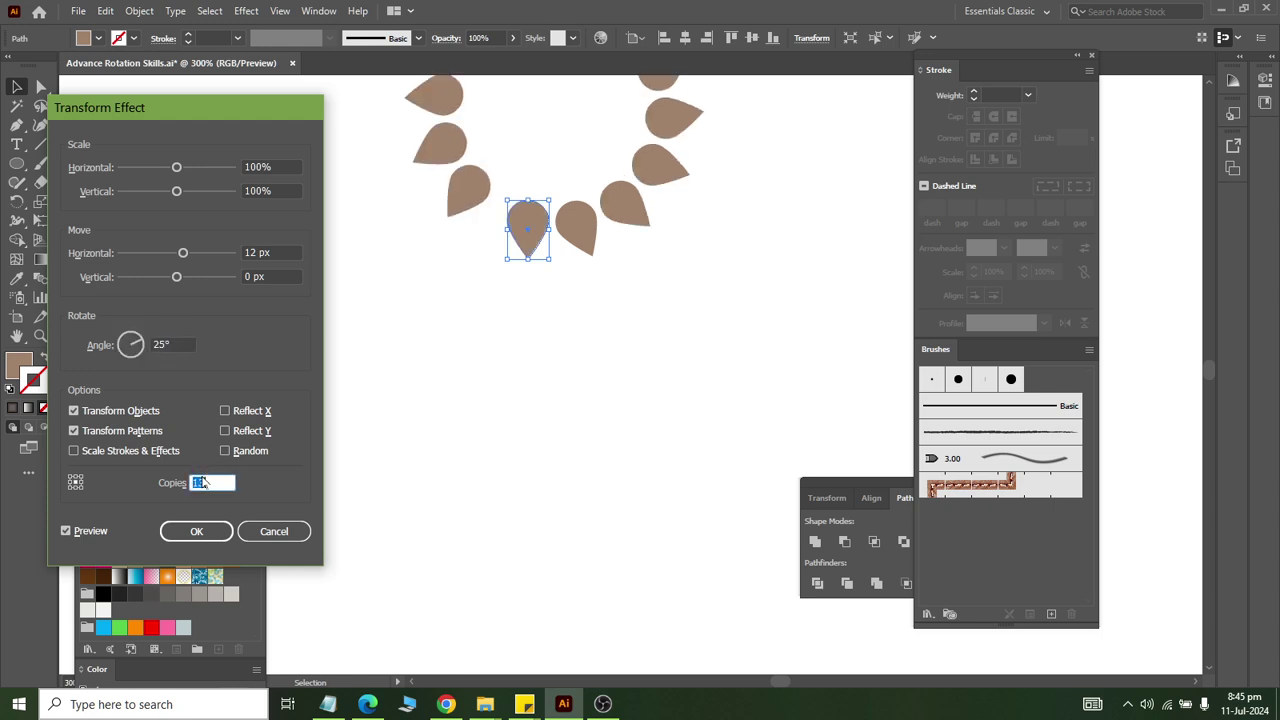
click(179, 343)
key(Up)
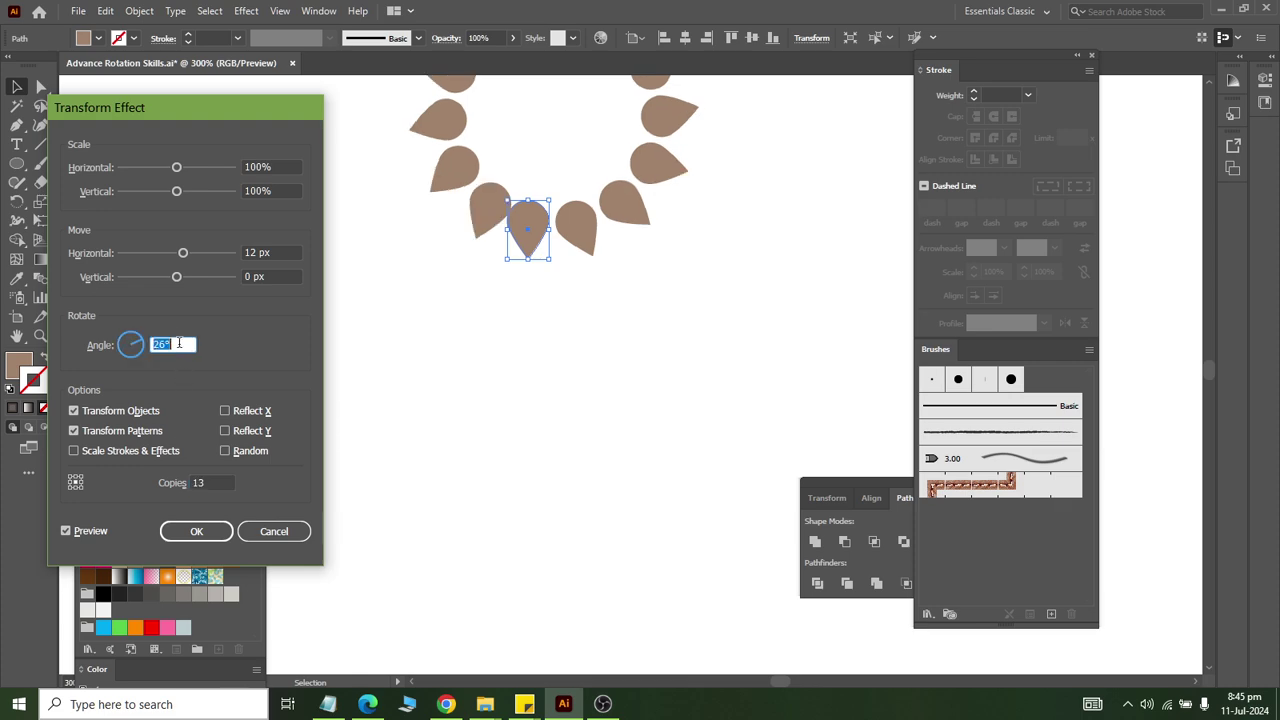
key(Down)
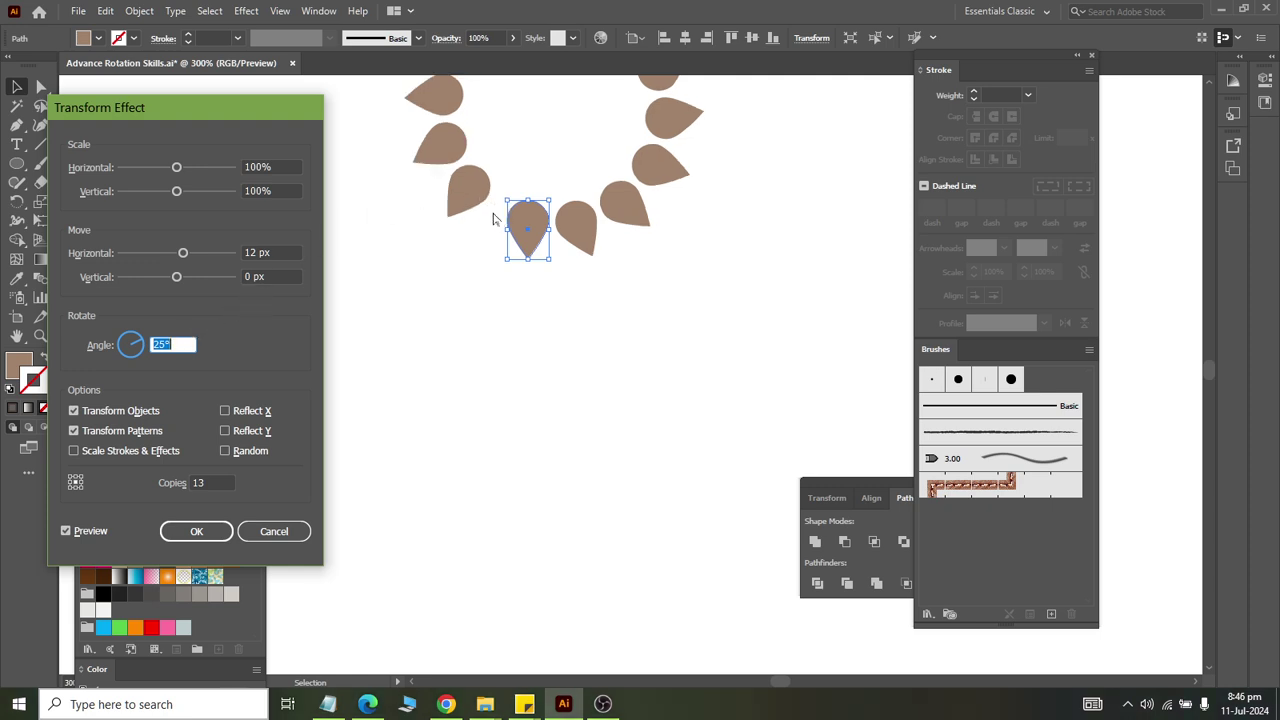
Adjust Move Horizontal to 11 px so the 13 copies arc into a ring.
click(283, 253)
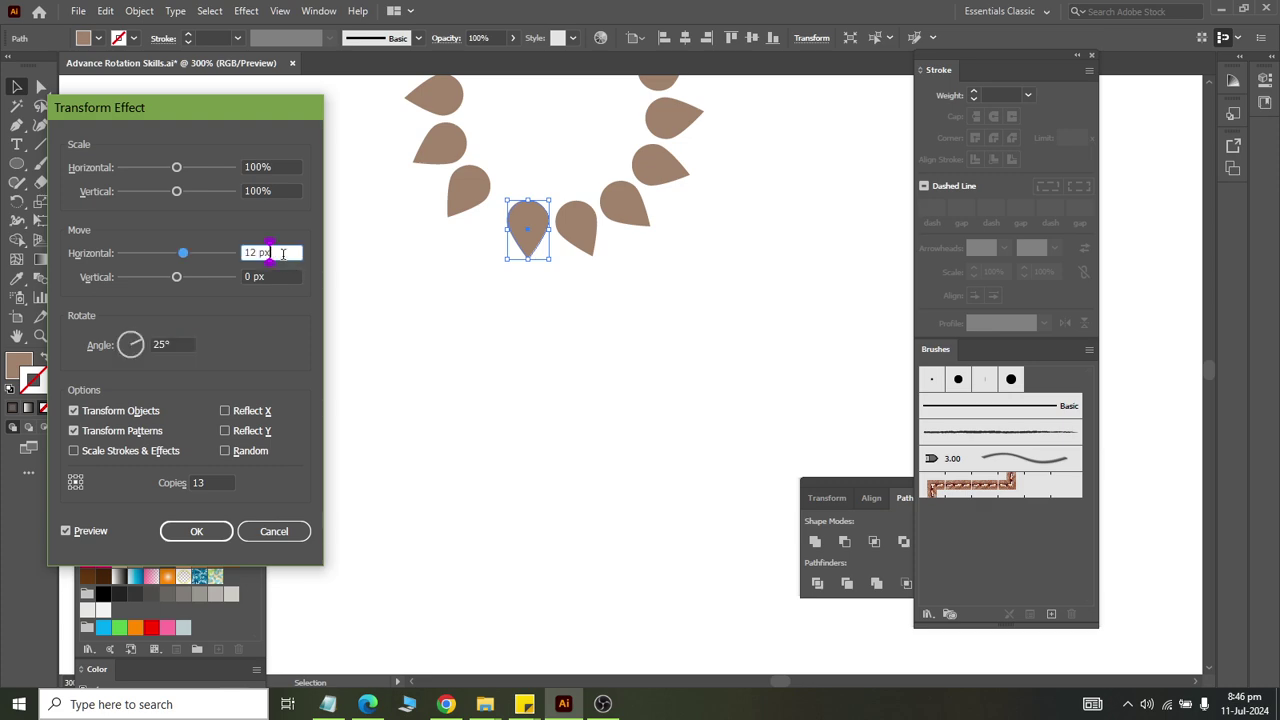
key(Up)
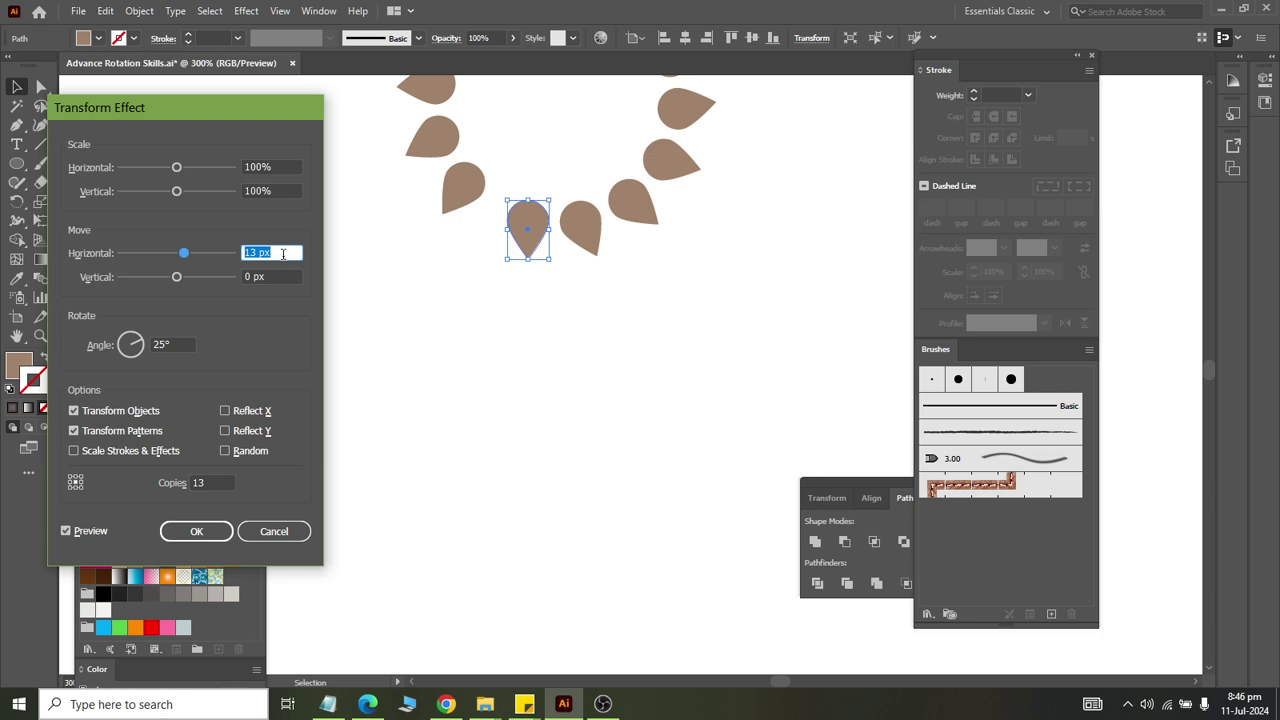
key(Down)
key(Down)
key(Down)
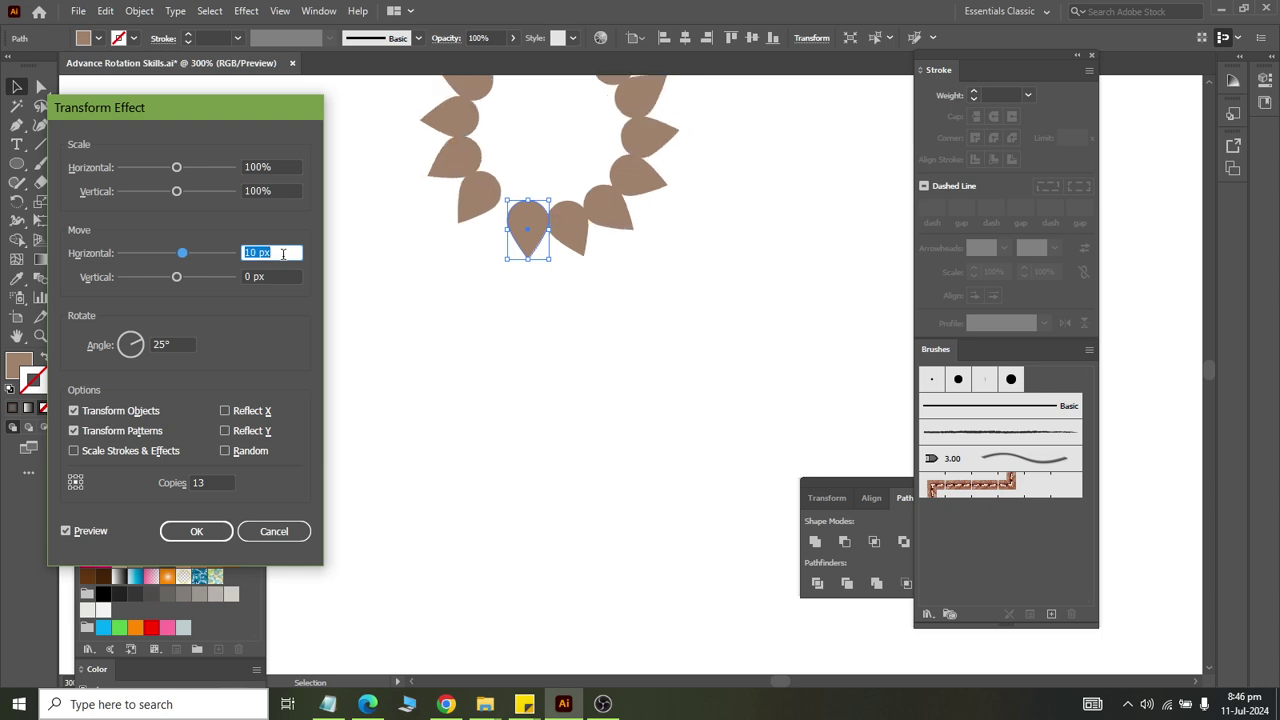
key(Up)
key(Up)
key(Up)
key(Up)
key(Up)
key(Down)
key(Down)
key(Down)
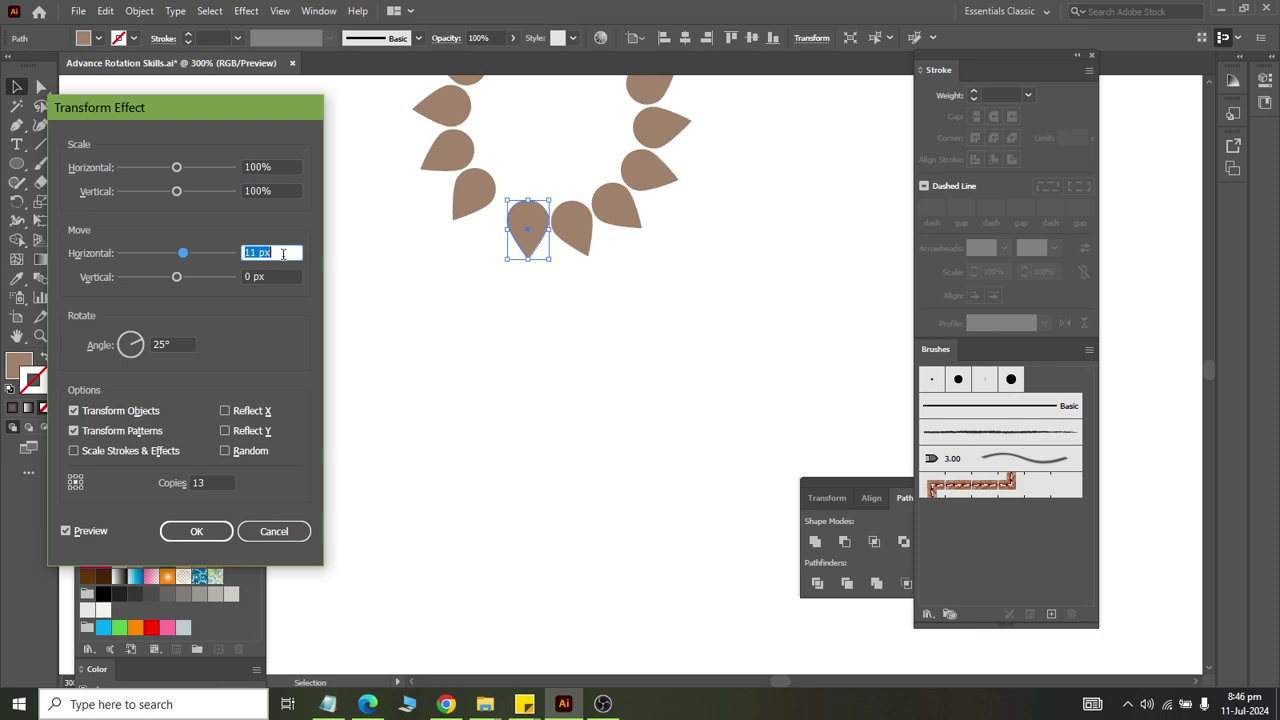
Apply the Transform effect and rotate the base teardrop until the petals close into a ring.
click(197, 532)
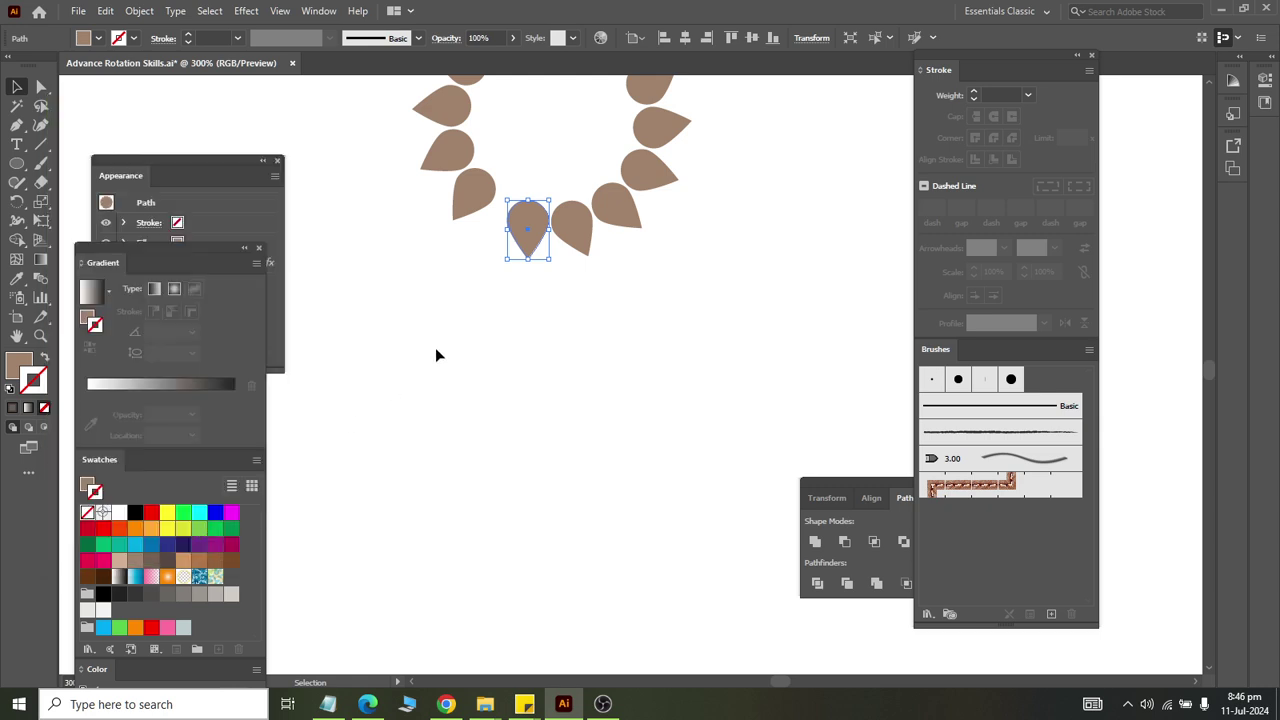
drag(556, 266, 507, 270)
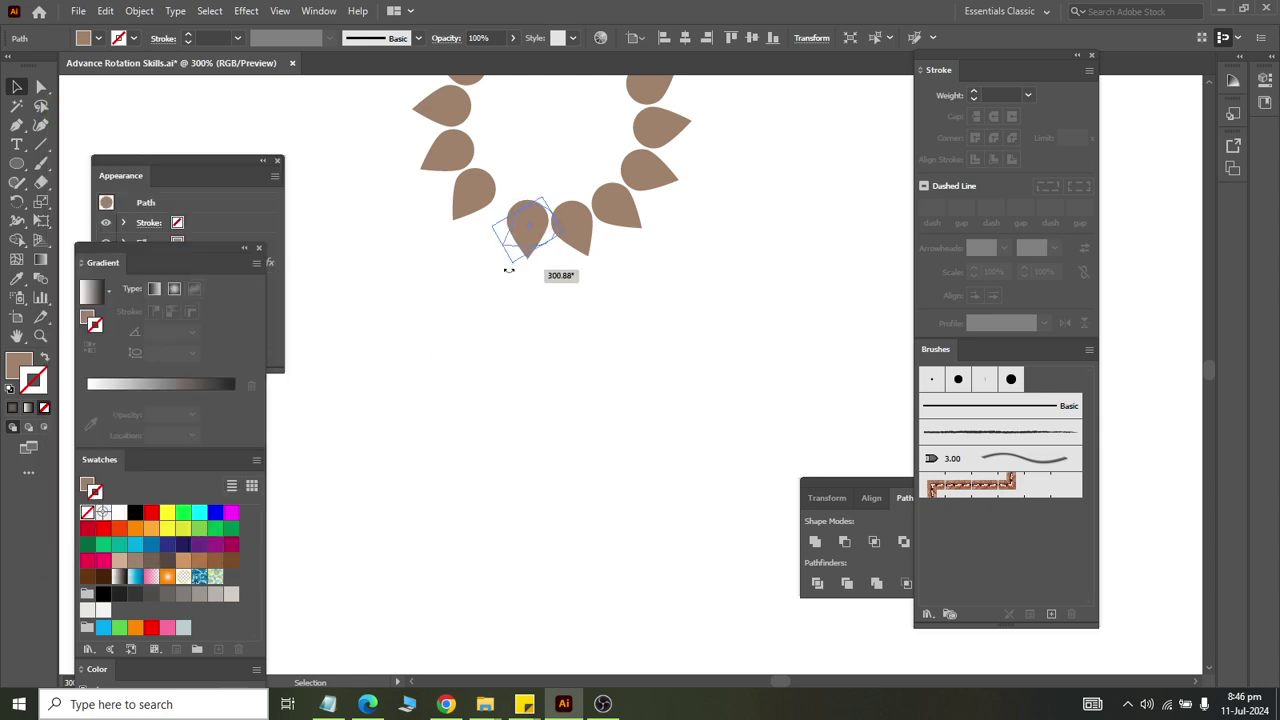
scroll(533, 246, up, 3)
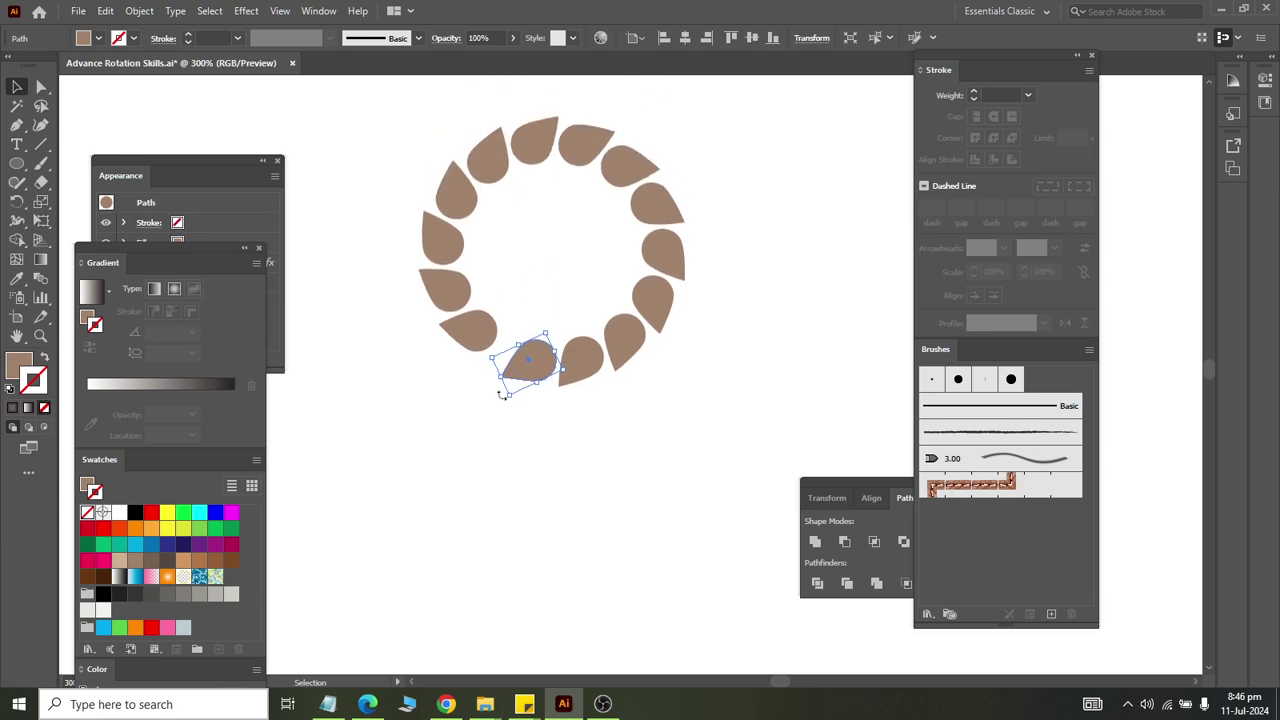
mouse_move(507, 395)
mouse_down()
mouse_move(503, 405)
mouse_move(561, 330)
mouse_up()
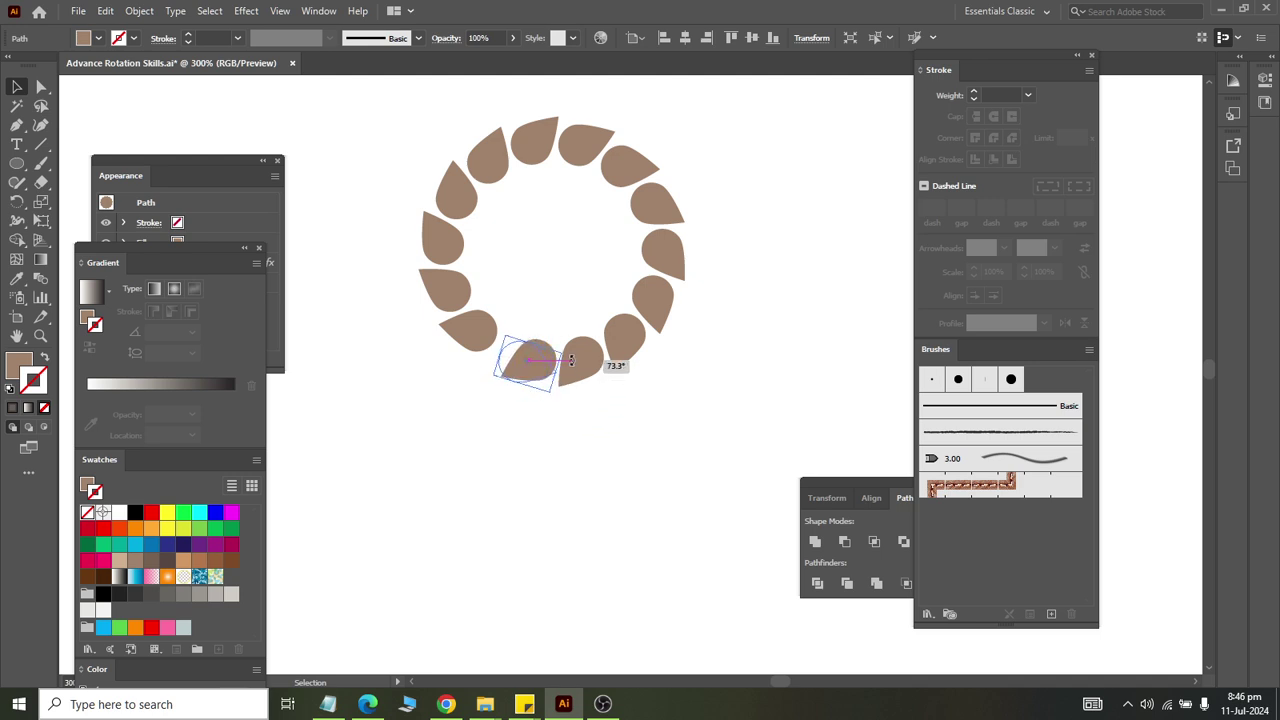
drag(561, 330, 549, 317)
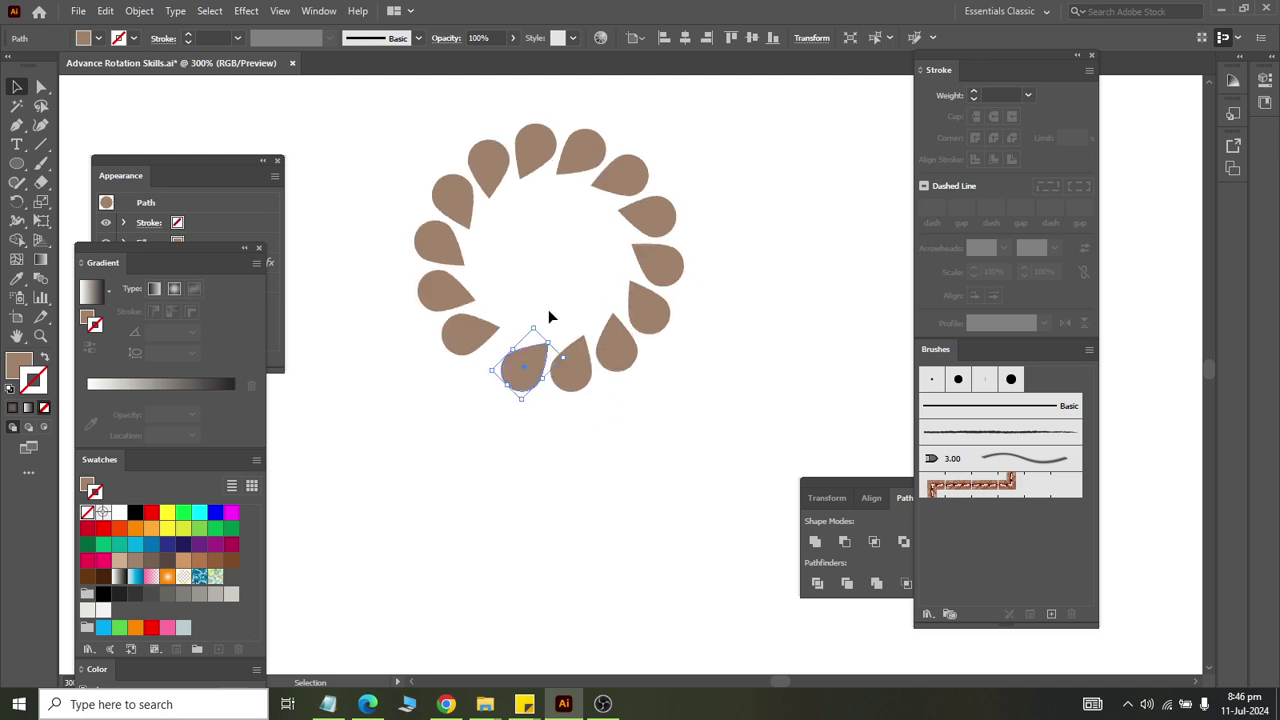
drag(572, 362, 438, 320)
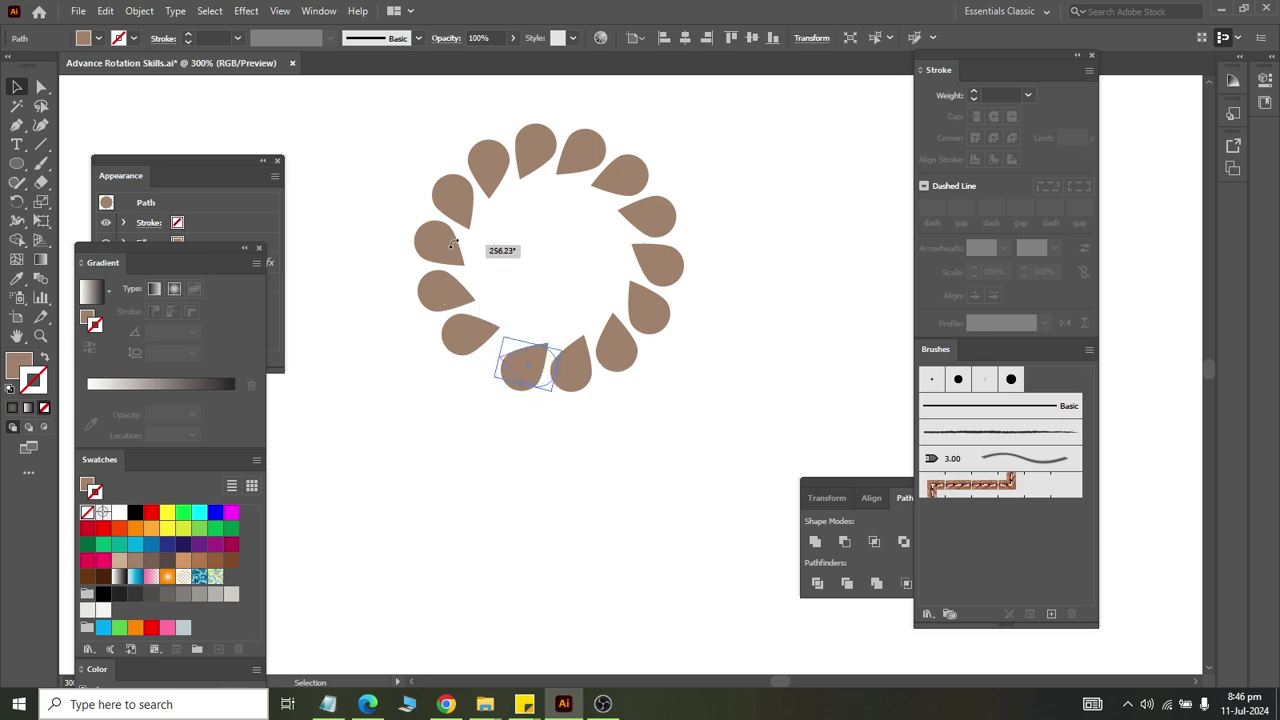
drag(438, 320, 475, 210)
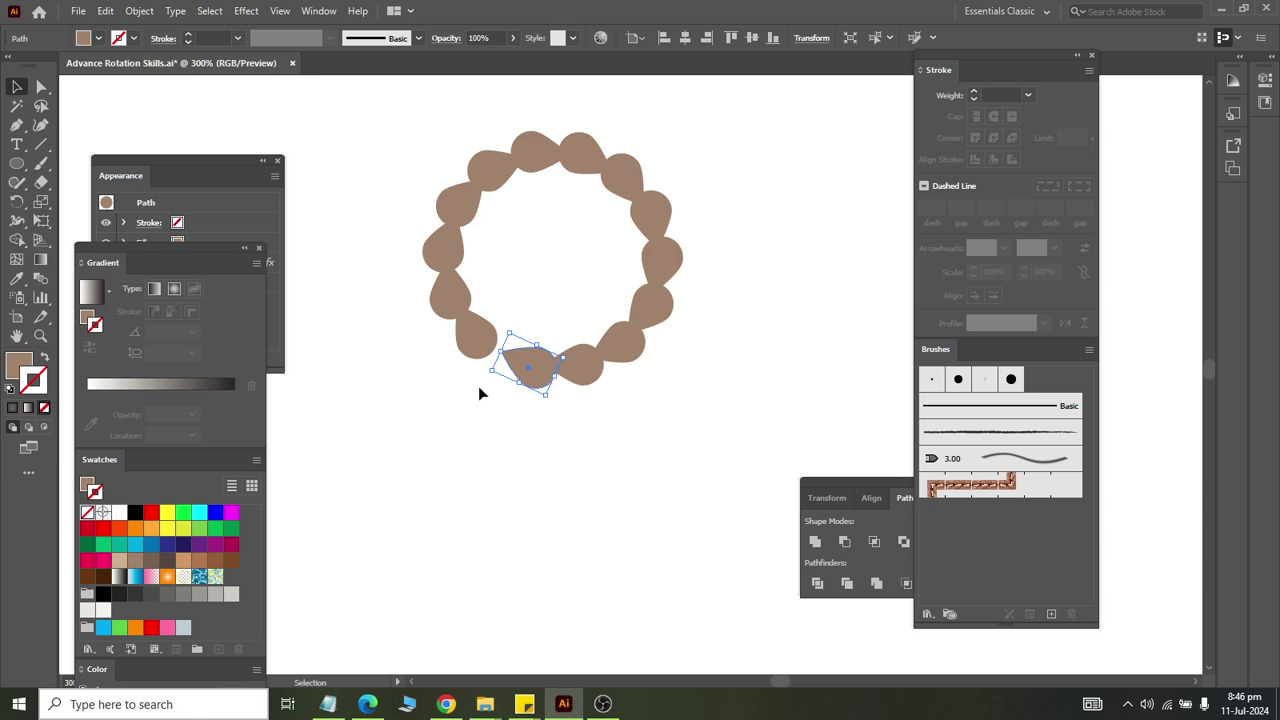
drag(488, 368, 487, 450)
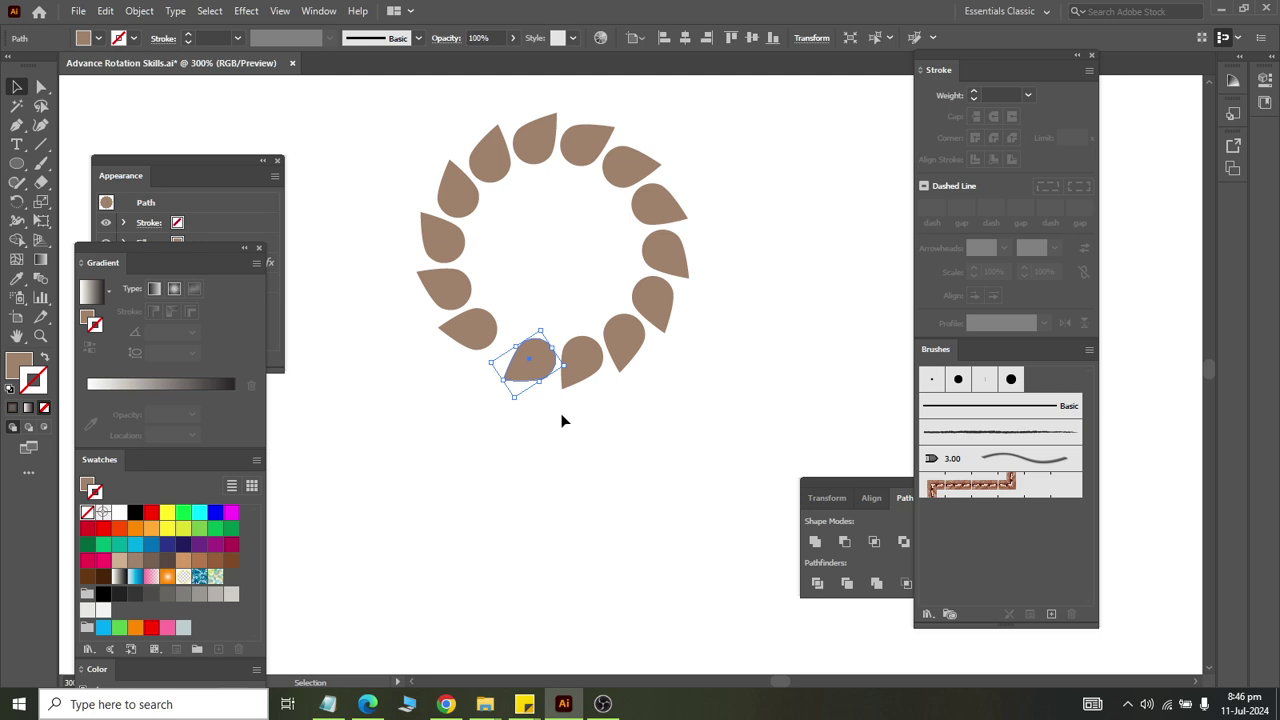
Recolour the ring's petals with a dark blue fill and no stroke.
double_click(519, 374)
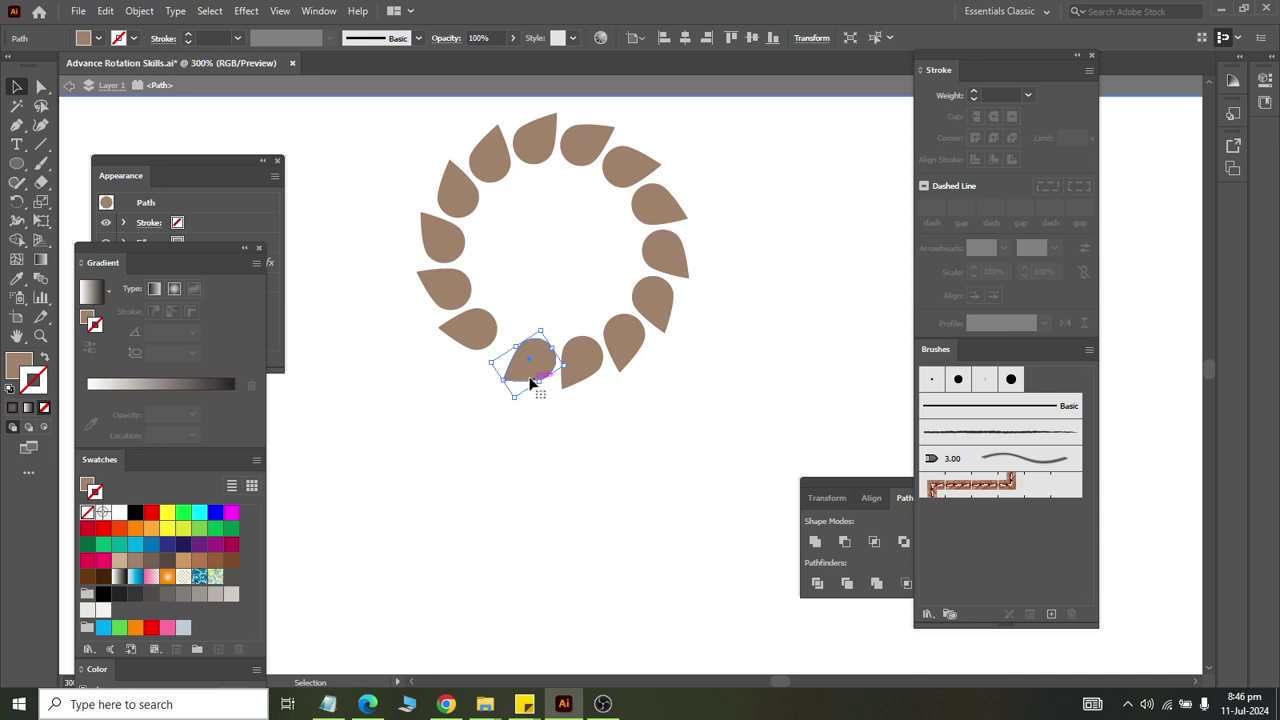
click(185, 546)
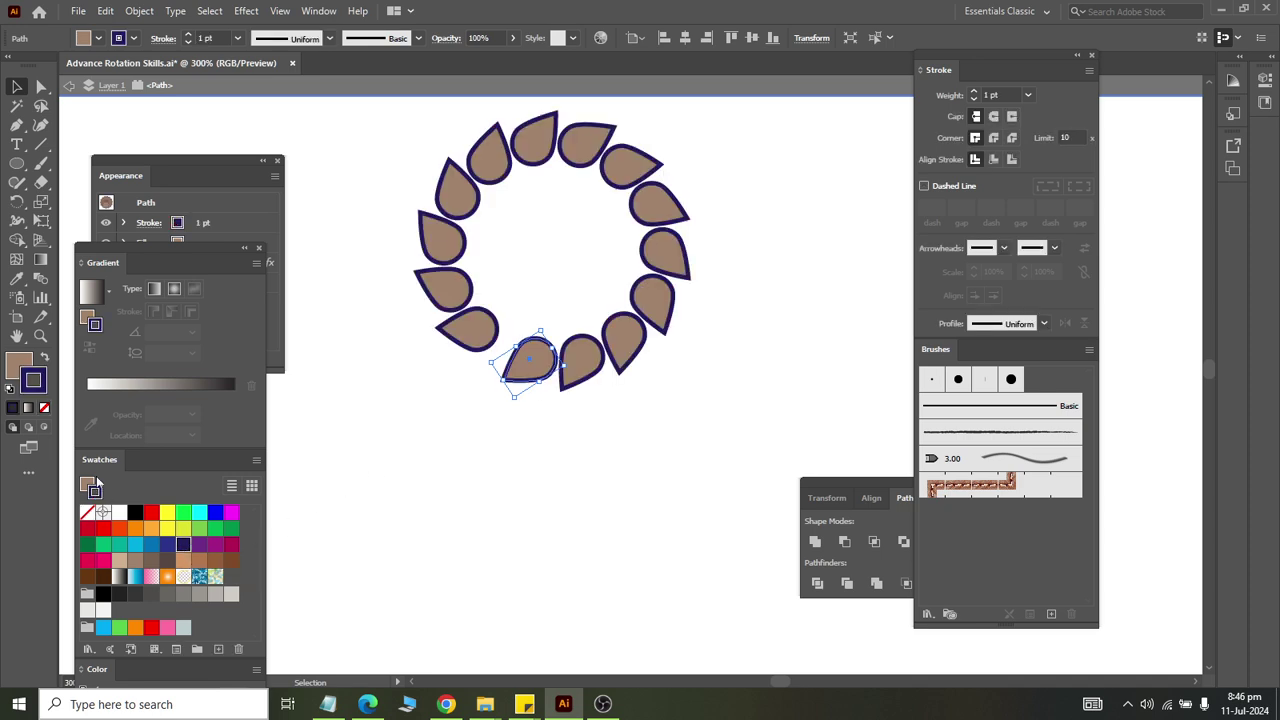
click(87, 484)
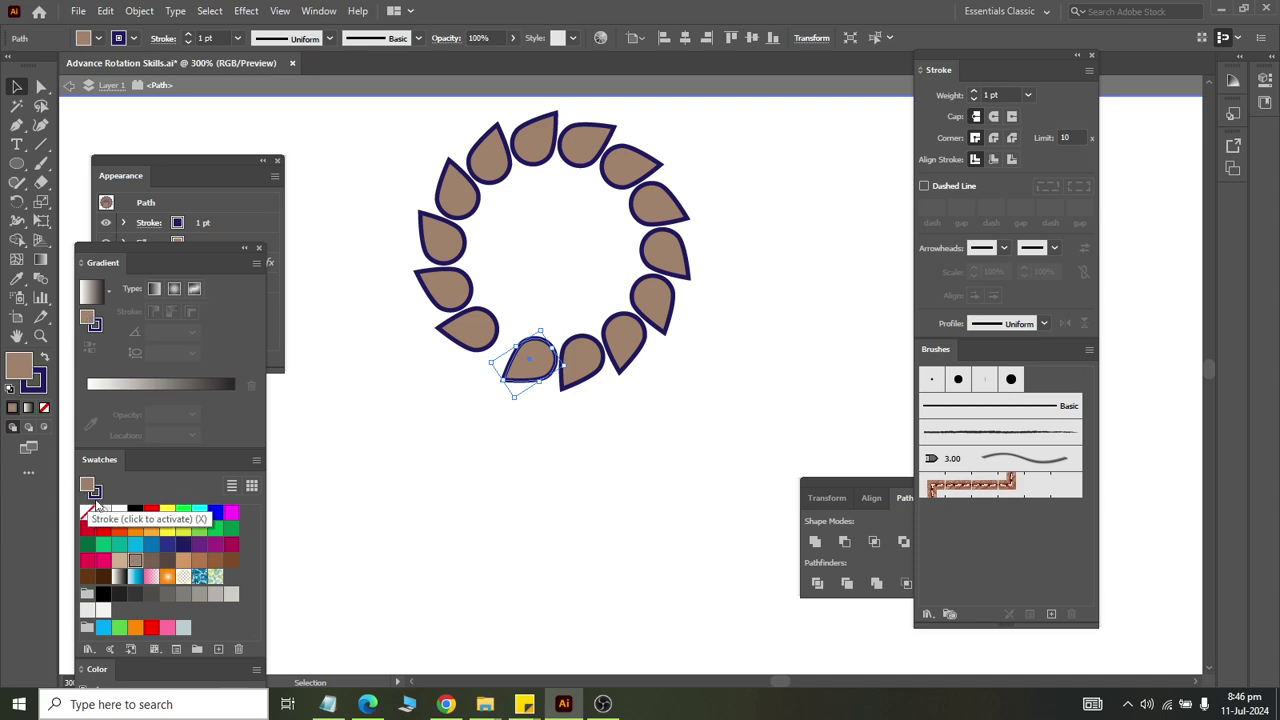
click(168, 545)
click(99, 494)
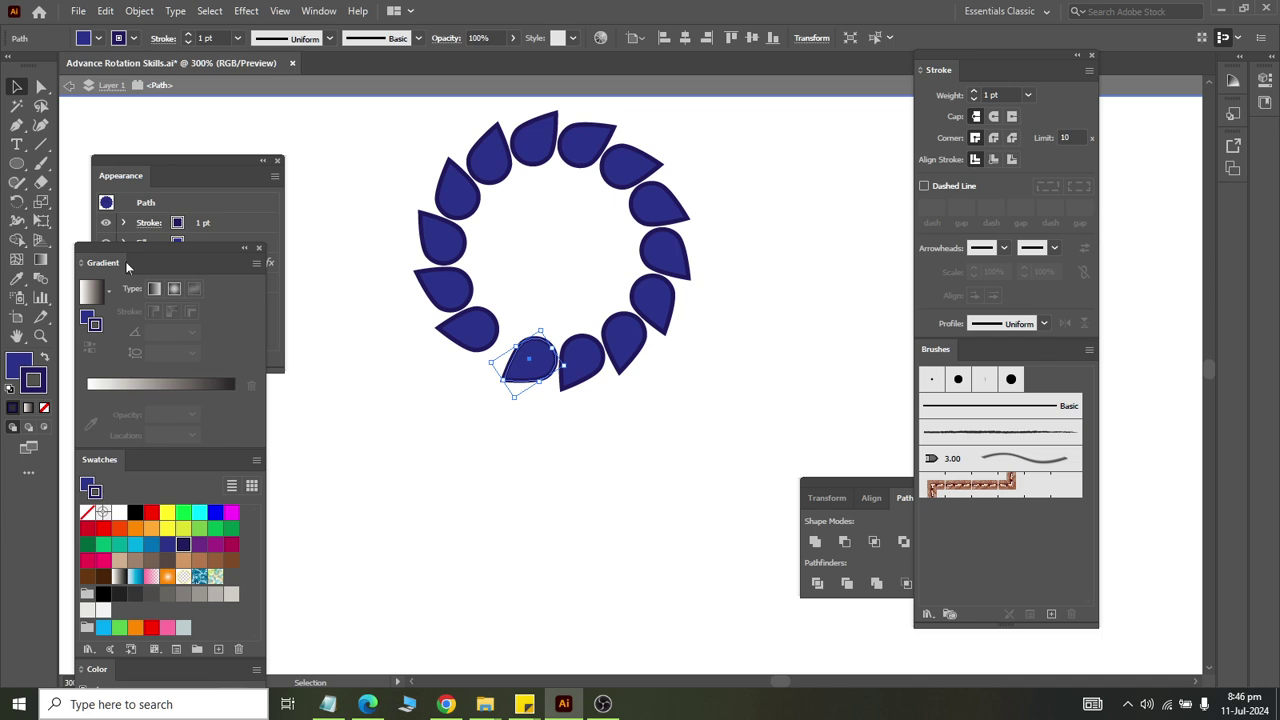
click(127, 40)
click(10, 64)
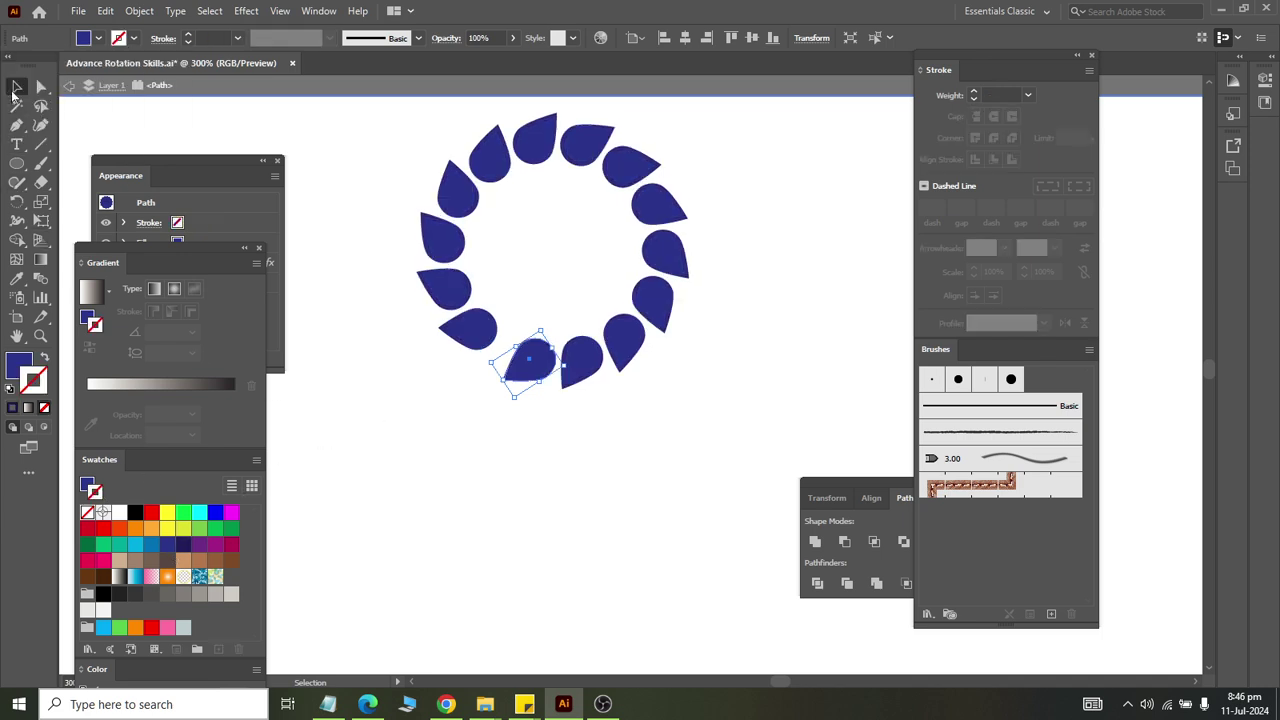
Shrink the bottom petal so the teardrops become smaller and slimmer.
click(408, 449)
click(517, 380)
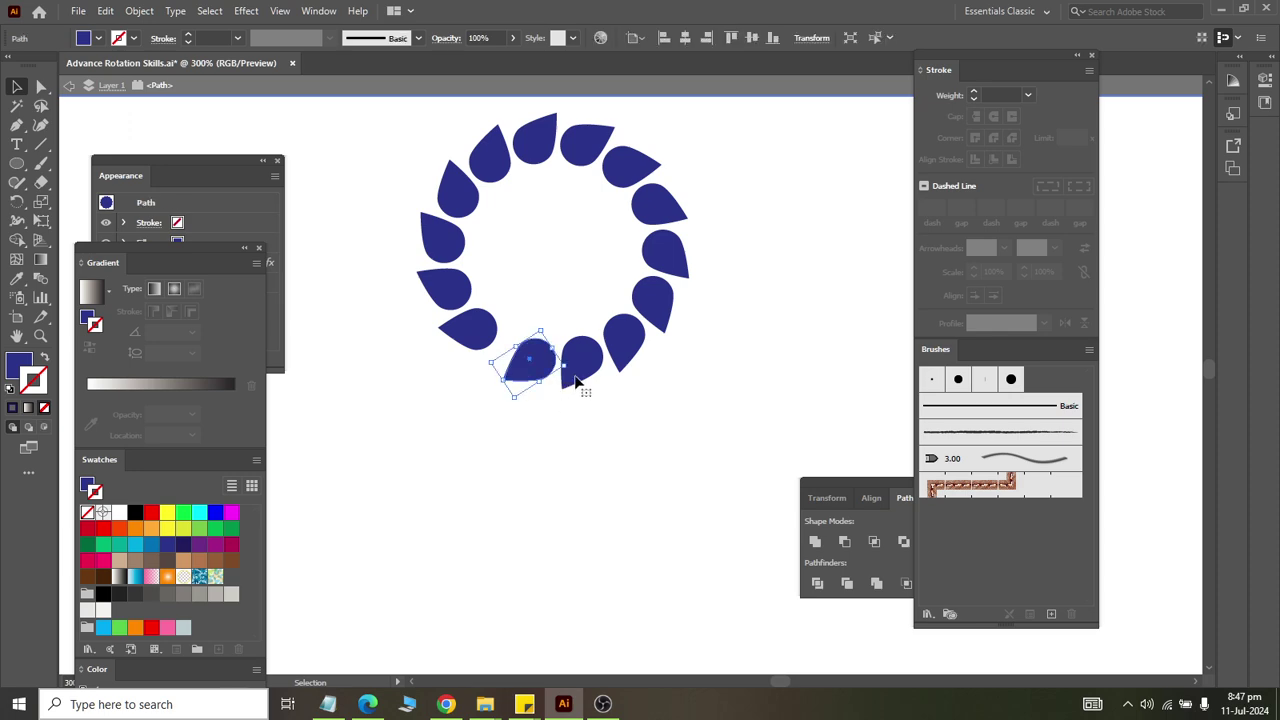
drag(563, 365, 552, 375)
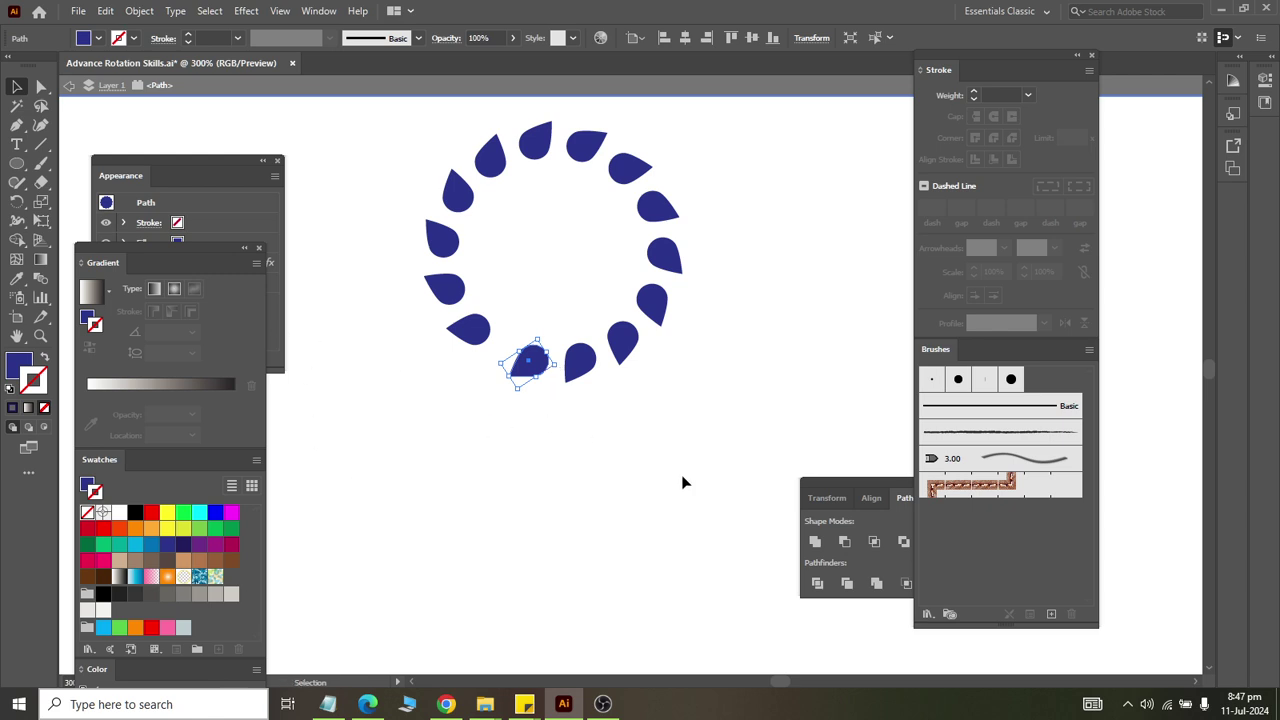
click(836, 484)
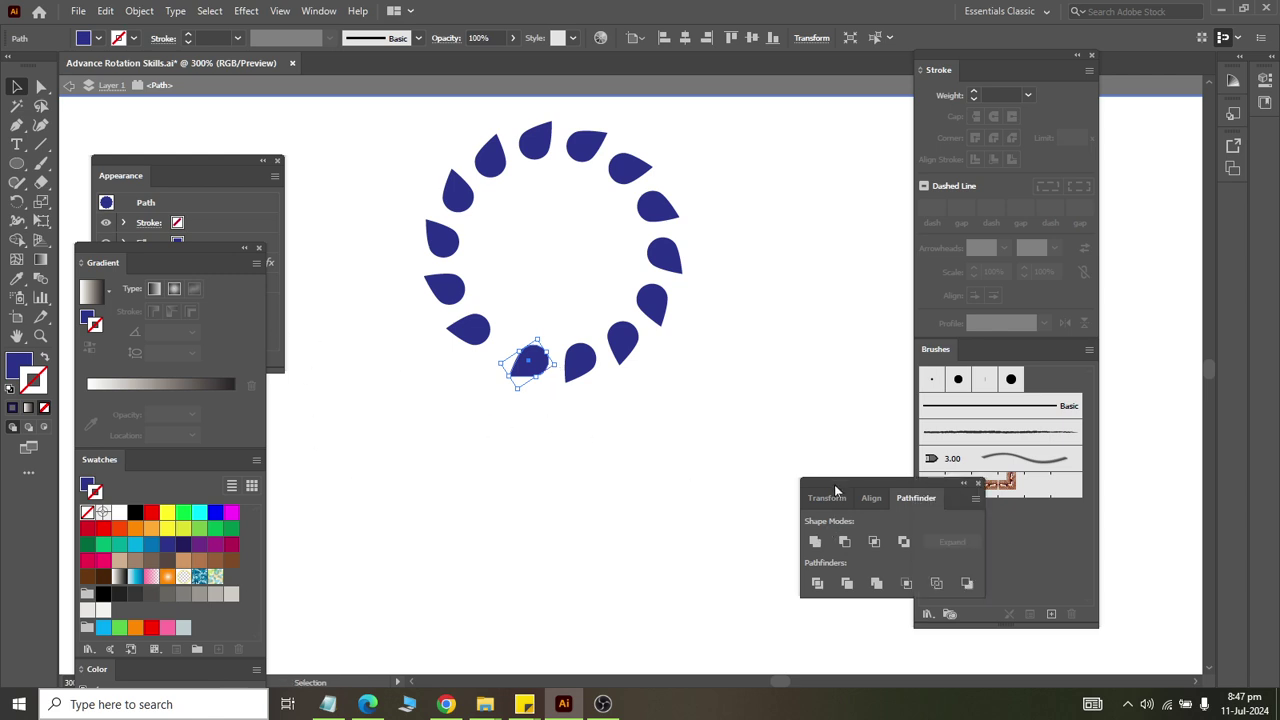
click(469, 431)
click(528, 364)
Show the petal's Appearance panel to reach its Transform effect settings.
click(318, 11)
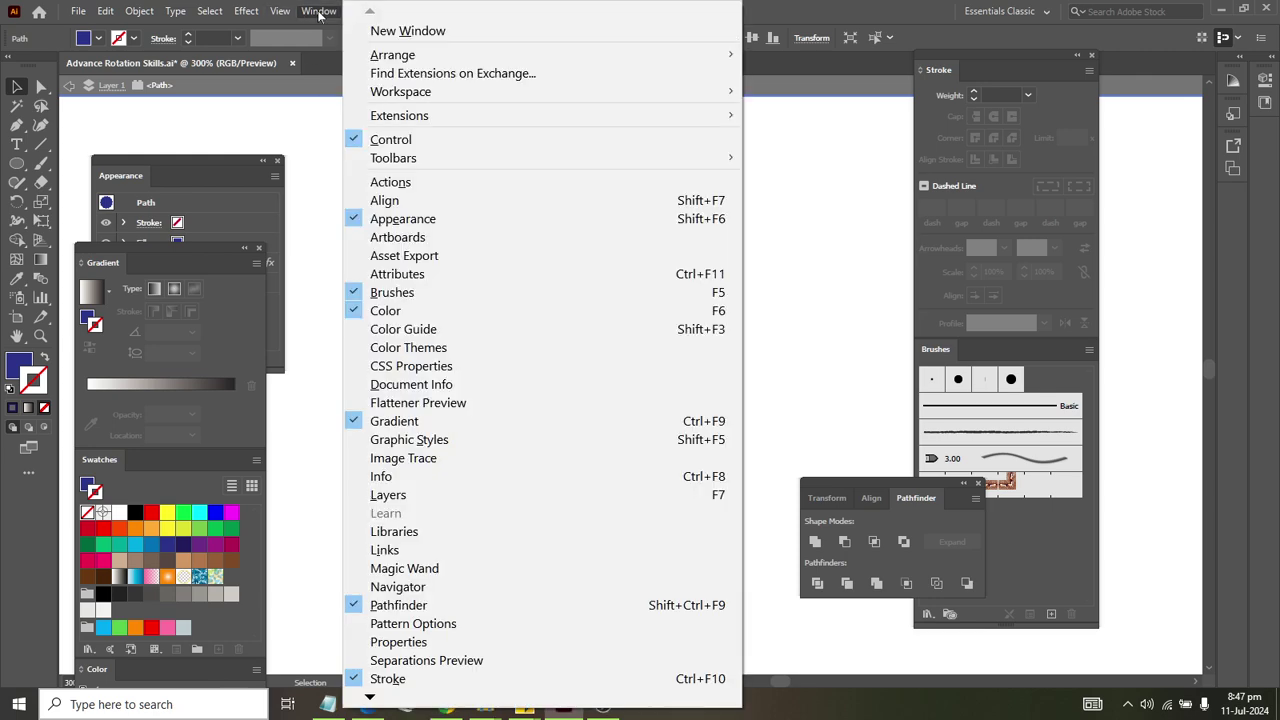
click(194, 167)
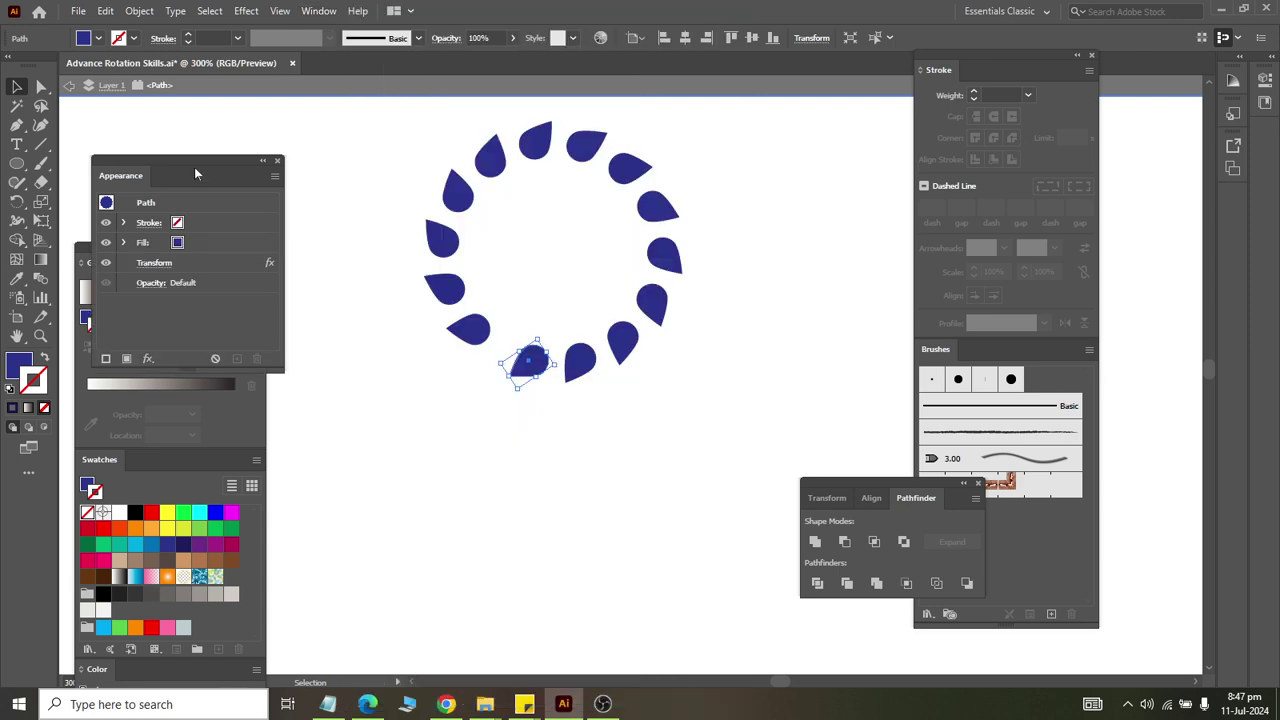
click(322, 10)
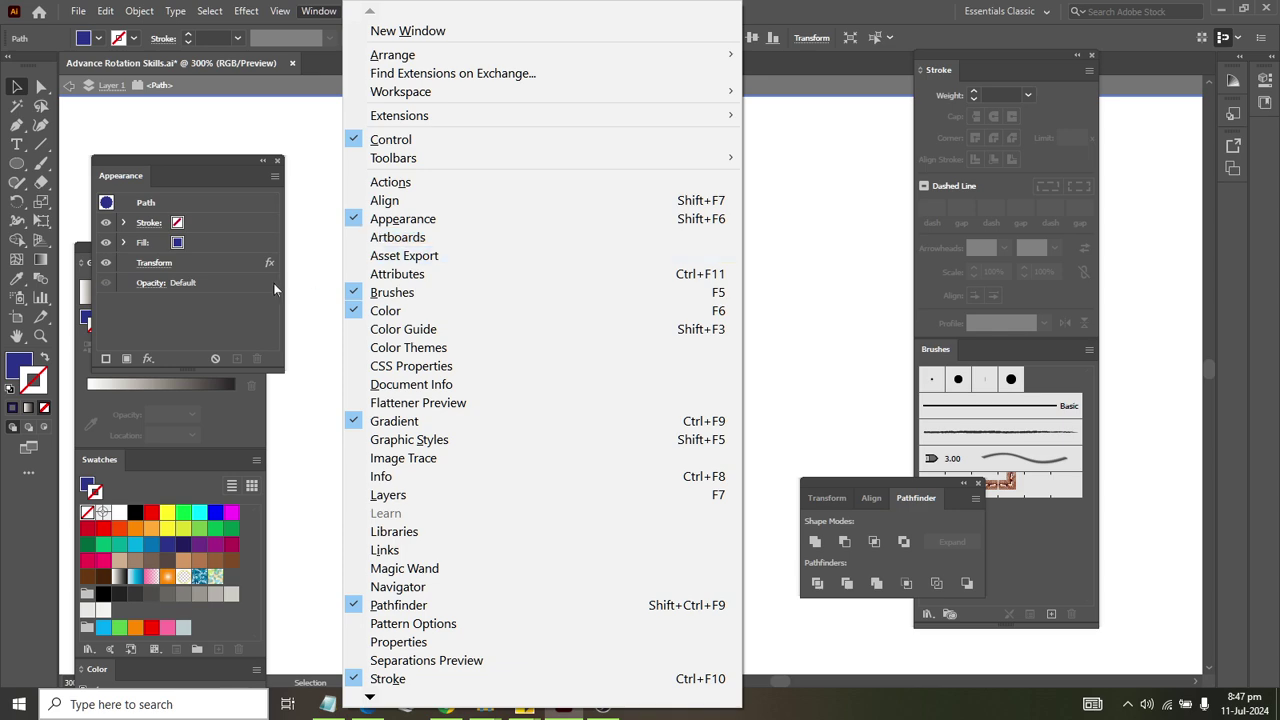
click(296, 312)
click(169, 469)
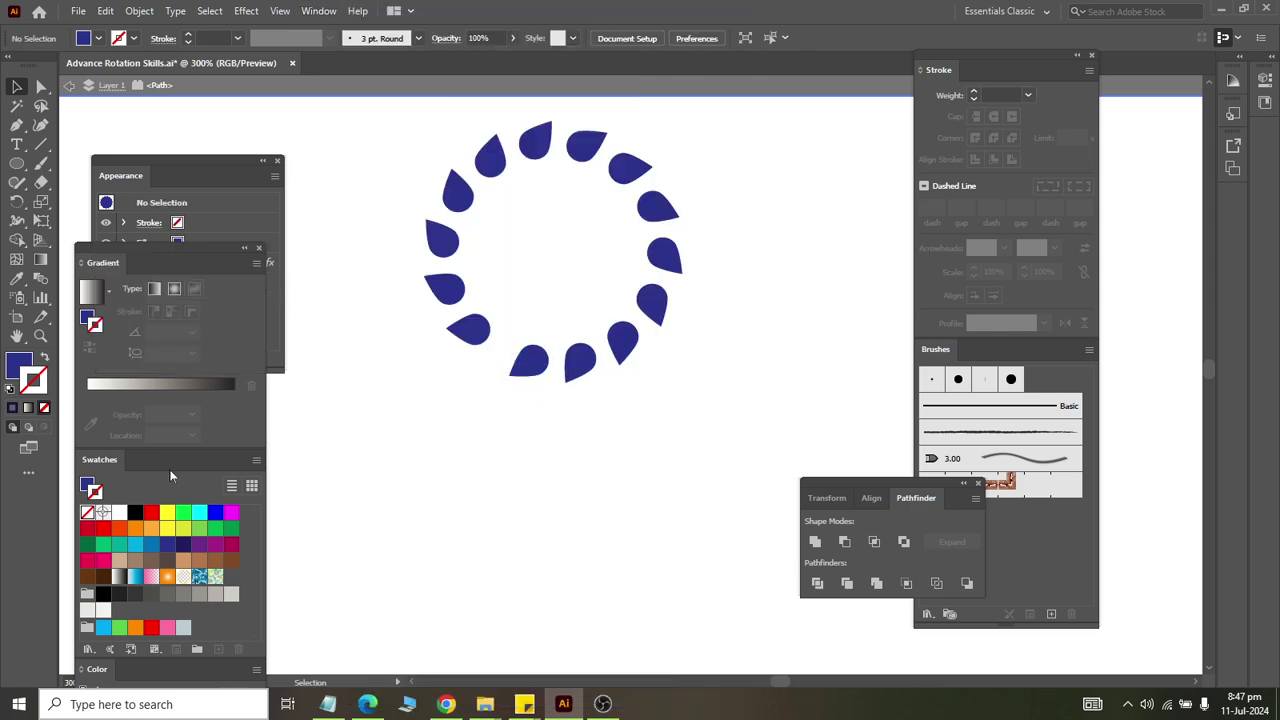
click(540, 375)
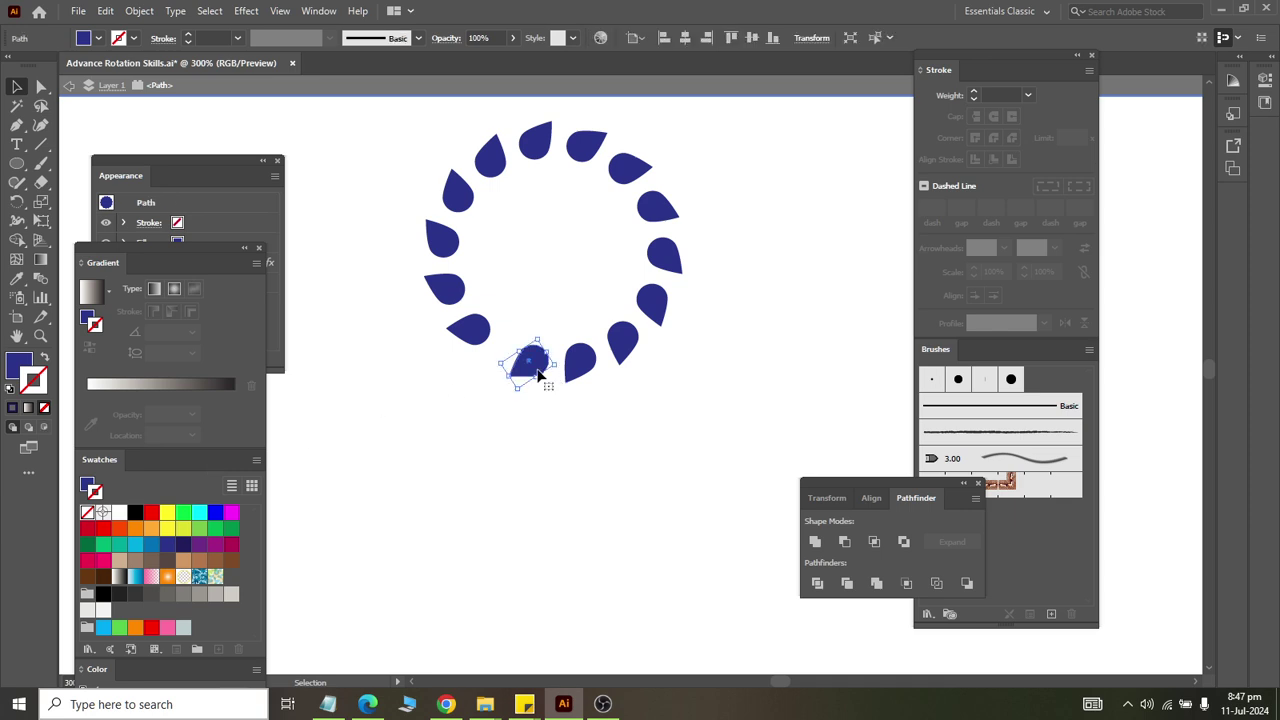
click(215, 176)
drag(152, 164, 134, 119)
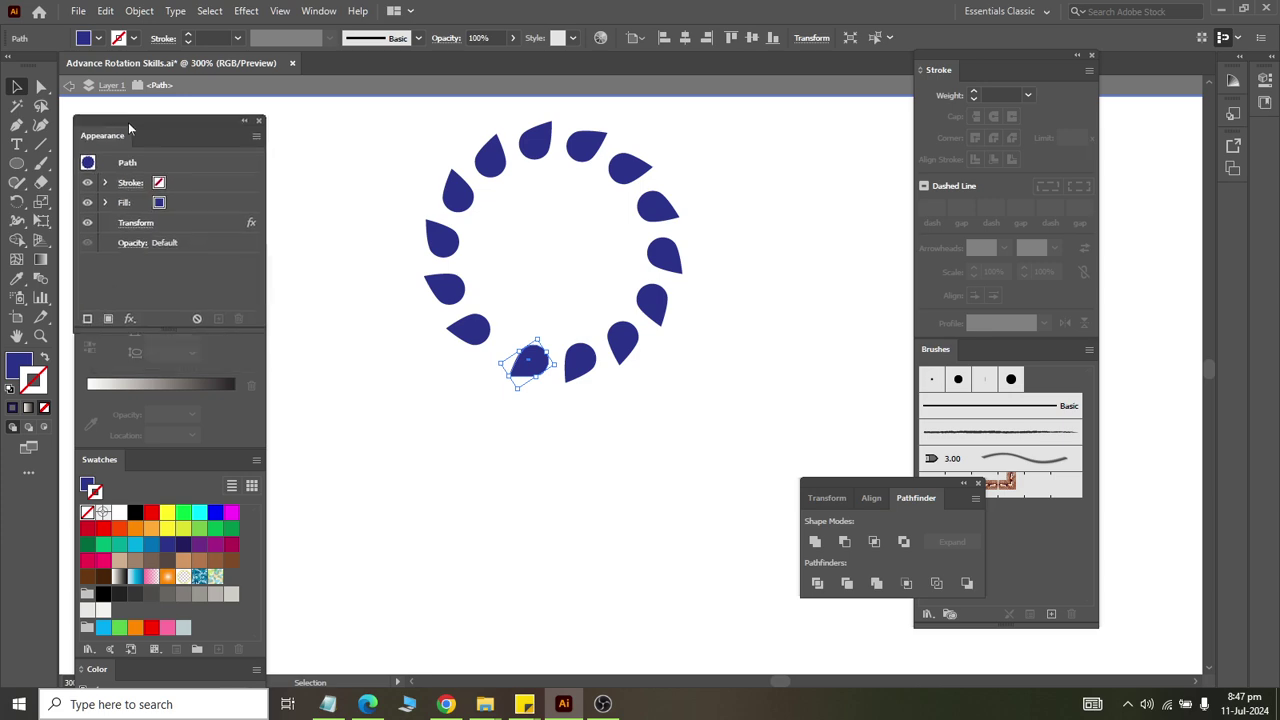
click(320, 12)
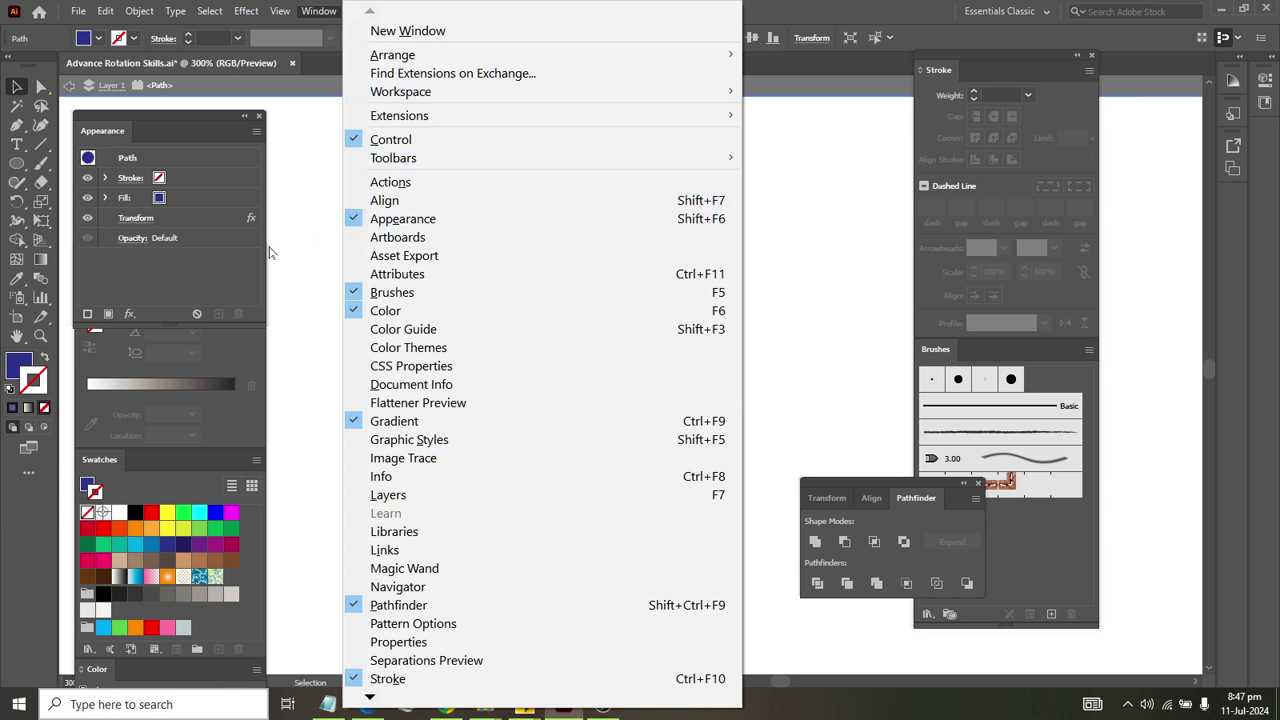
click(165, 273)
Change the petal's Transform rotation to 26° and apply it, closing the ring.
click(135, 219)
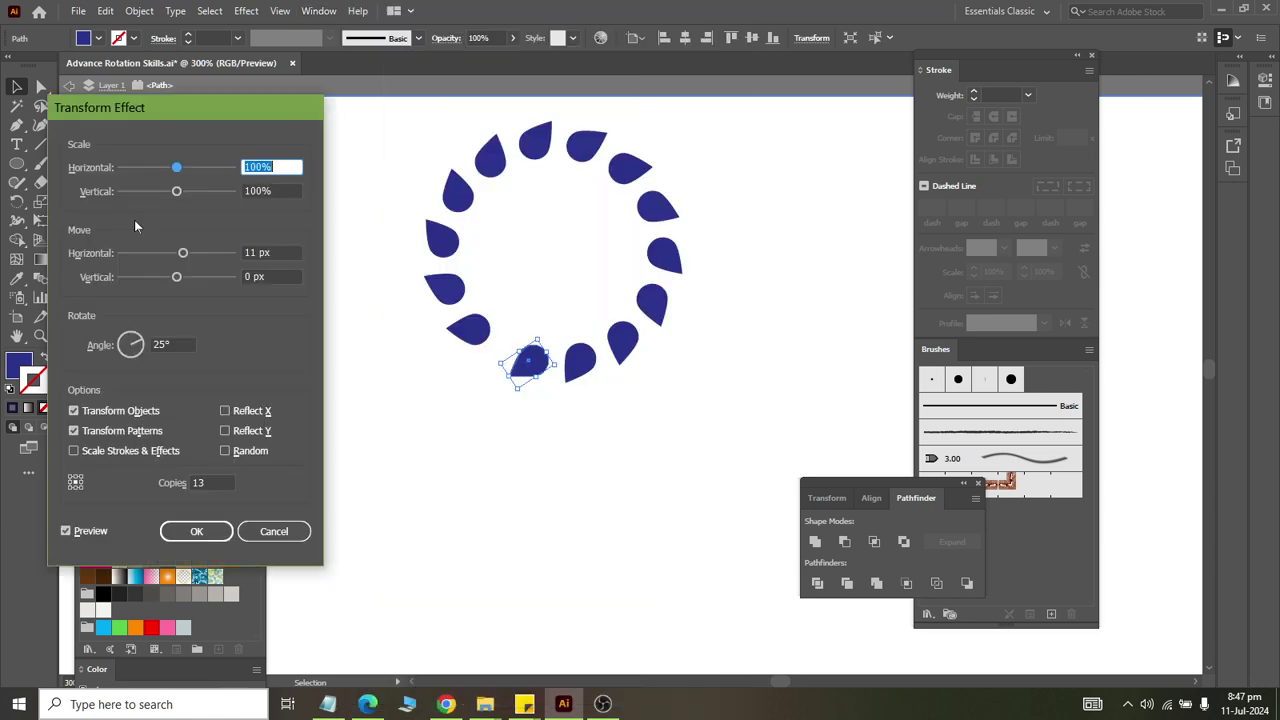
double_click(182, 344)
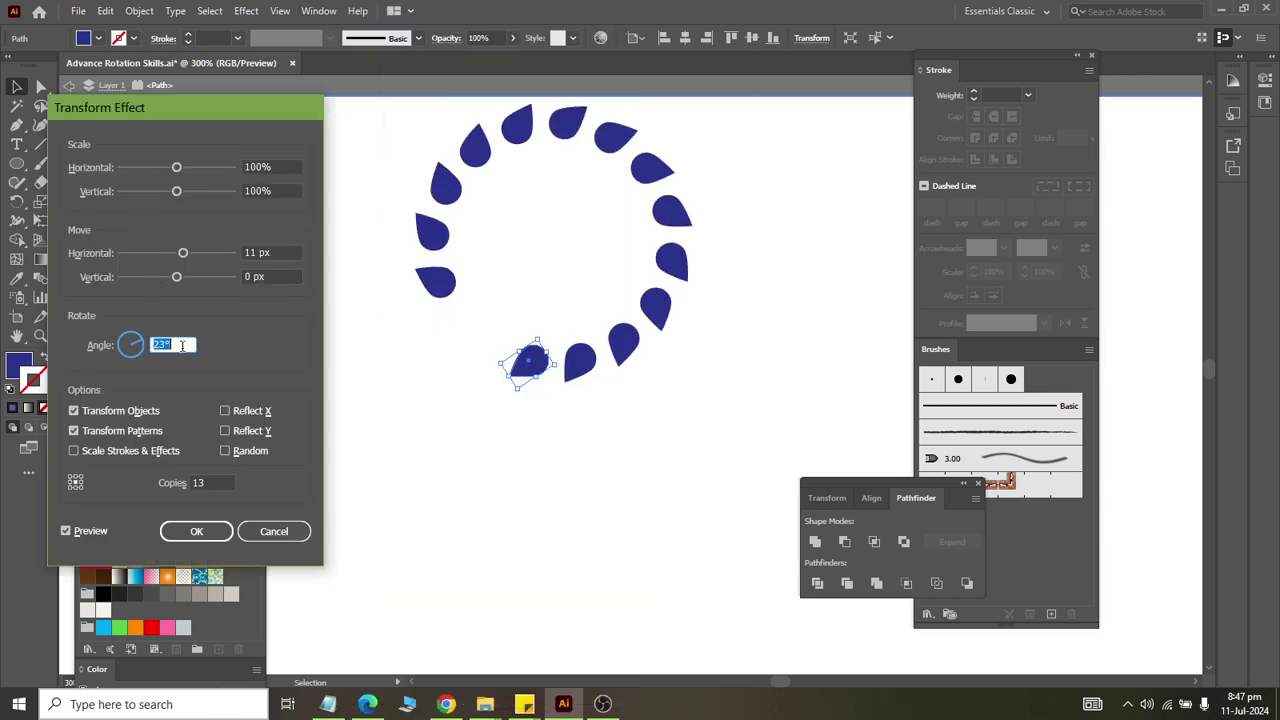
key(Up)
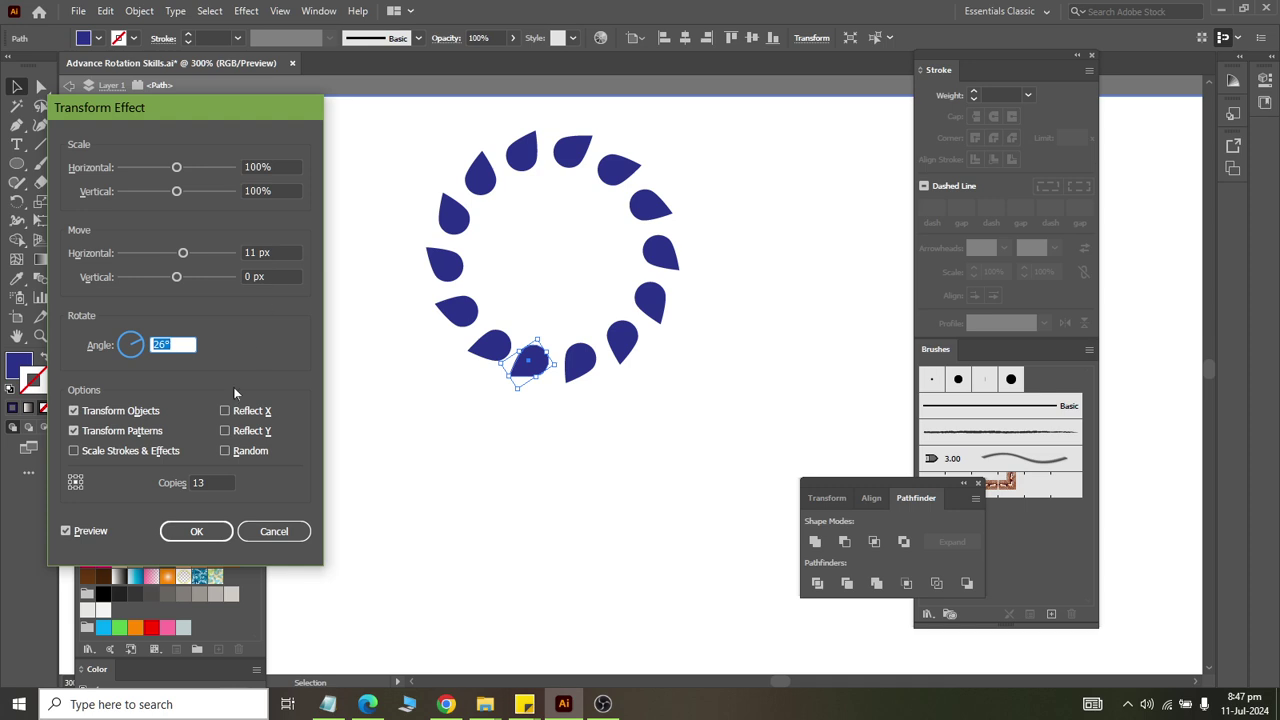
click(214, 532)
Move the petal ring down and left, then reselect the bottom petal.
click(505, 519)
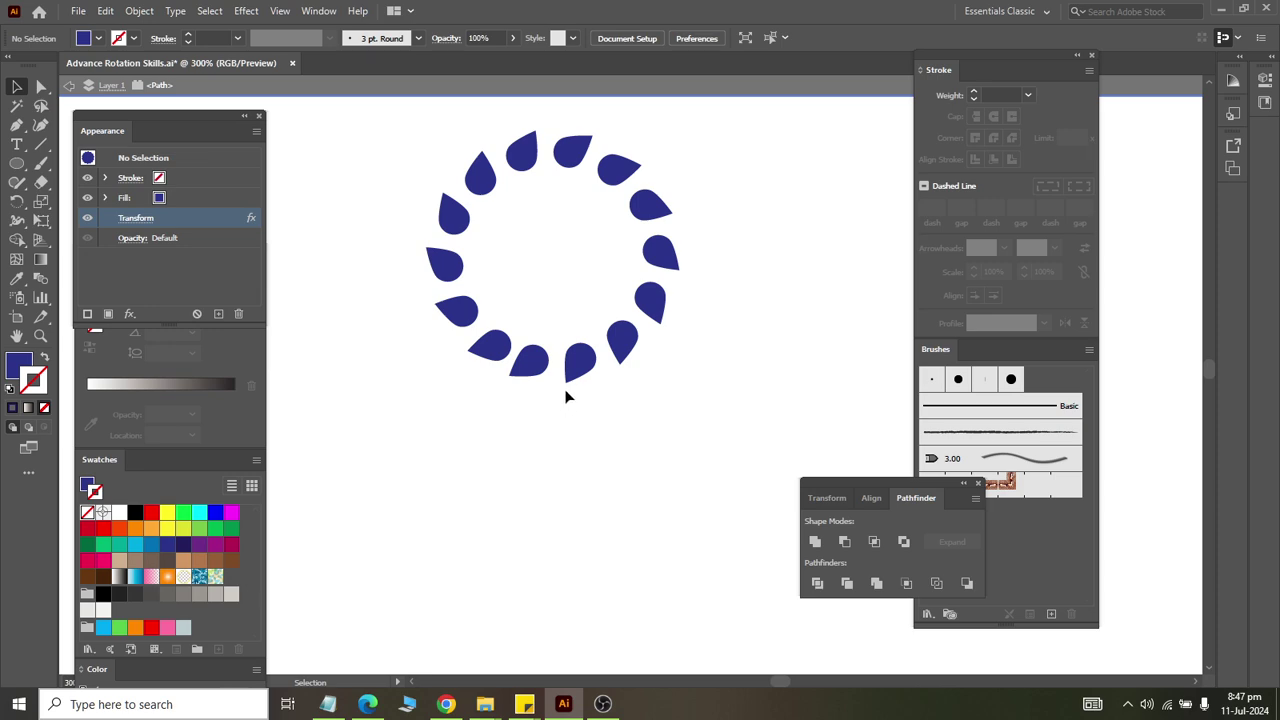
drag(538, 372, 481, 445)
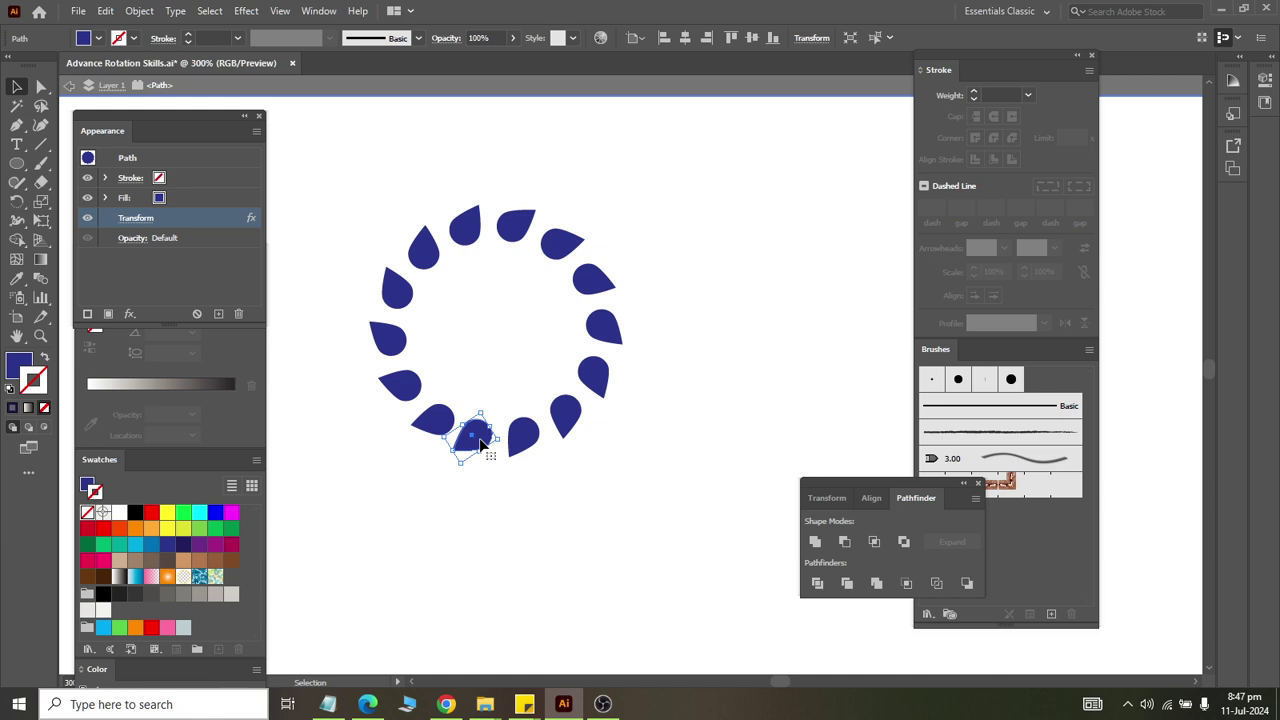
click(482, 511)
click(476, 438)
click(252, 10)
mouse_move(314, 164)
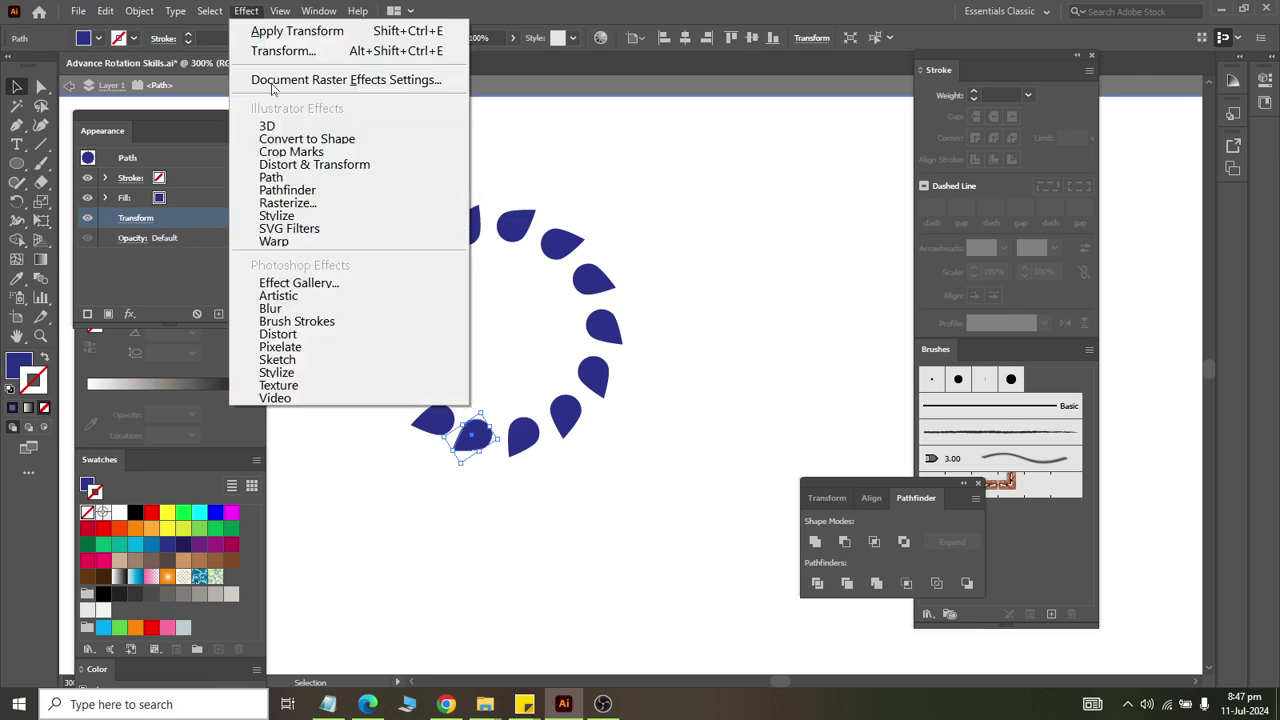
Add a second Transform effect scaled to 92% with 4 copies.
click(535, 222)
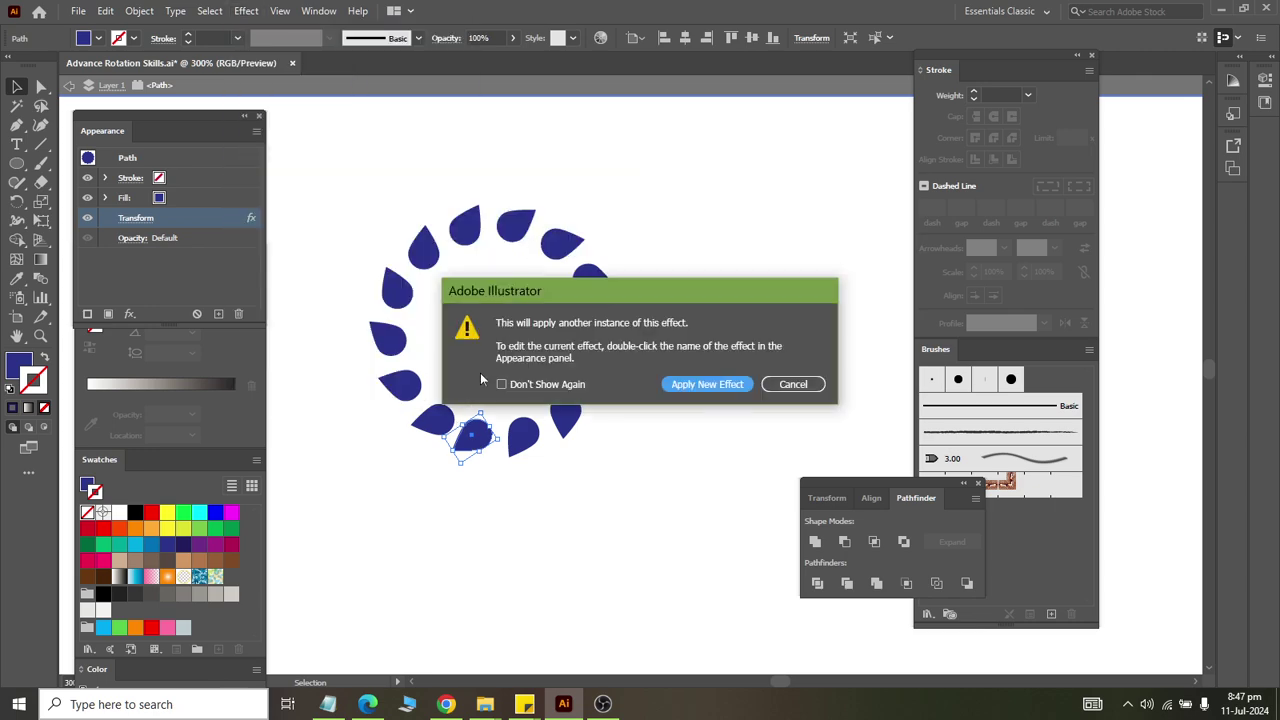
click(692, 390)
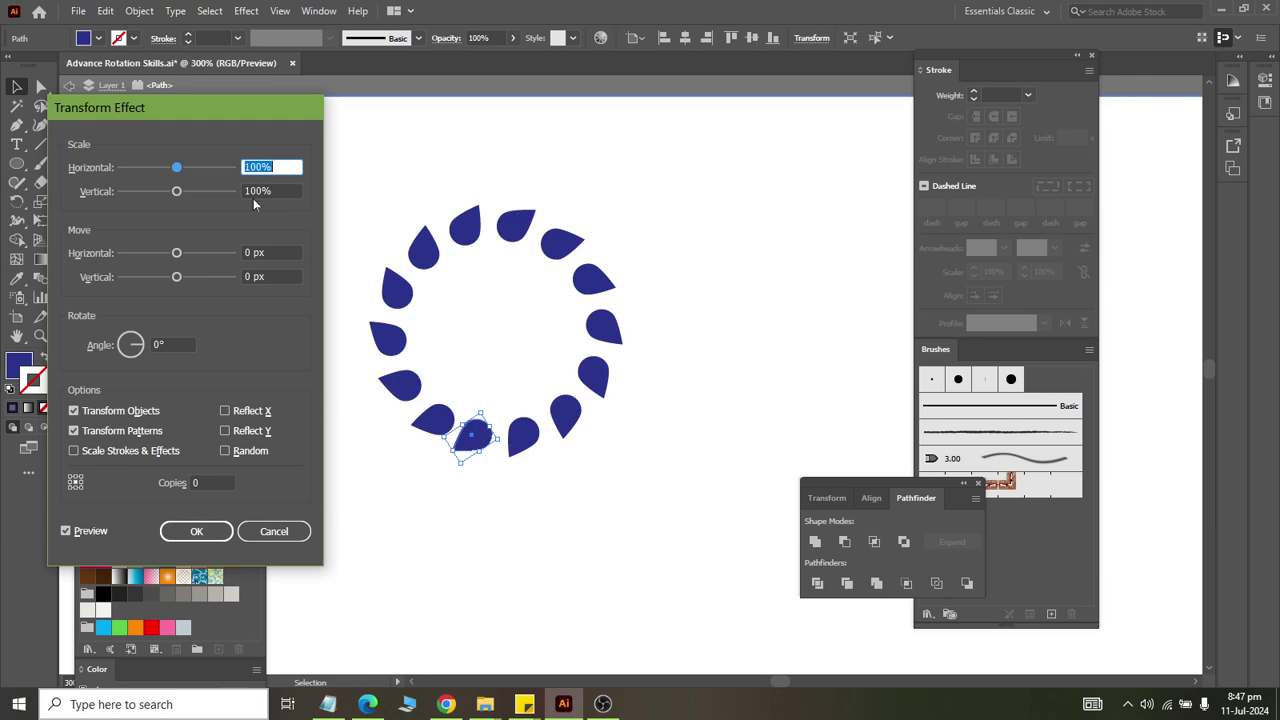
text(92)
key(Tab)
text(92)
key(Tab)
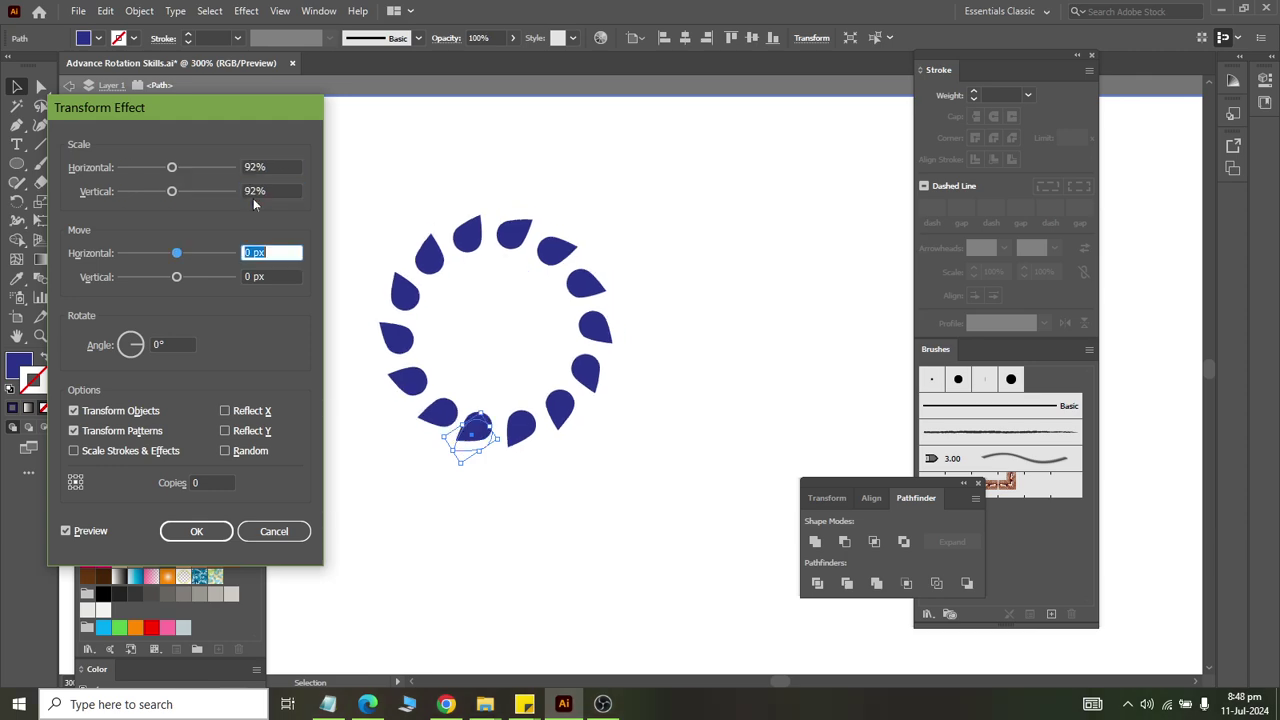
click(205, 482)
key(Up)
key(Up)
key(Up)
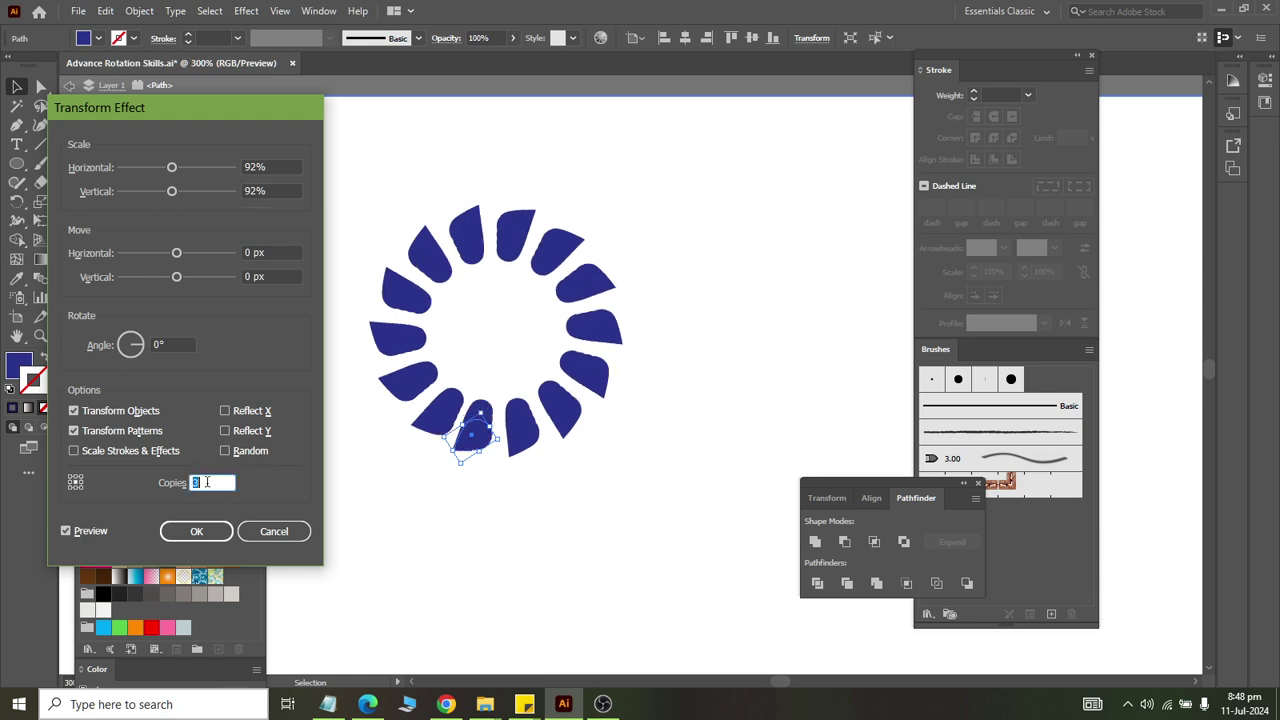
Reduce the second Transform's scale to 82% and set Copies back to 1.
click(277, 167)
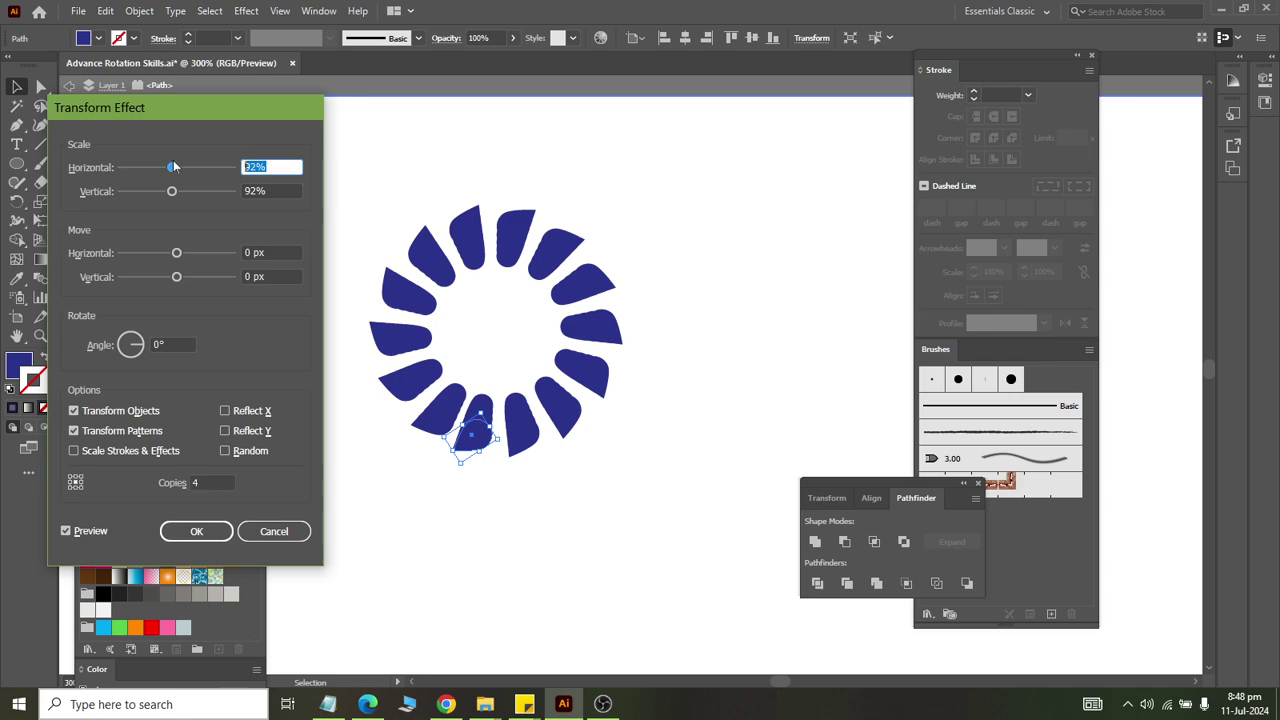
key(shift+Down)
key(Tab)
key(shift+Down)
key(Tab)
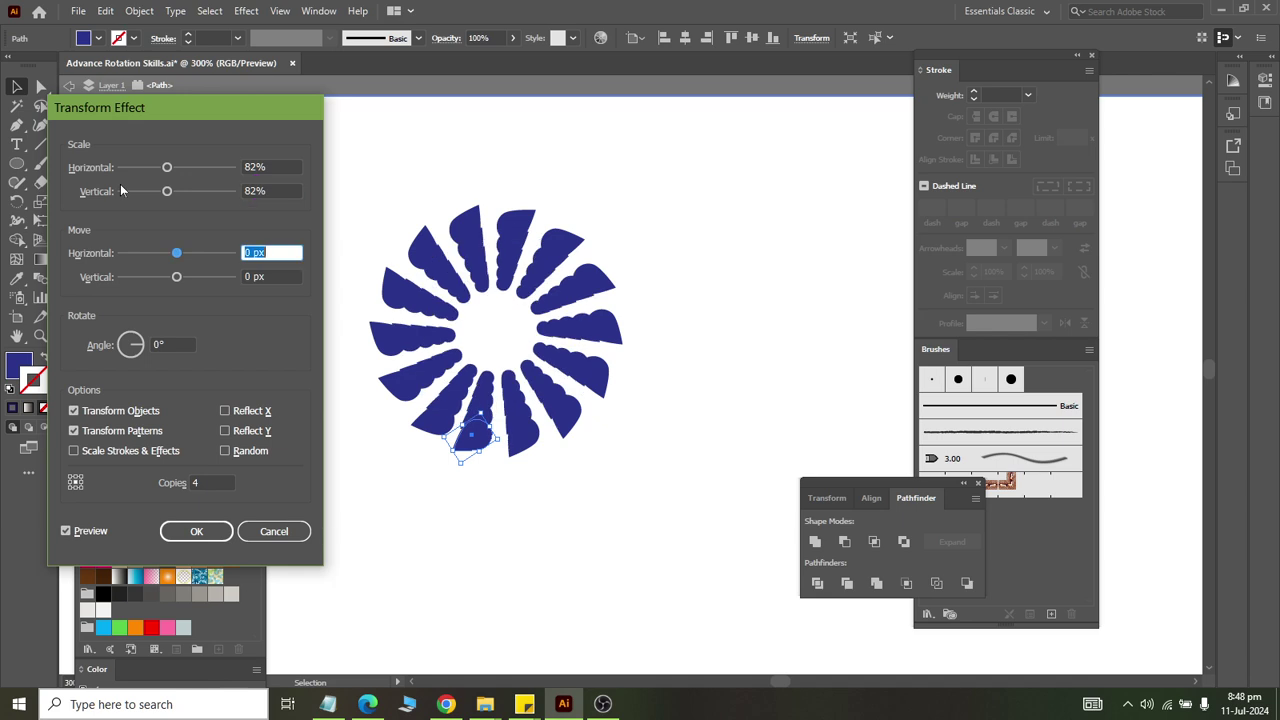
click(206, 483)
key(Down)
key(Down)
key(Down)
key(Up)
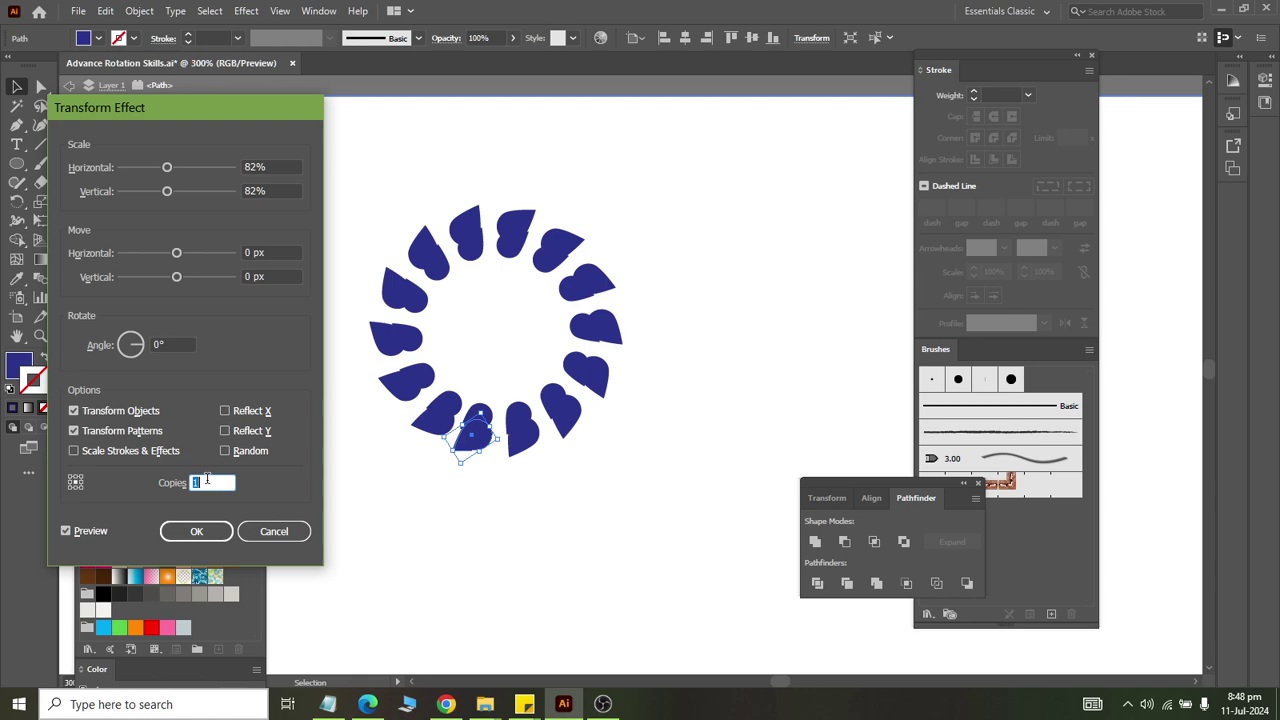
Set the scale to 72% and raise Copies to 8 for nested inner rings.
click(282, 162)
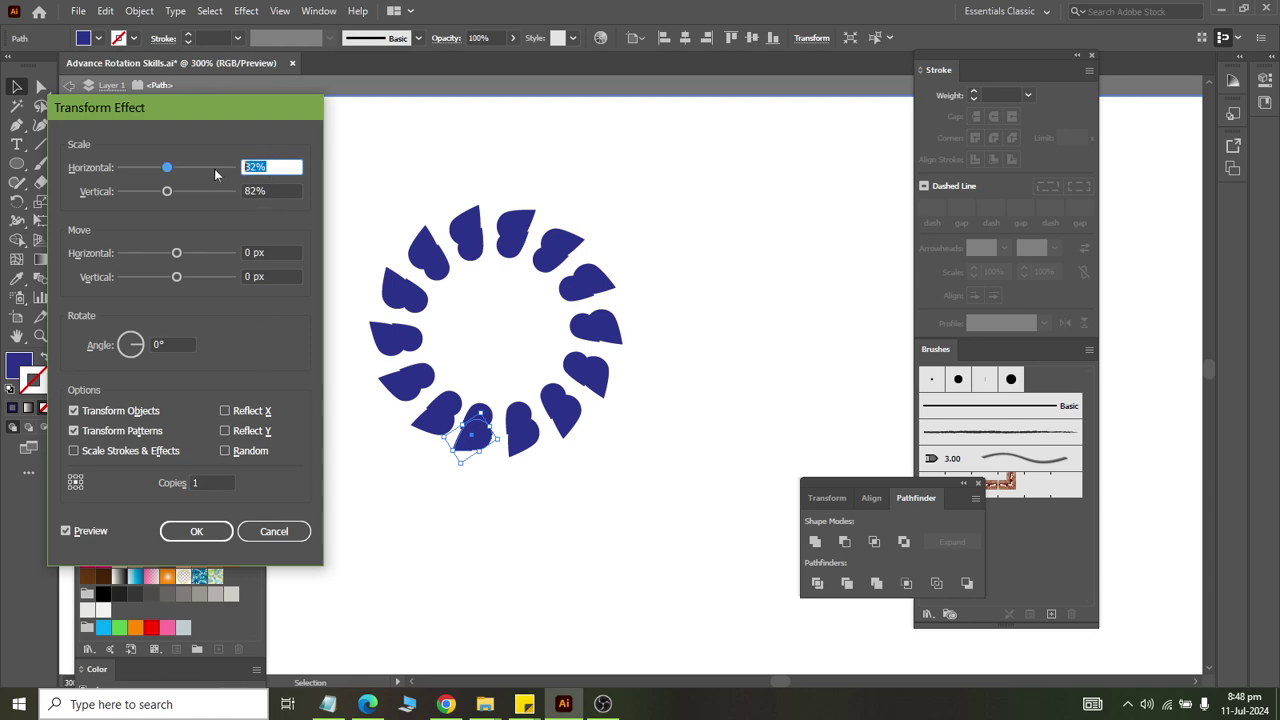
text(73)
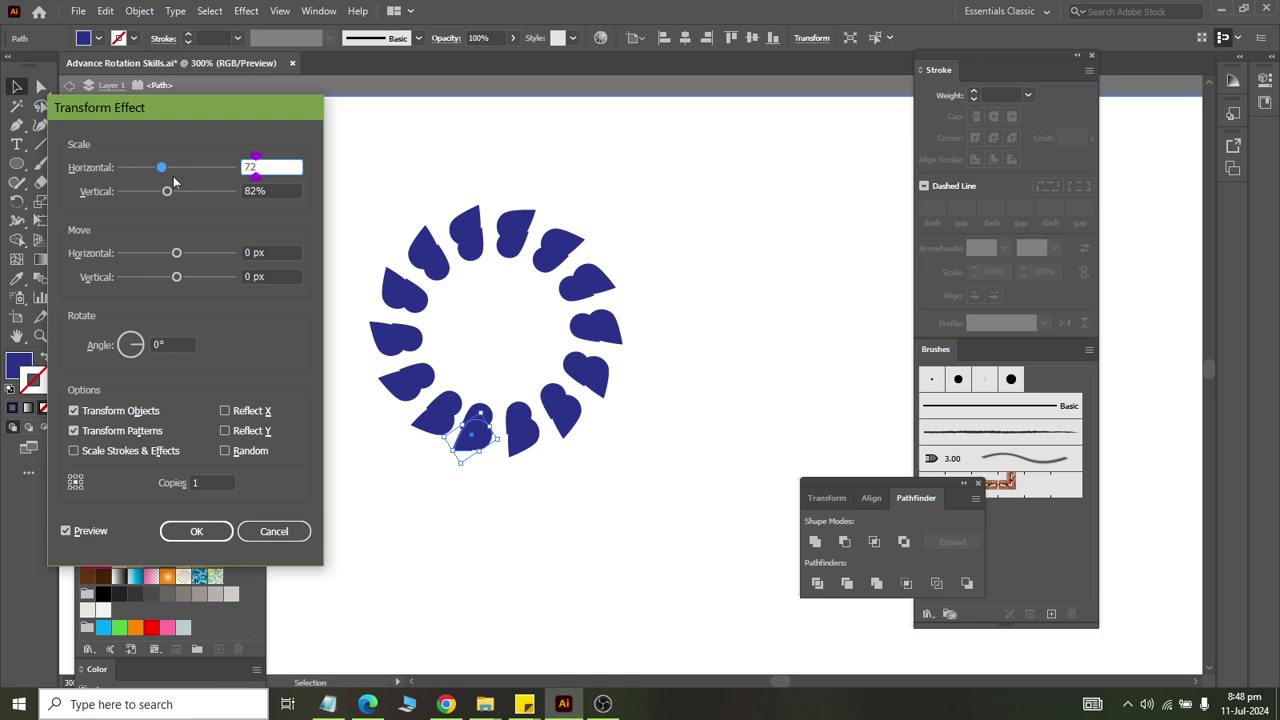
key(Tab)
text(72)
key(Tab)
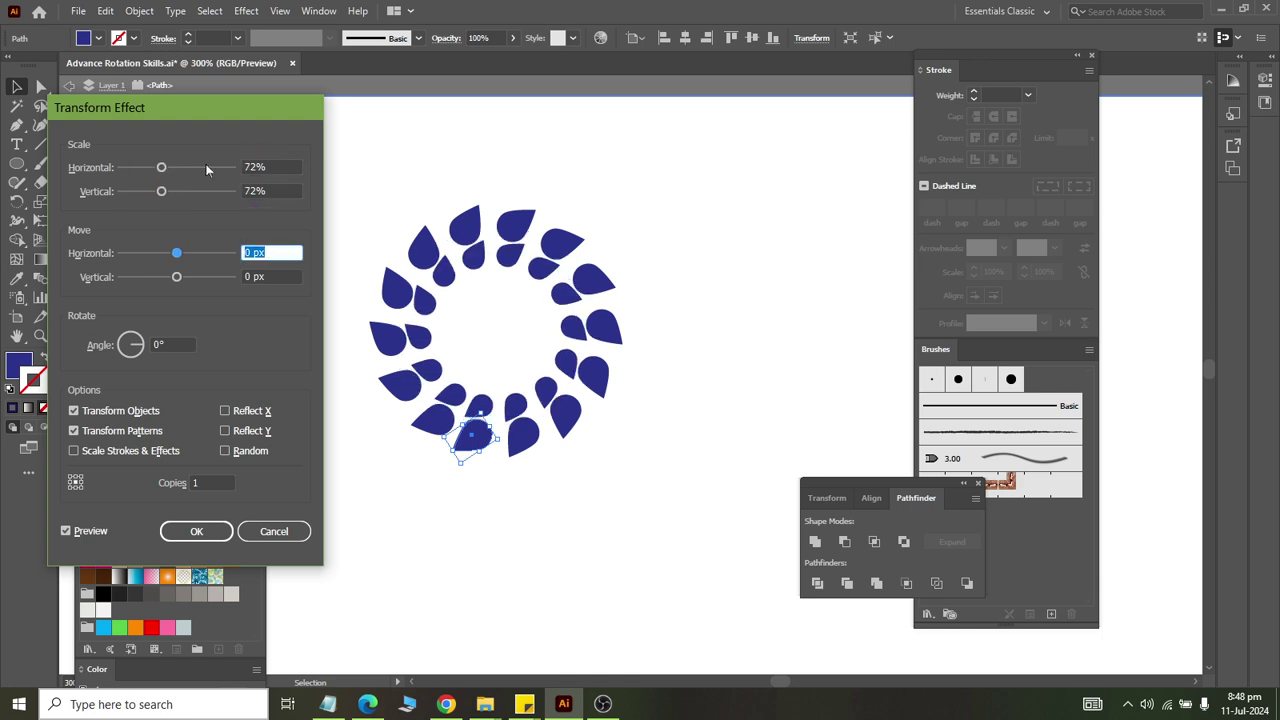
click(198, 482)
key(Up)
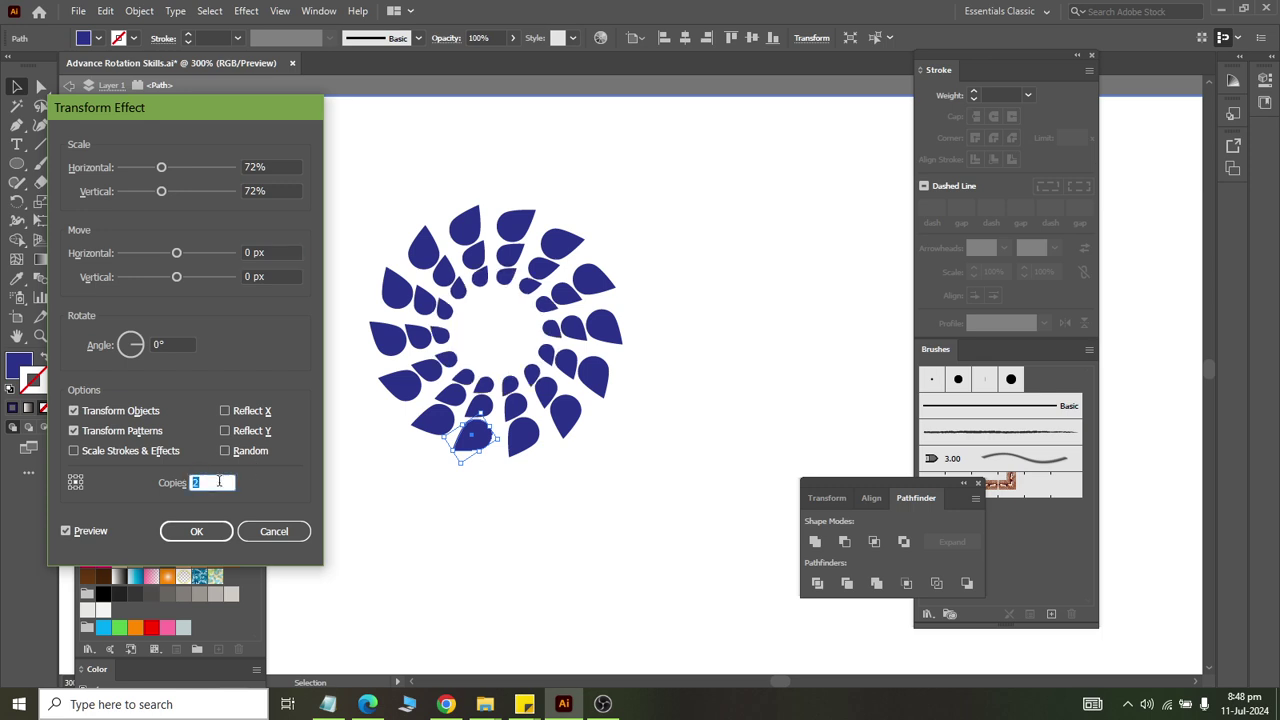
key(Up)
key(Up)
key(Up)
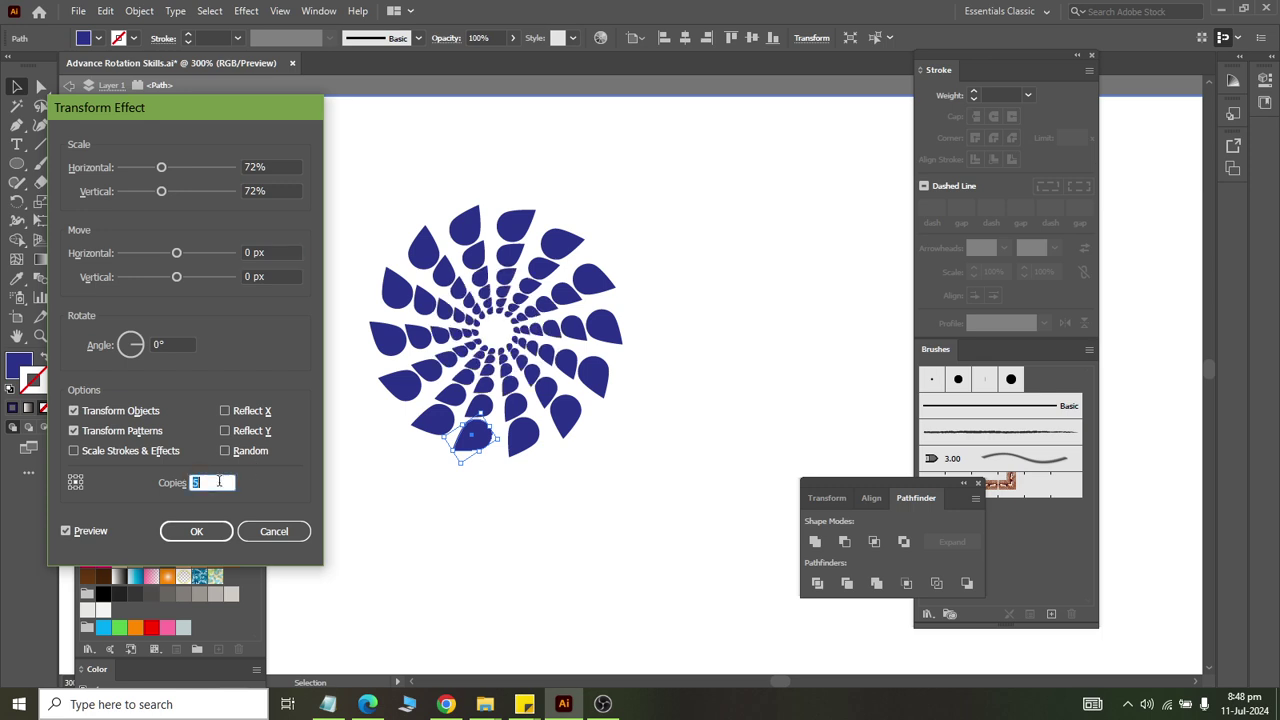
key(Up)
key(Up)
key(Up)
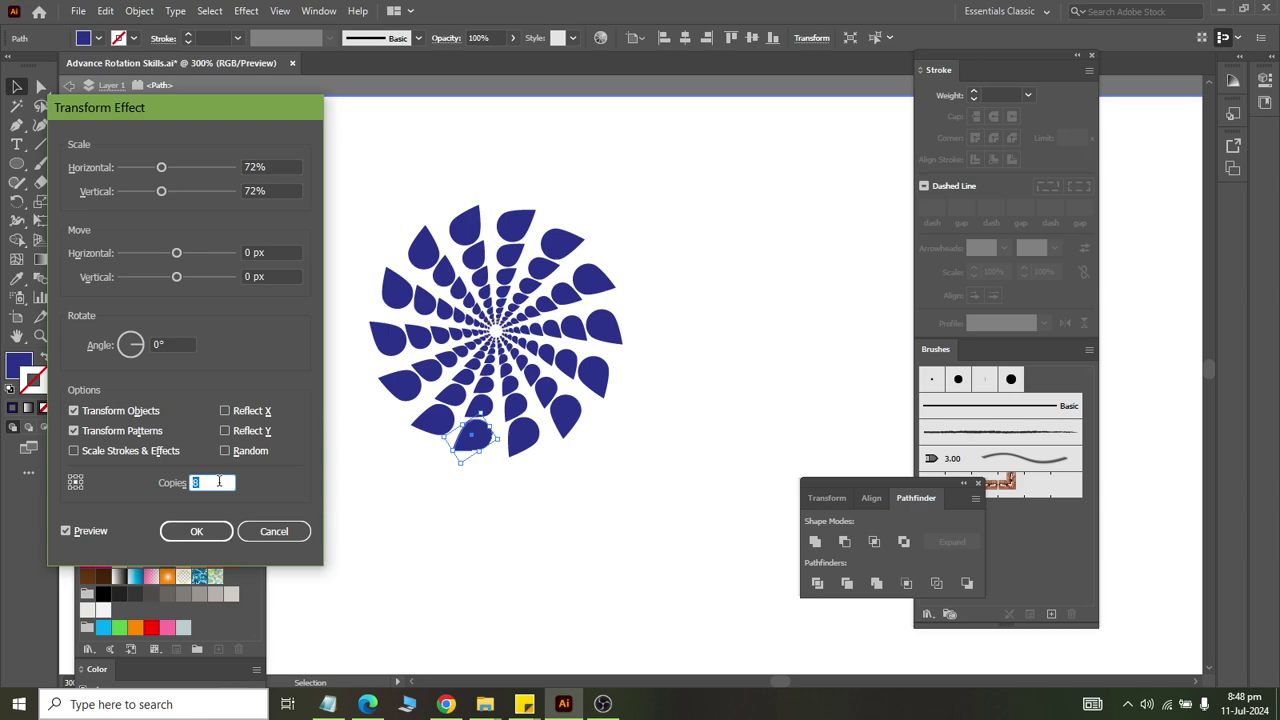
Set the second Transform's angle to 20° after previewing several values, and apply it.
click(176, 344)
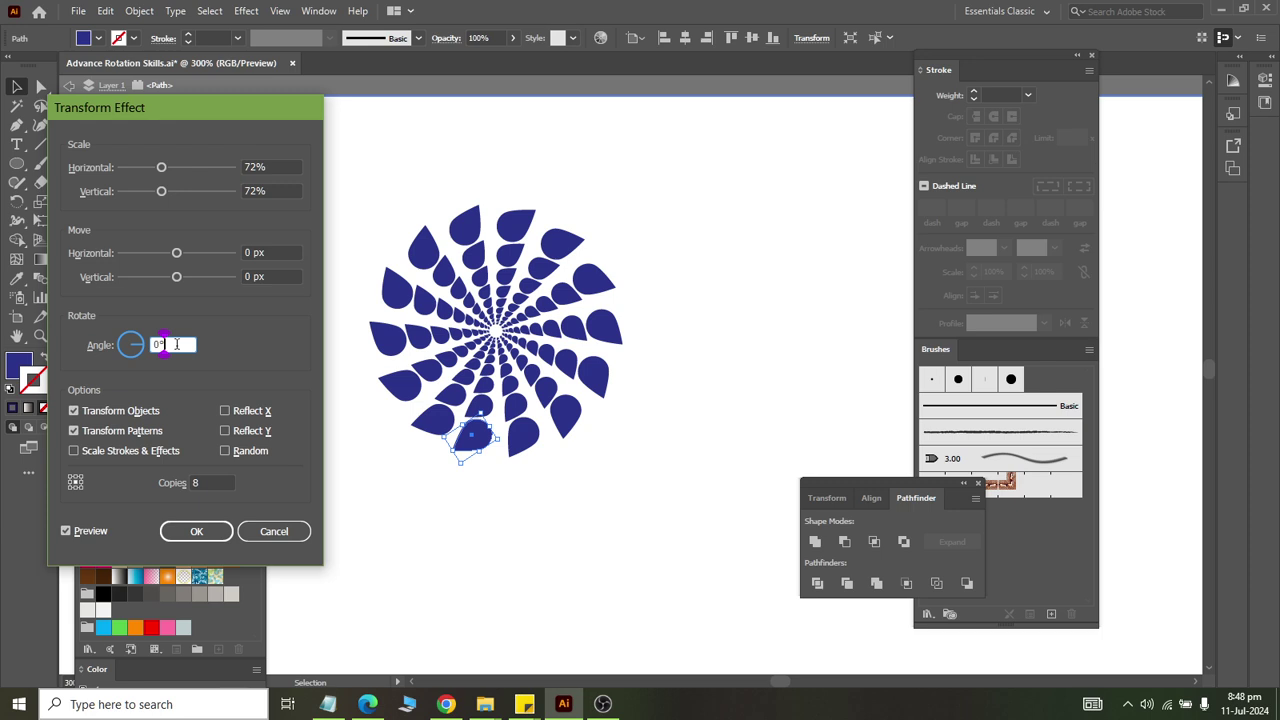
key(Up)
key(Up)
key(Up)
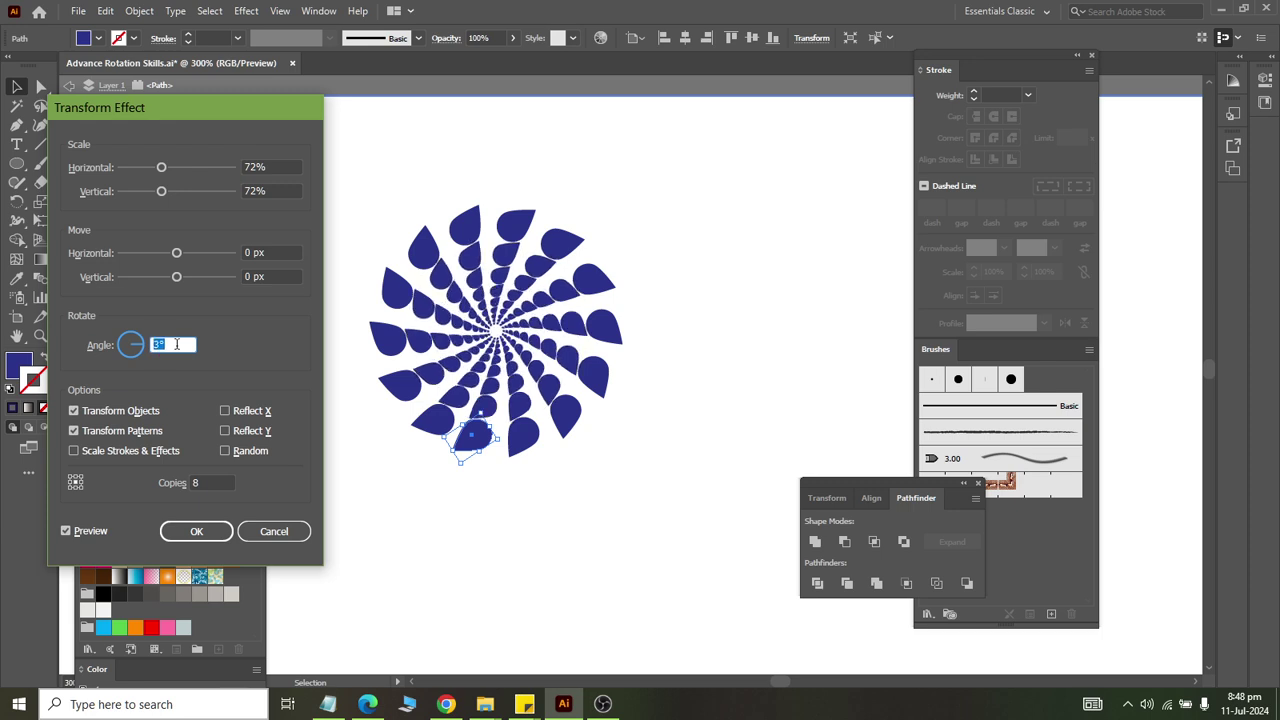
key(Up)
key(Up)
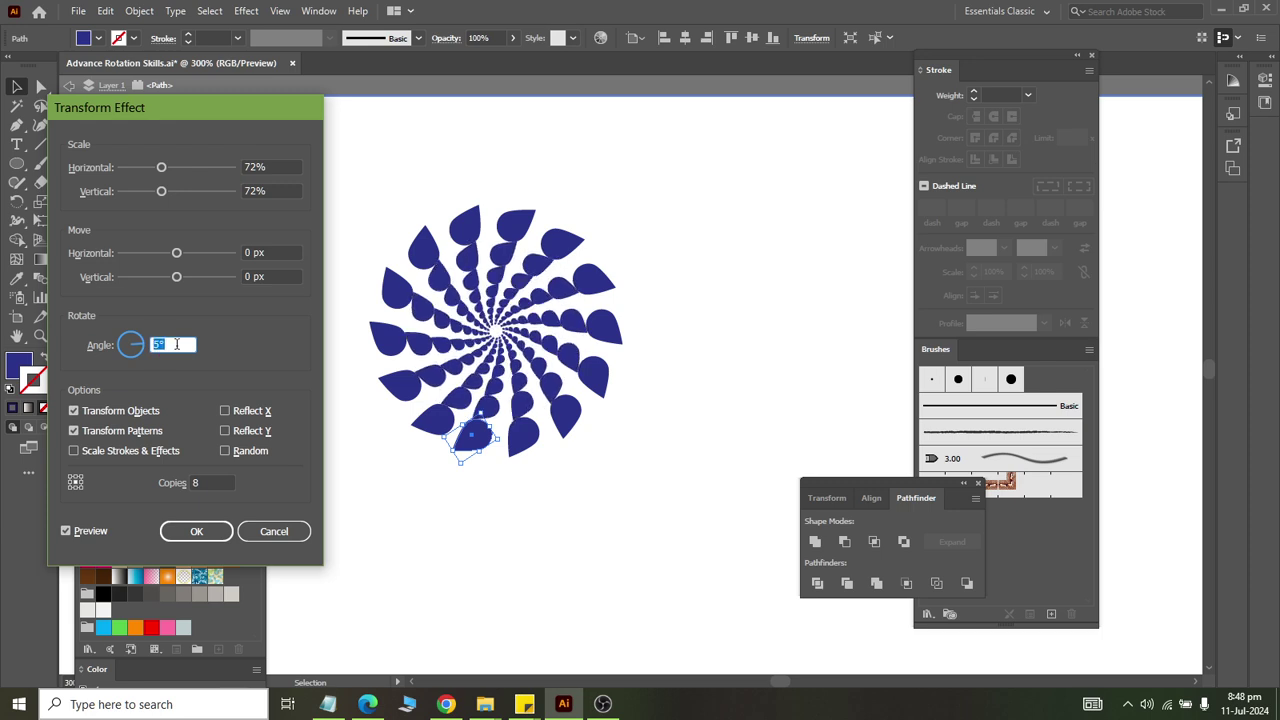
key(Up)
key(Up)
key(Up)
key(Up)
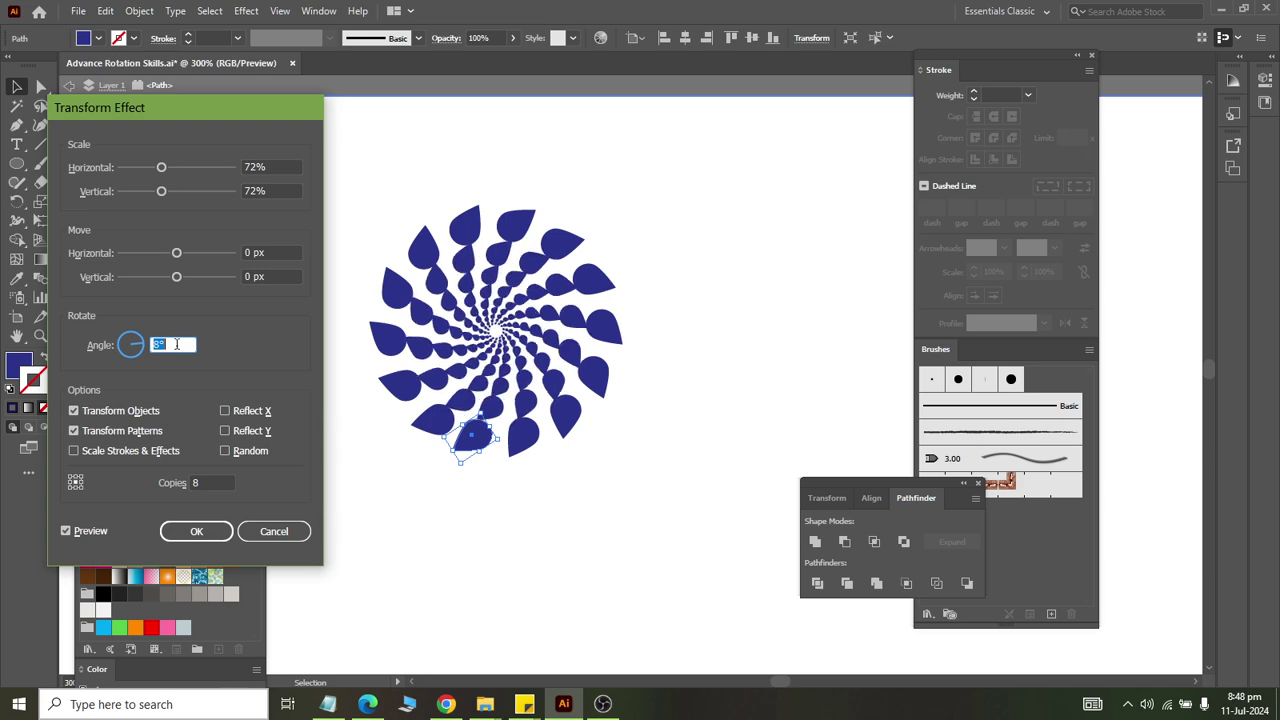
key(Up)
key(Up)
key(Up)
key(Up)
key(Up)
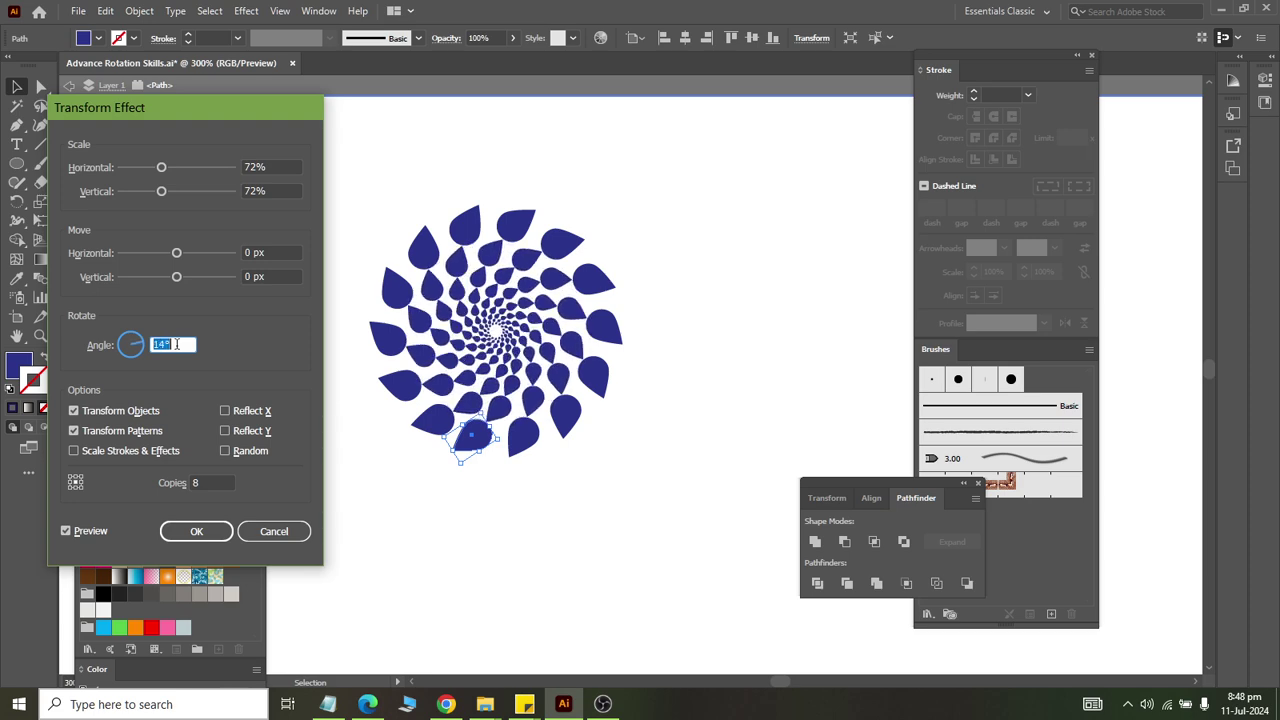
key(Up)
key(Down)
key(Down)
key(Down)
key(Down)
key(Down)
key(Down)
key(Down)
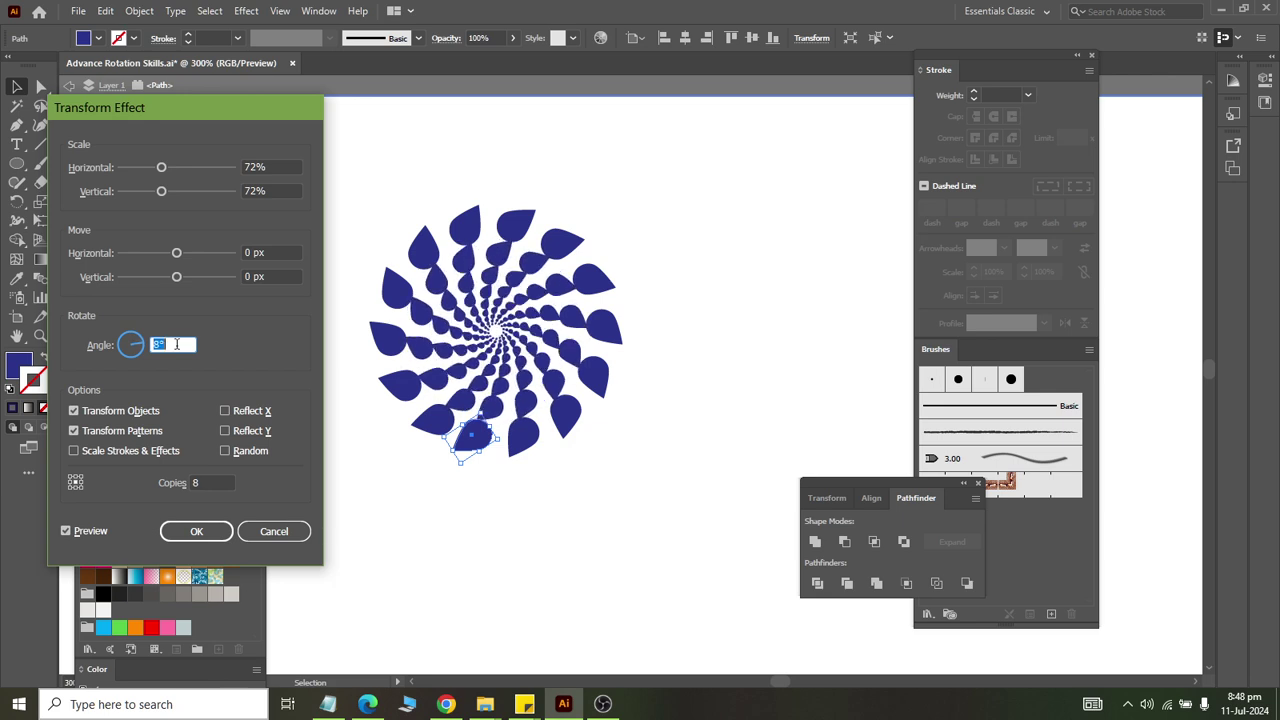
key(Up)
key(Up)
key(Up)
key(Up)
key(Up)
key(Up)
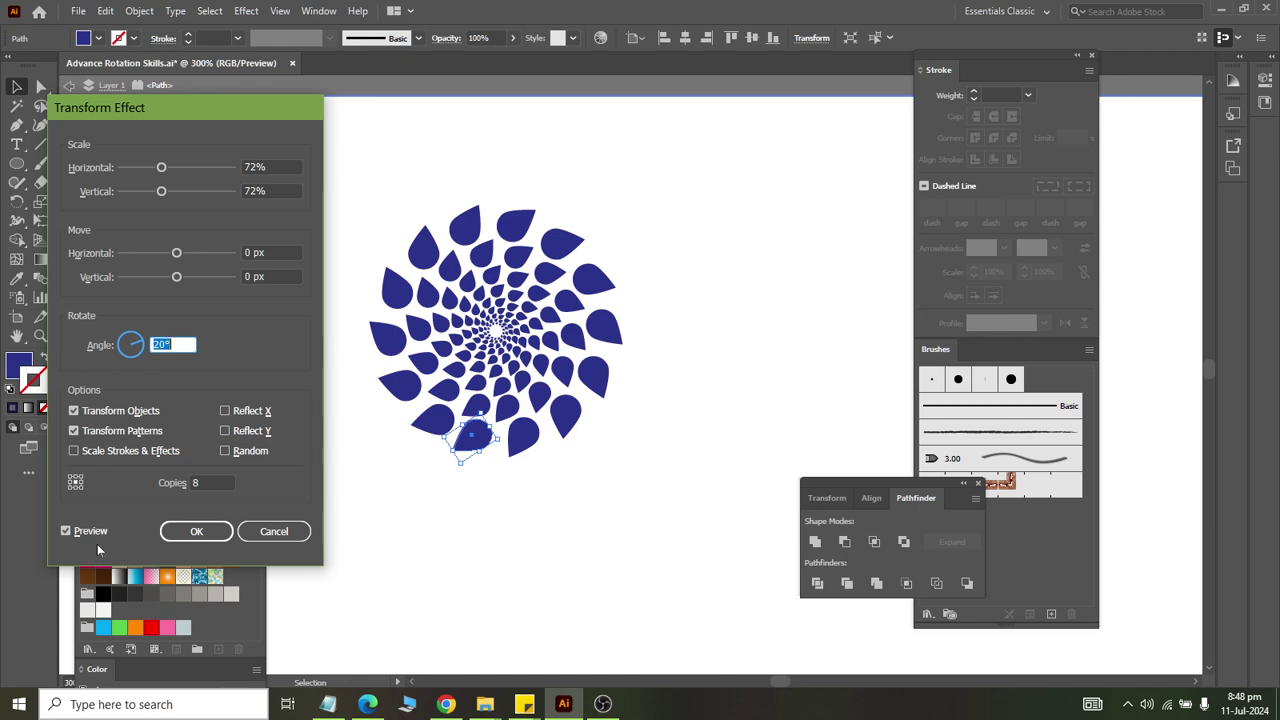
click(190, 534)
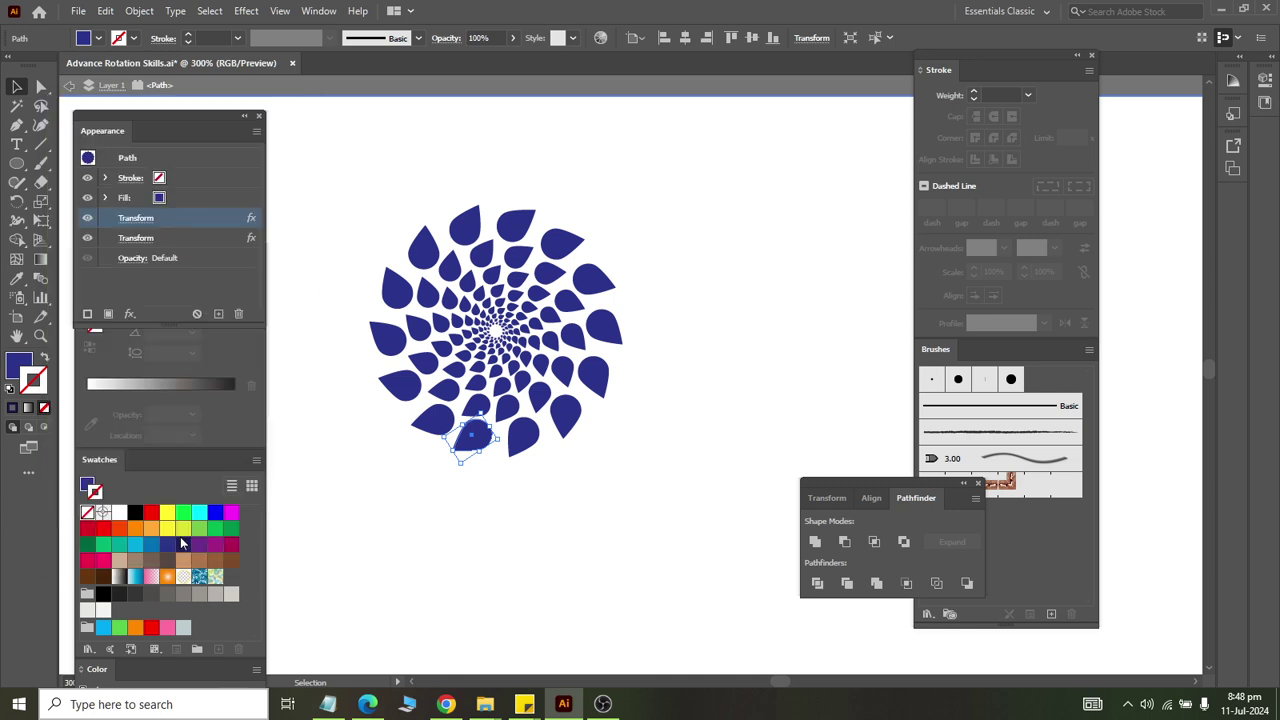
click(140, 238)
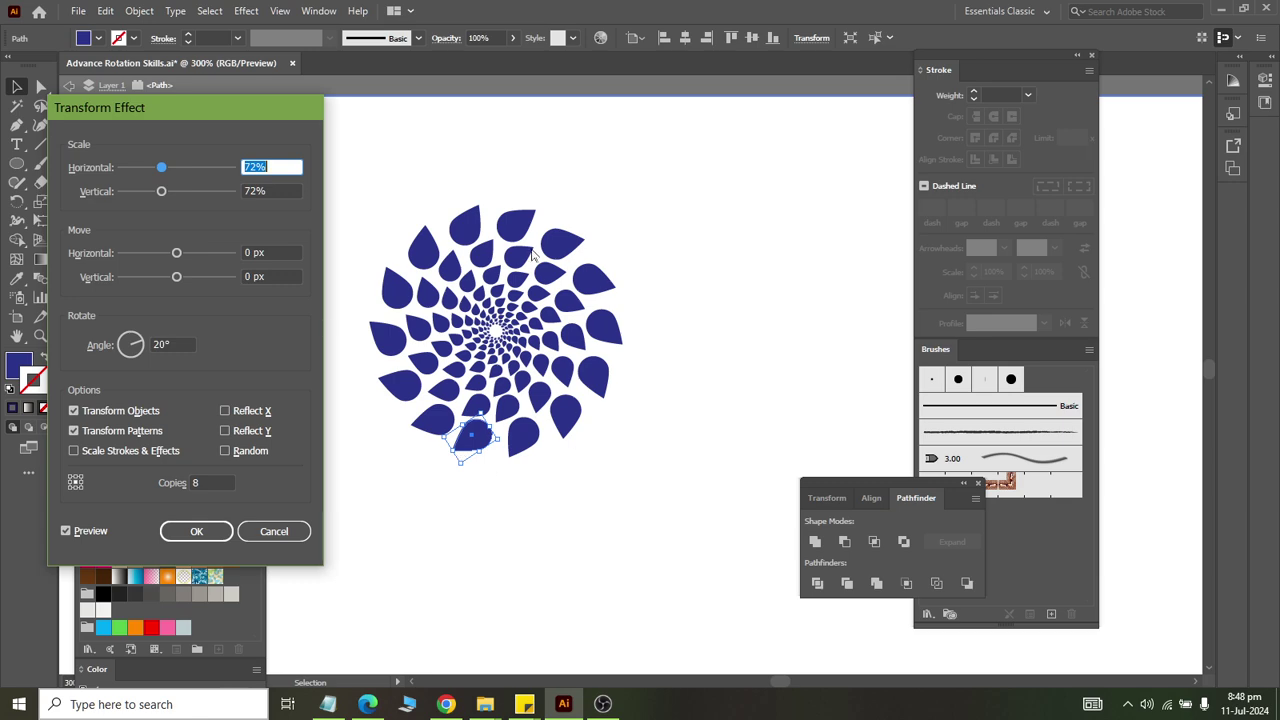
click(274, 531)
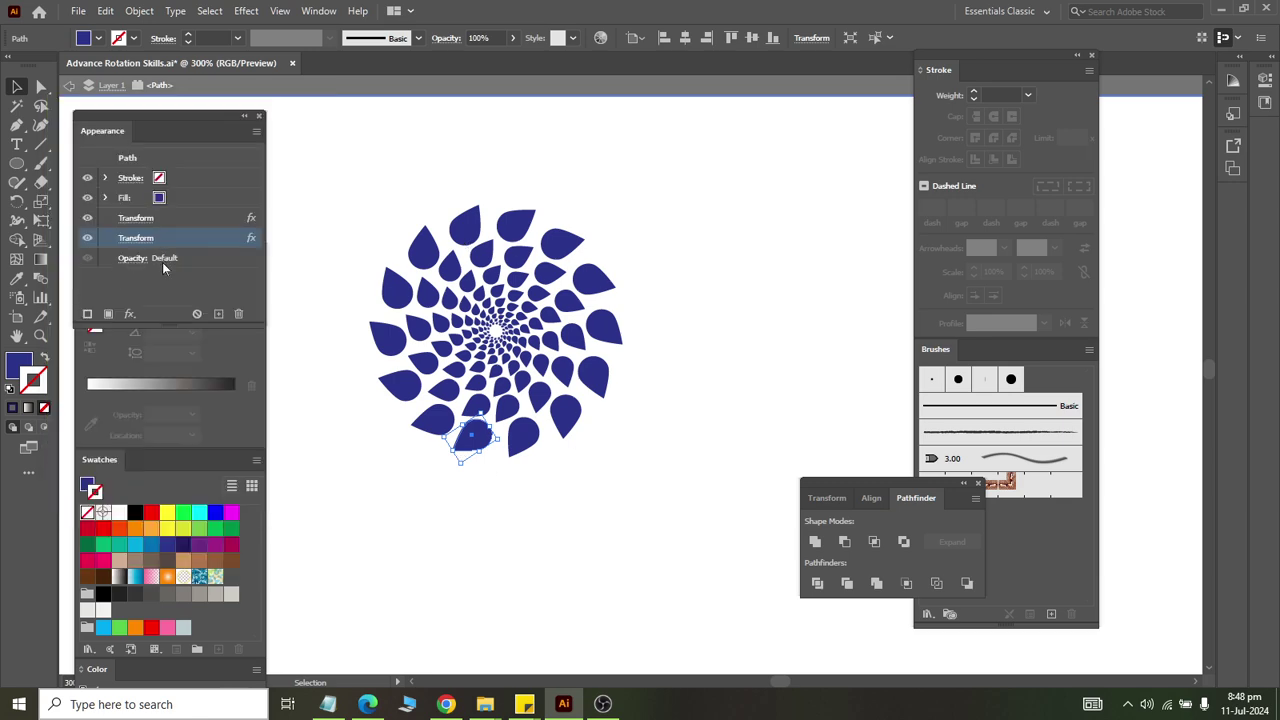
click(136, 238)
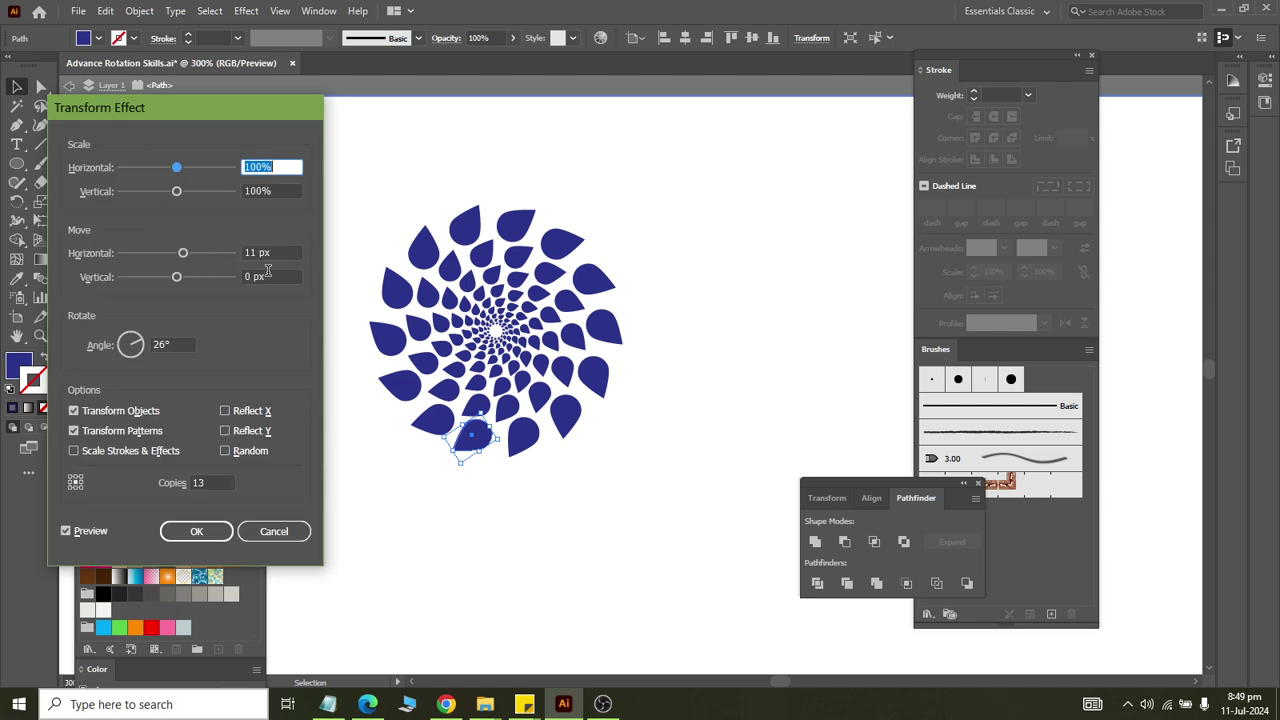
click(274, 531)
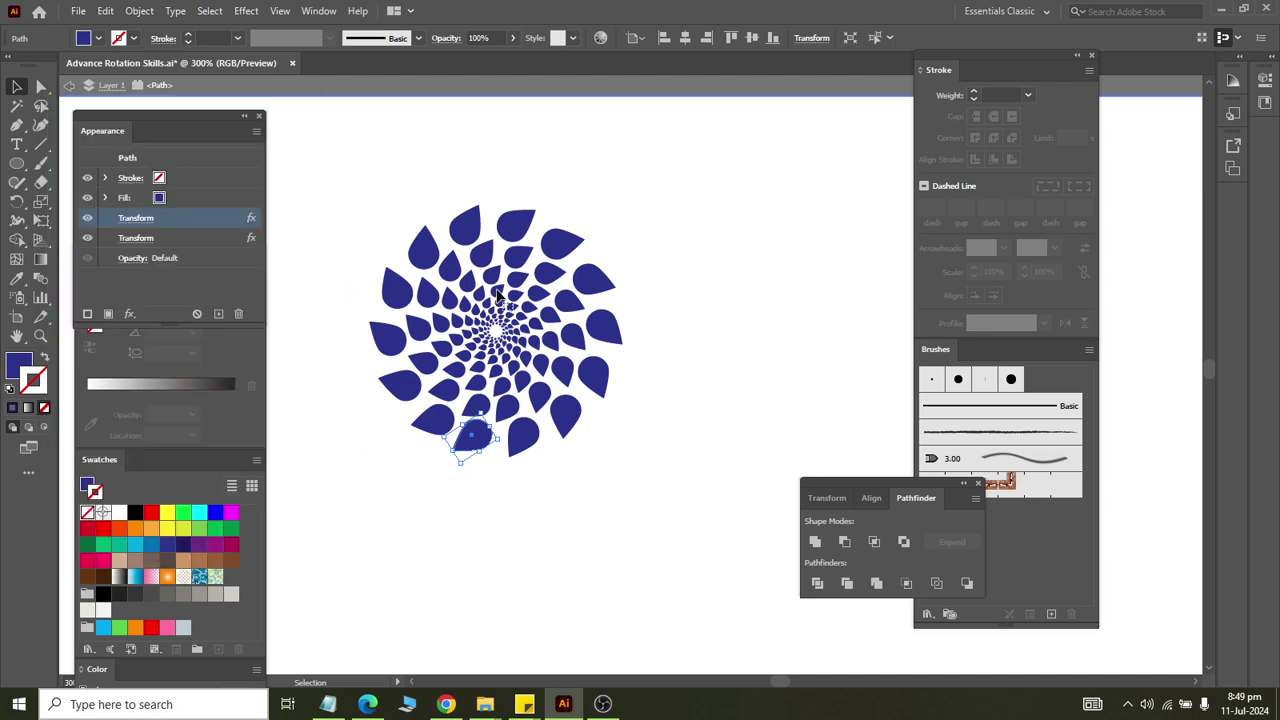
click(468, 539)
scroll(491, 229, up, 2)
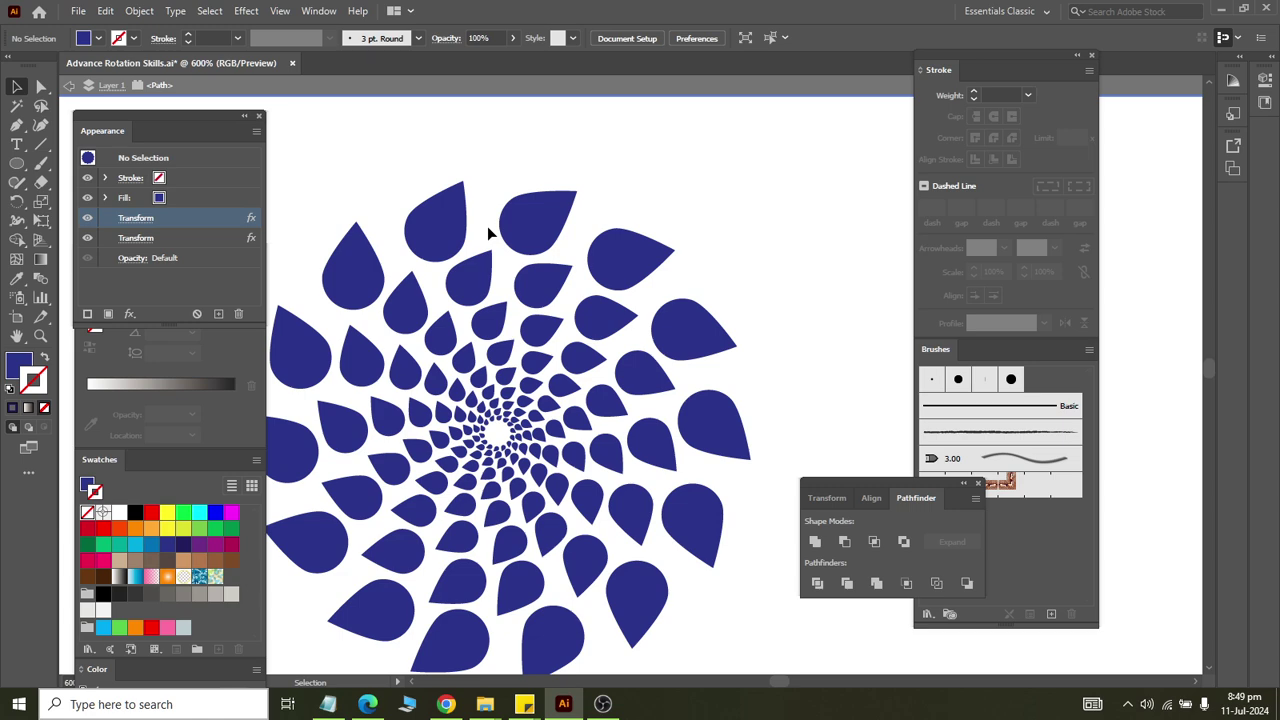
scroll(487, 226, up, 1)
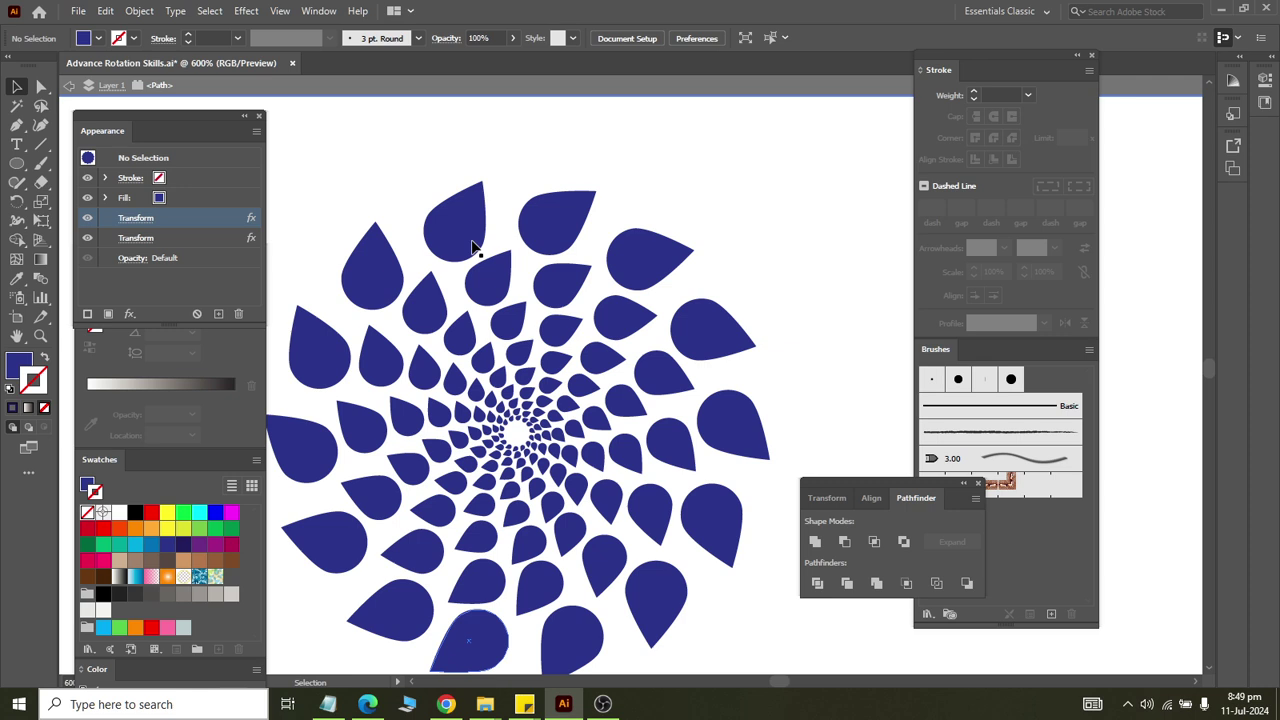
click(348, 442)
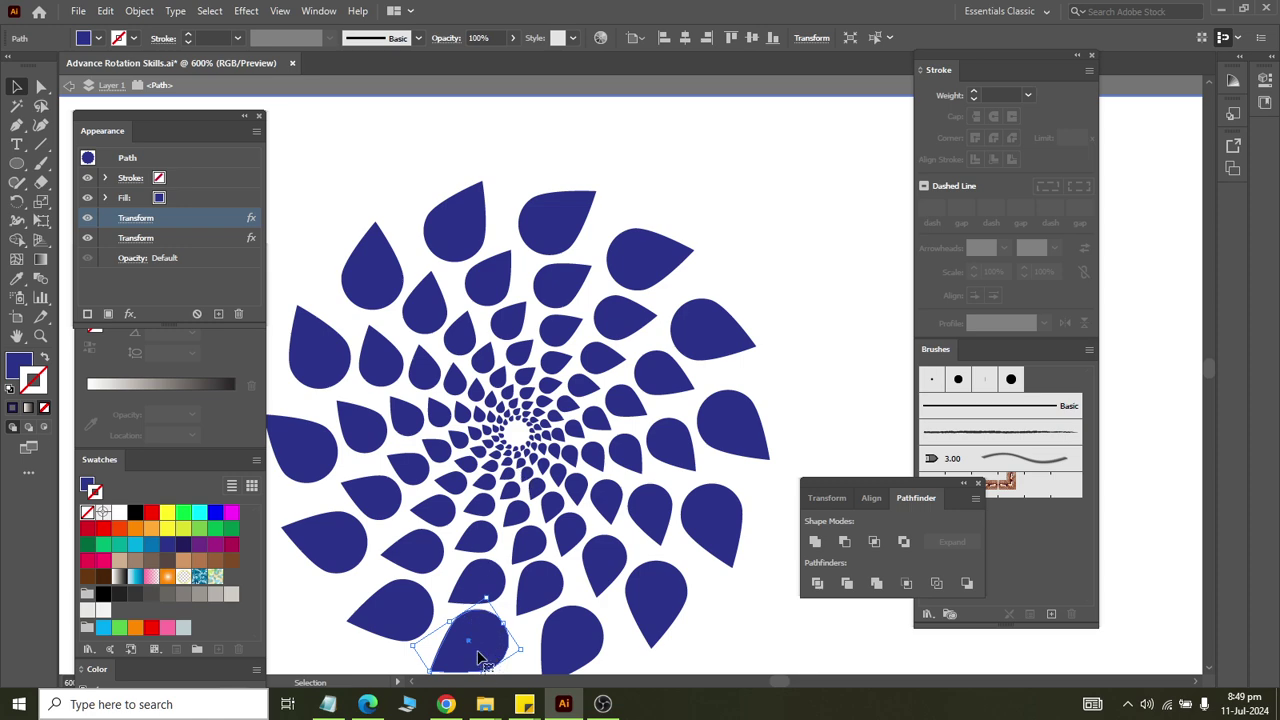
Try several gradient and pattern fills, remove the stroke, and settle on a solid brown fill.
click(136, 584)
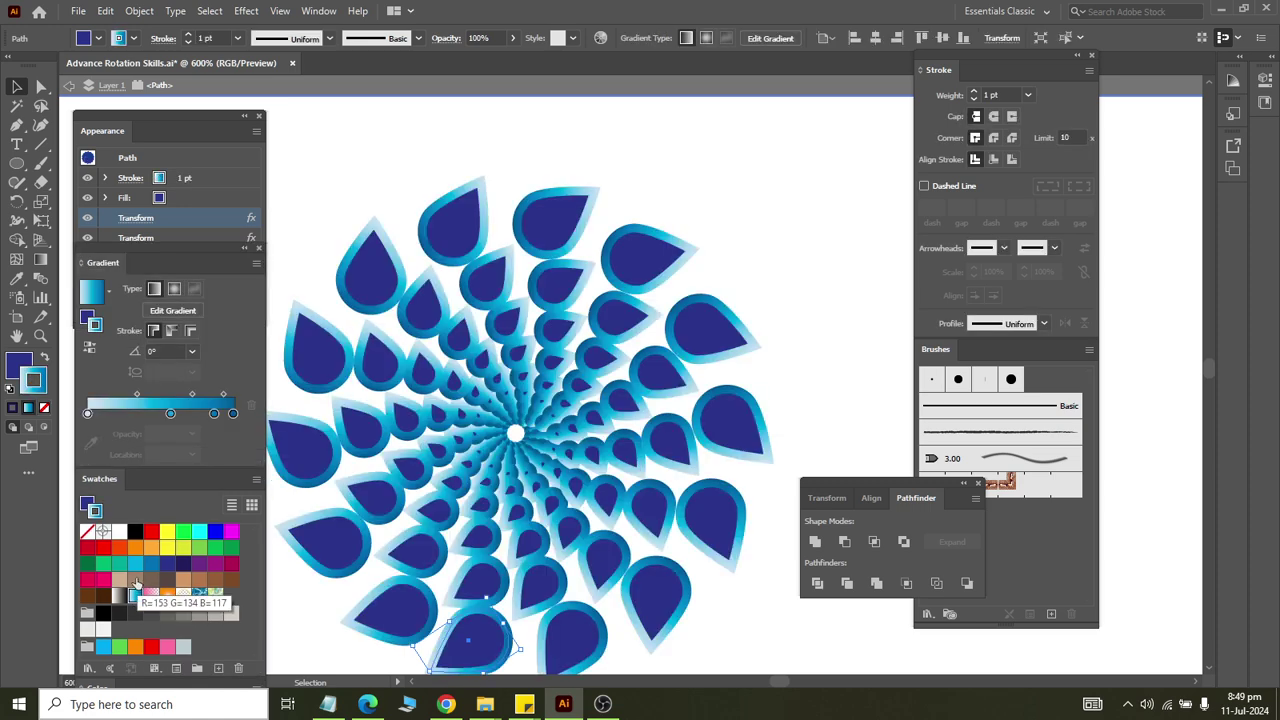
click(87, 531)
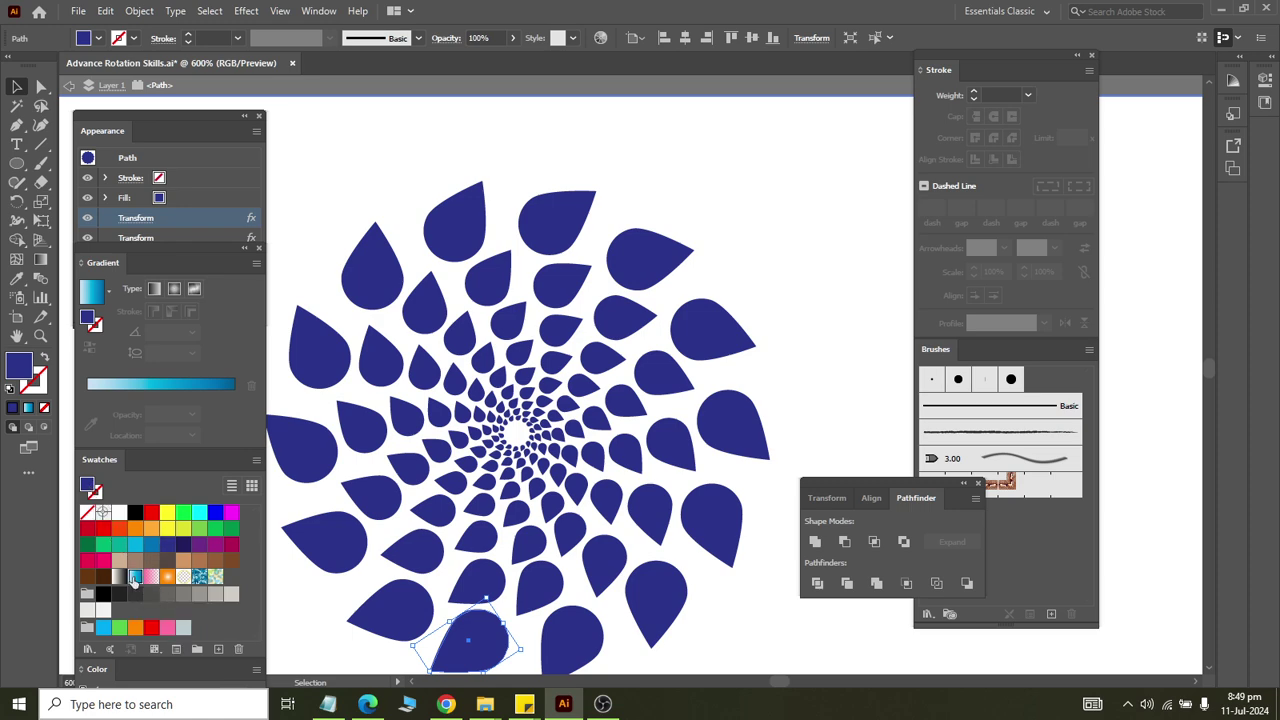
click(133, 580)
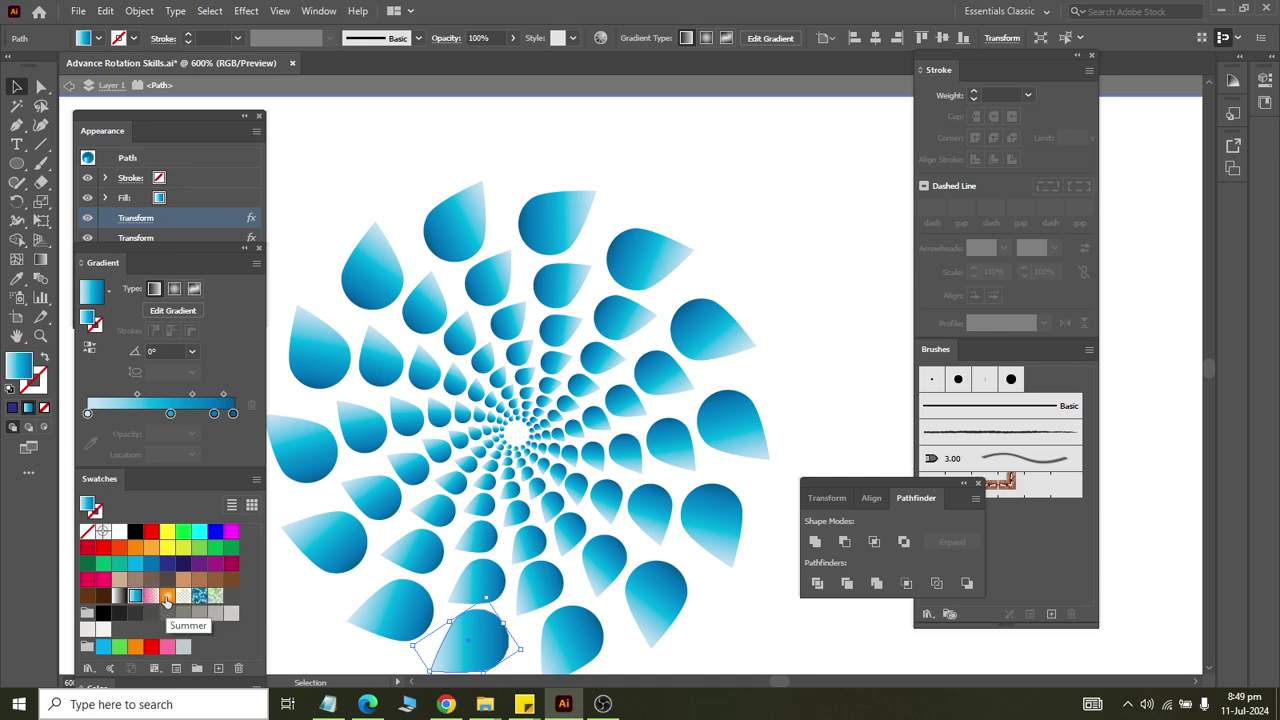
click(167, 597)
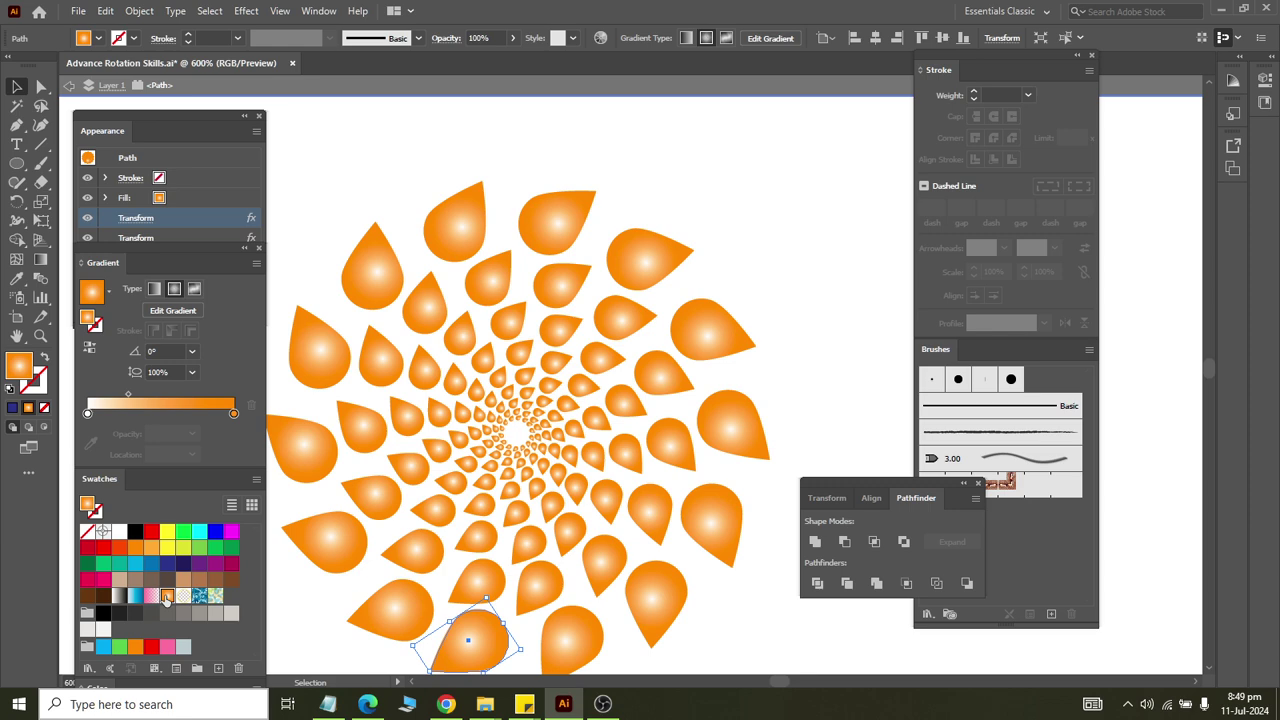
click(119, 597)
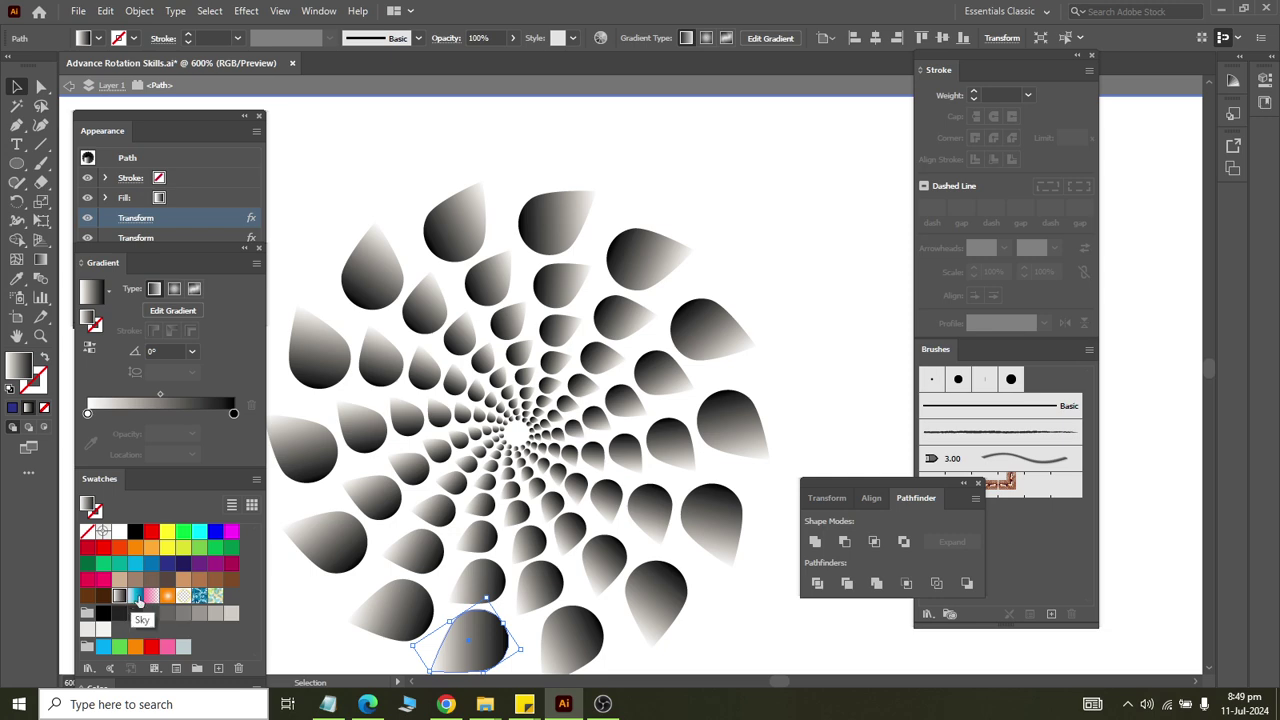
click(200, 597)
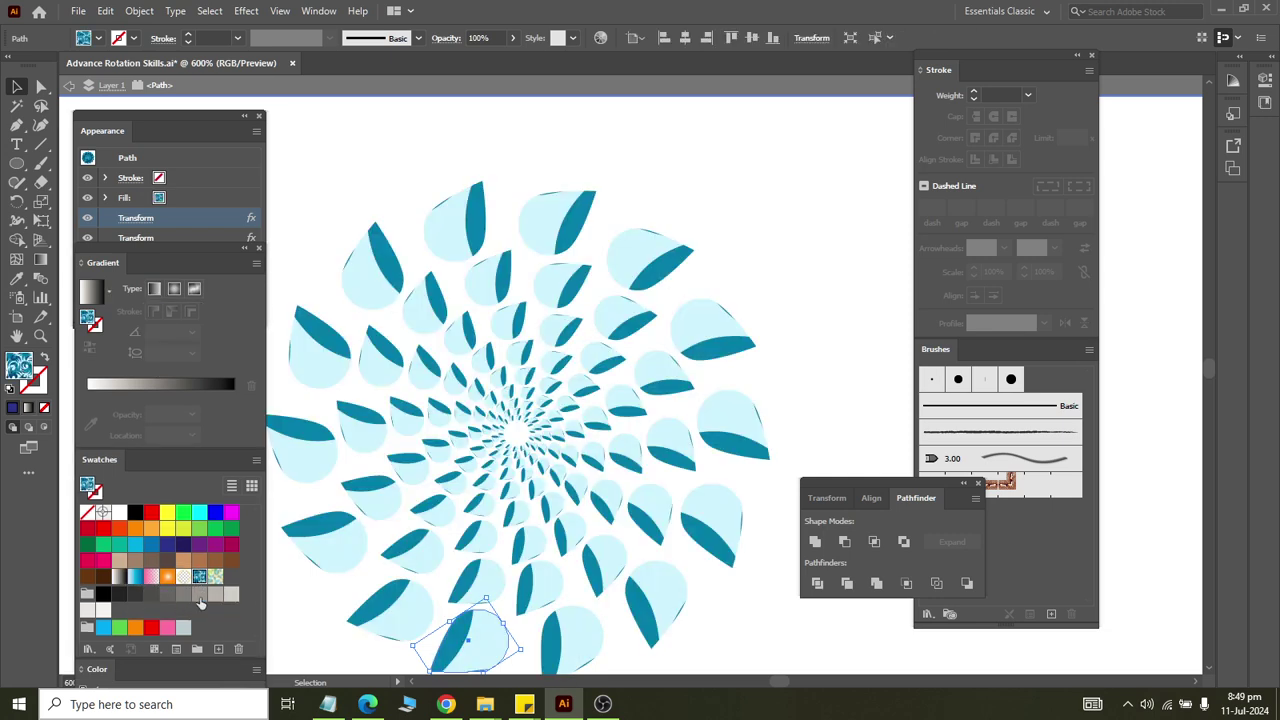
click(184, 580)
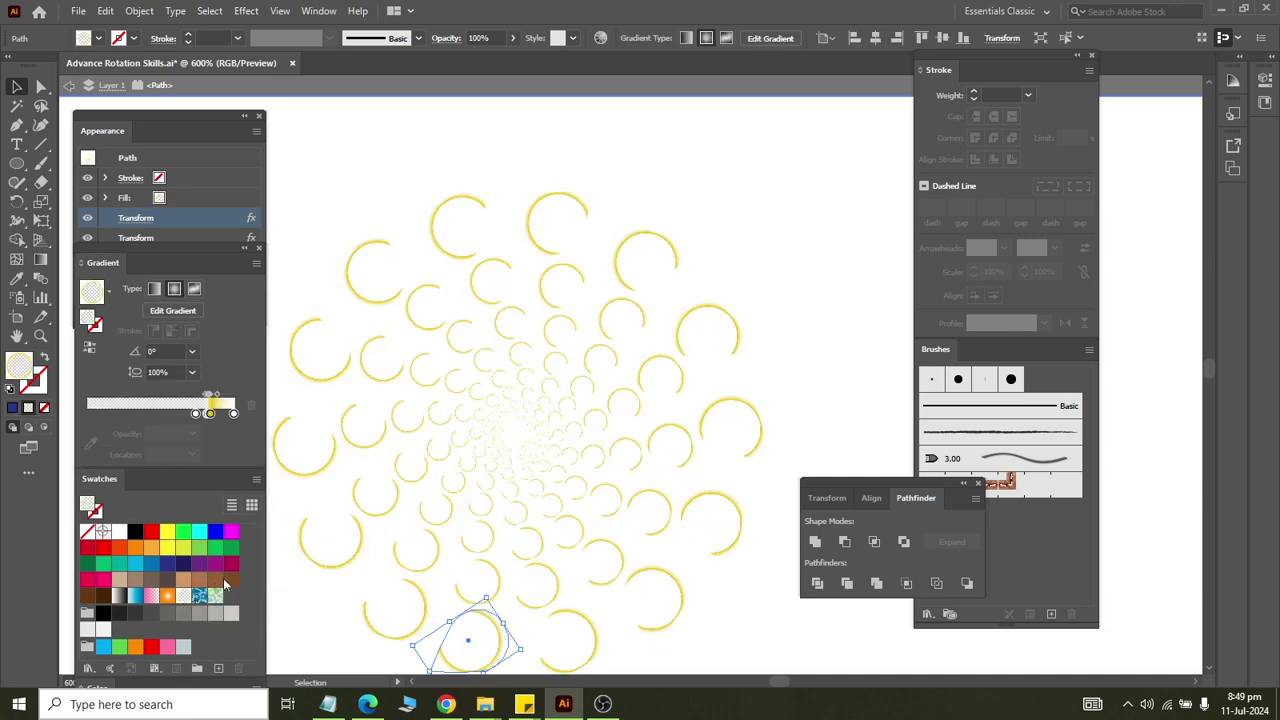
click(216, 581)
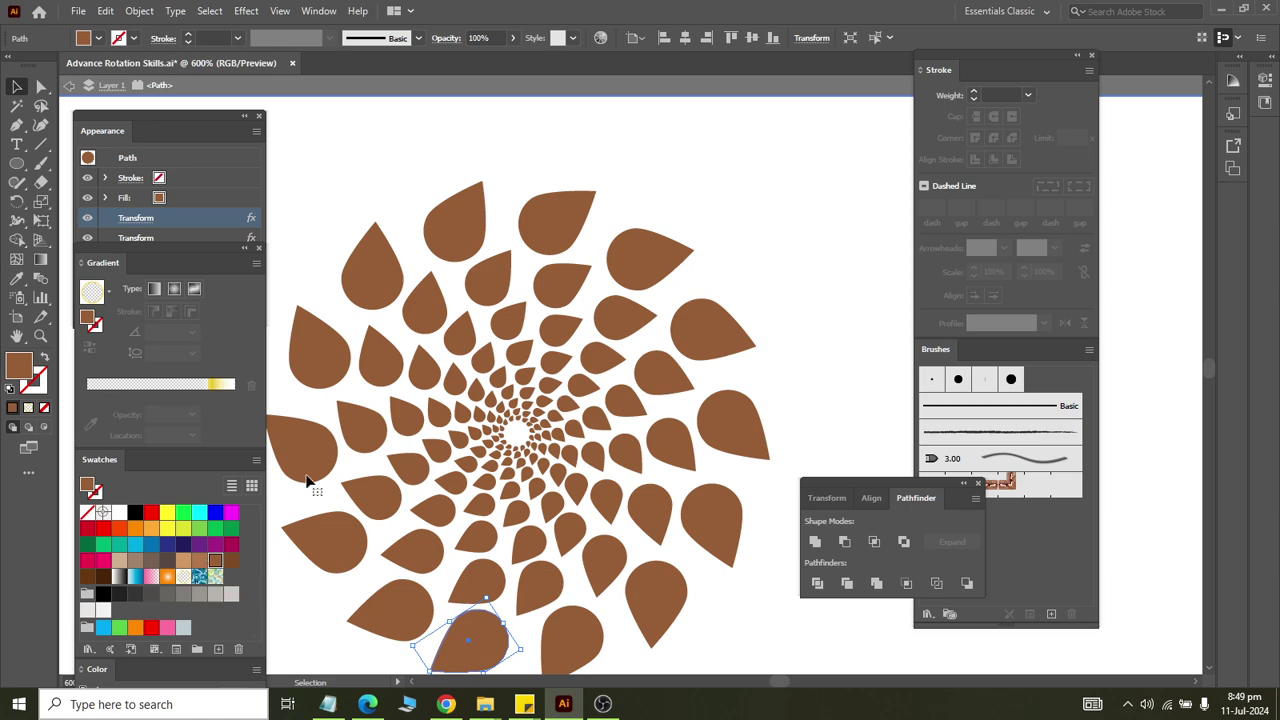
scroll(375, 430, down, 1)
scroll(375, 428, down, 3)
scroll(377, 412, up, 2)
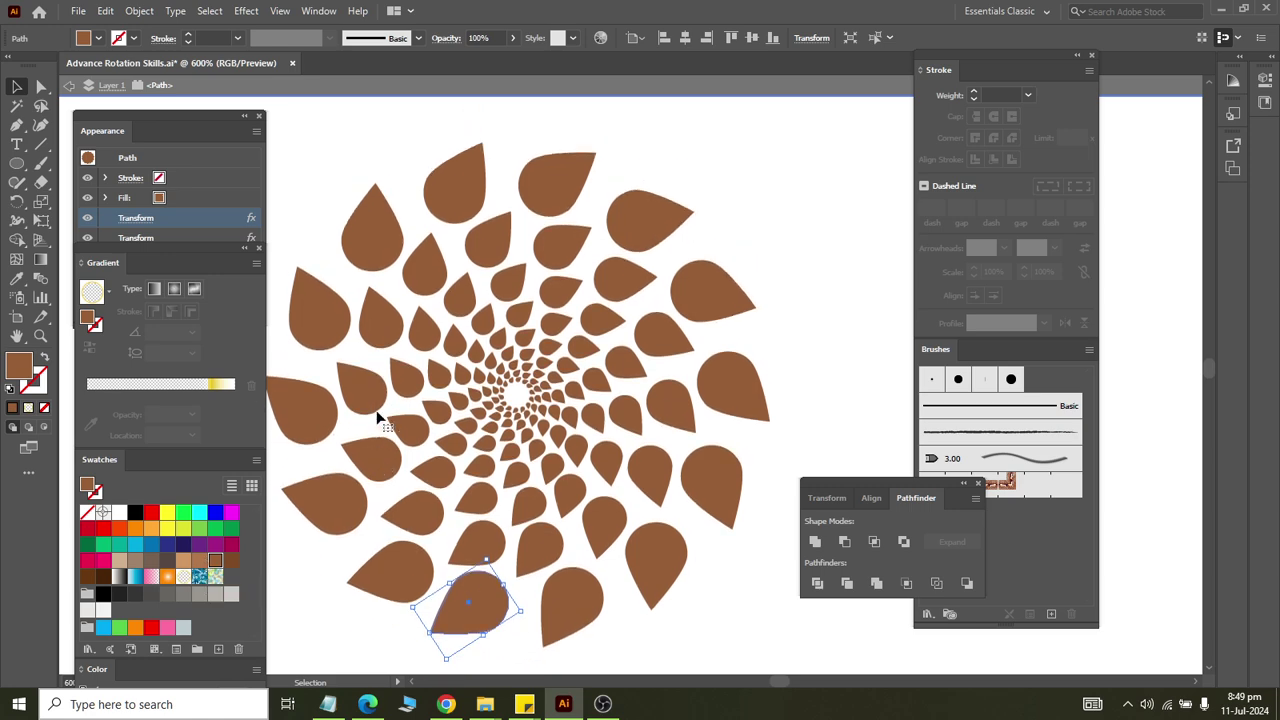
Draw a small upright ellipse in empty space beside the spiral.
scroll(362, 413, right, 2)
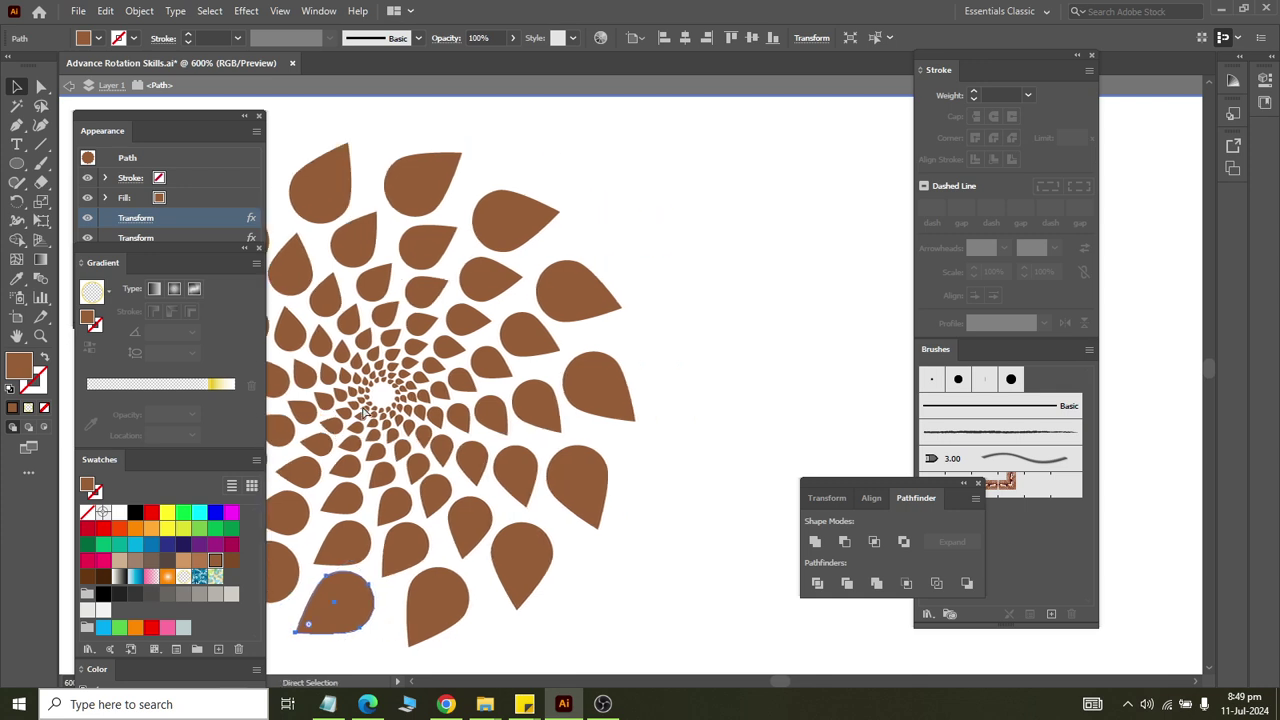
scroll(362, 413, right, 4)
scroll(362, 413, right, 4)
click(549, 380)
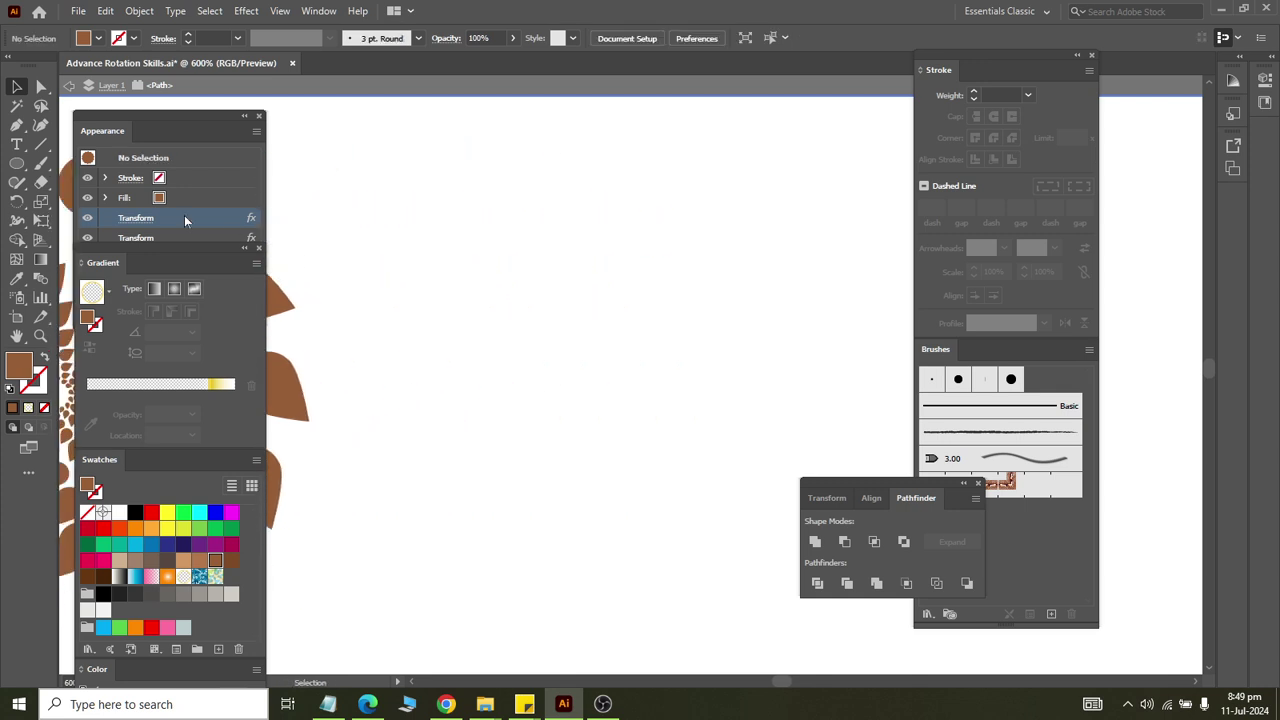
click(17, 163)
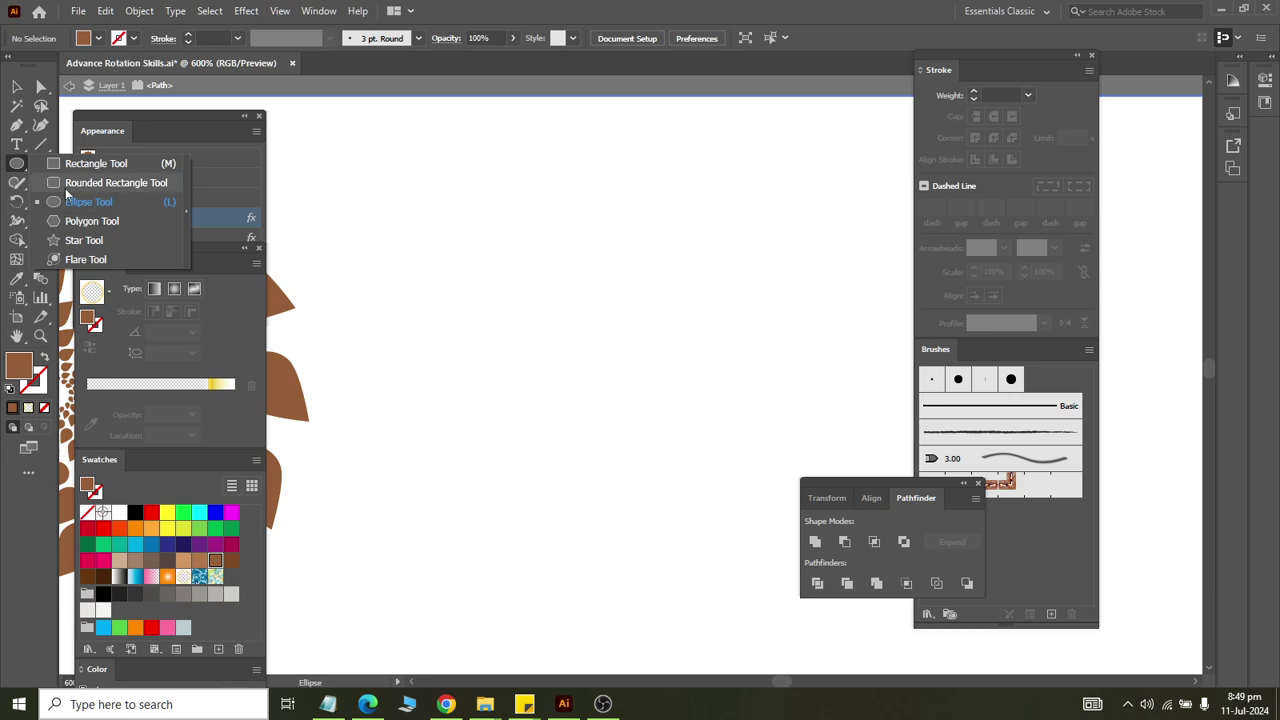
click(64, 201)
drag(596, 292, 630, 360)
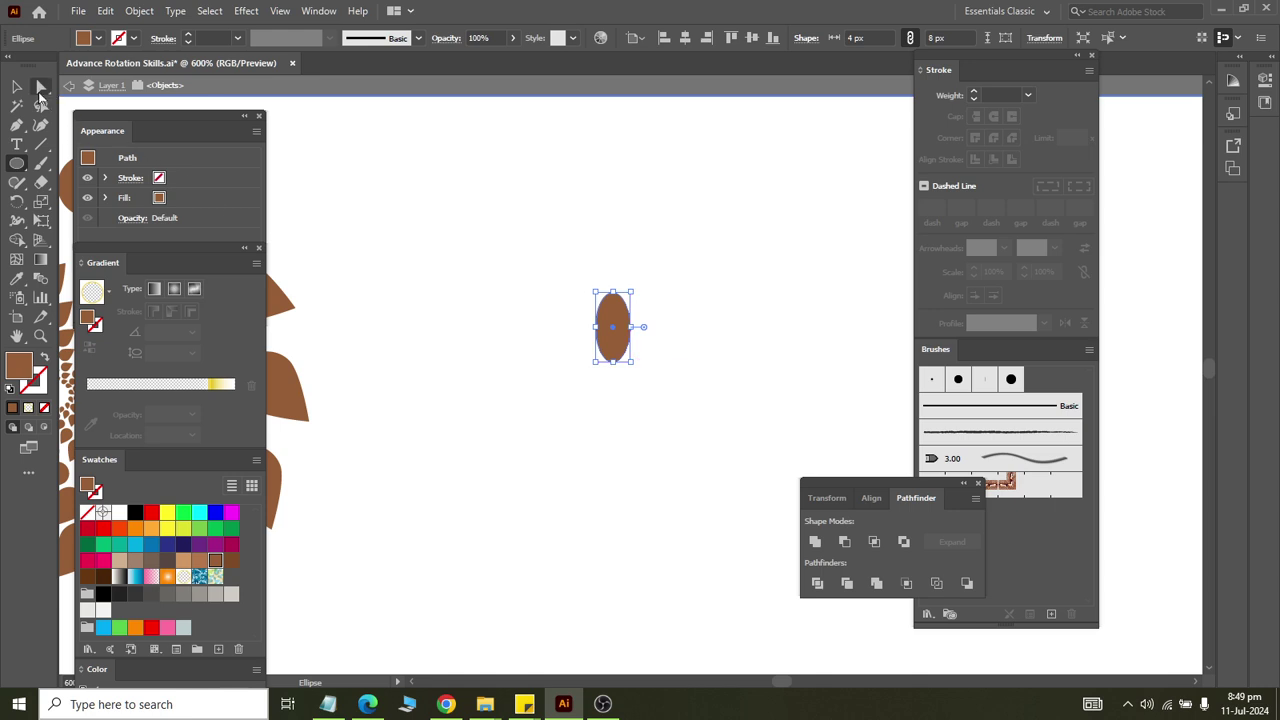
Convert the ellipse's top and bottom anchors to sharp corner points.
key(a)
drag(572, 242, 666, 308)
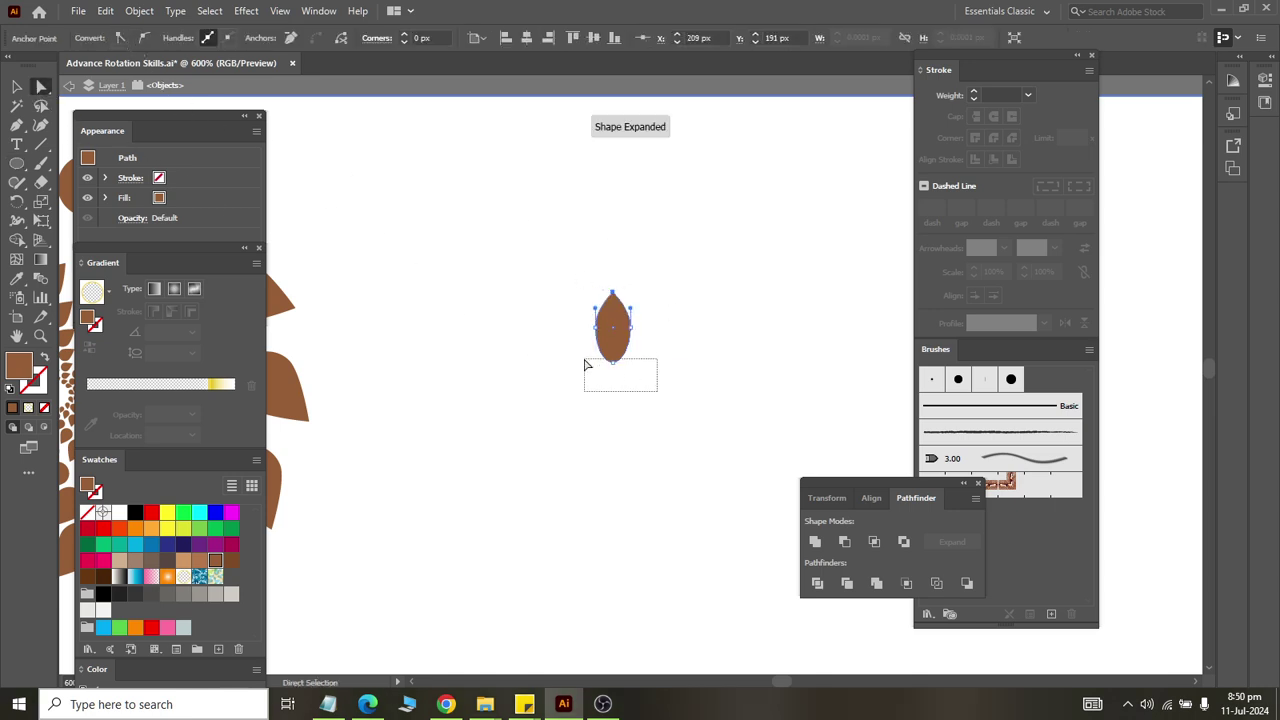
click(120, 37)
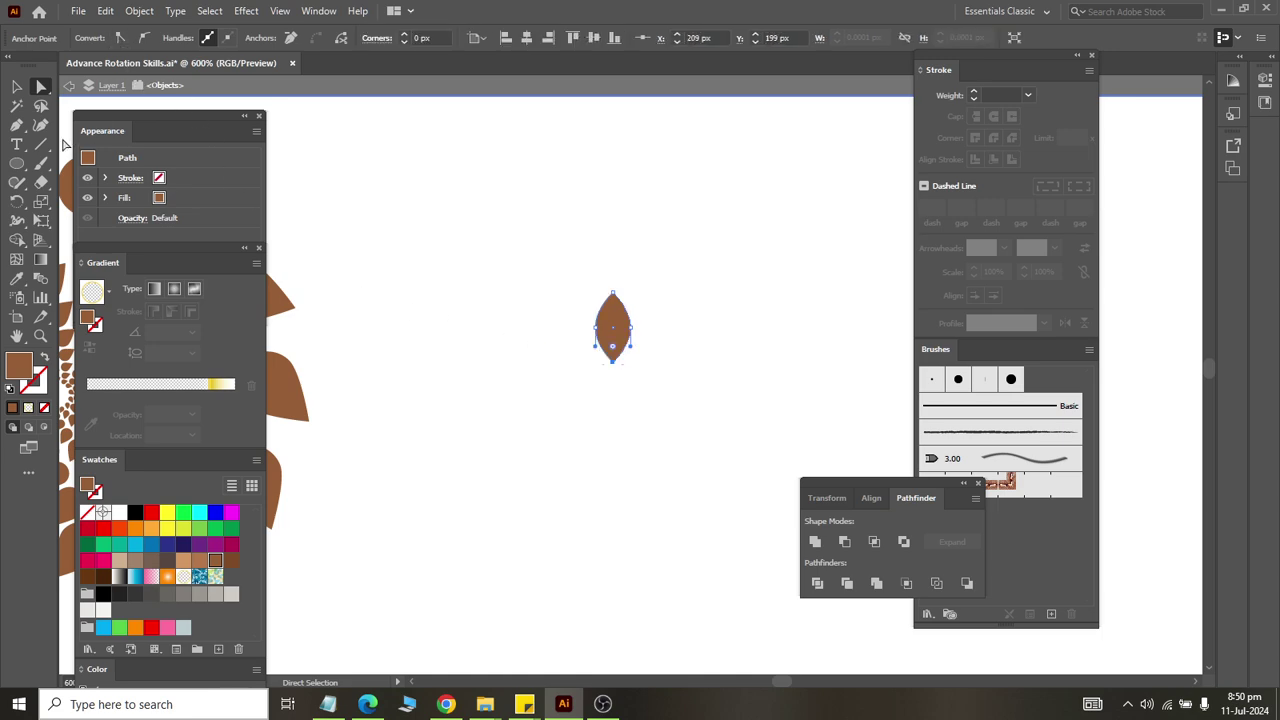
click(16, 88)
click(584, 368)
Narrow the leaf to about 2 px wide by 8 px tall.
key(ctrl+plus)
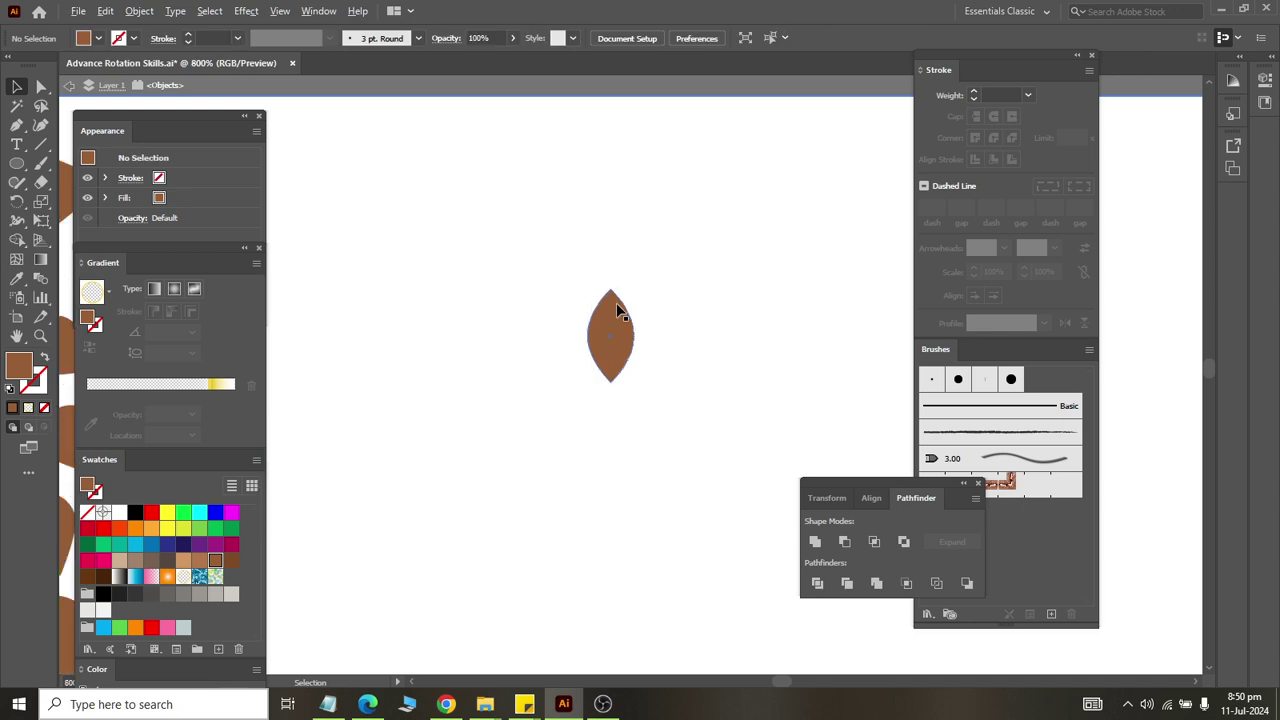
click(630, 340)
drag(633, 337, 638, 336)
key(ctrl+plus)
key(ctrl+plus)
click(691, 471)
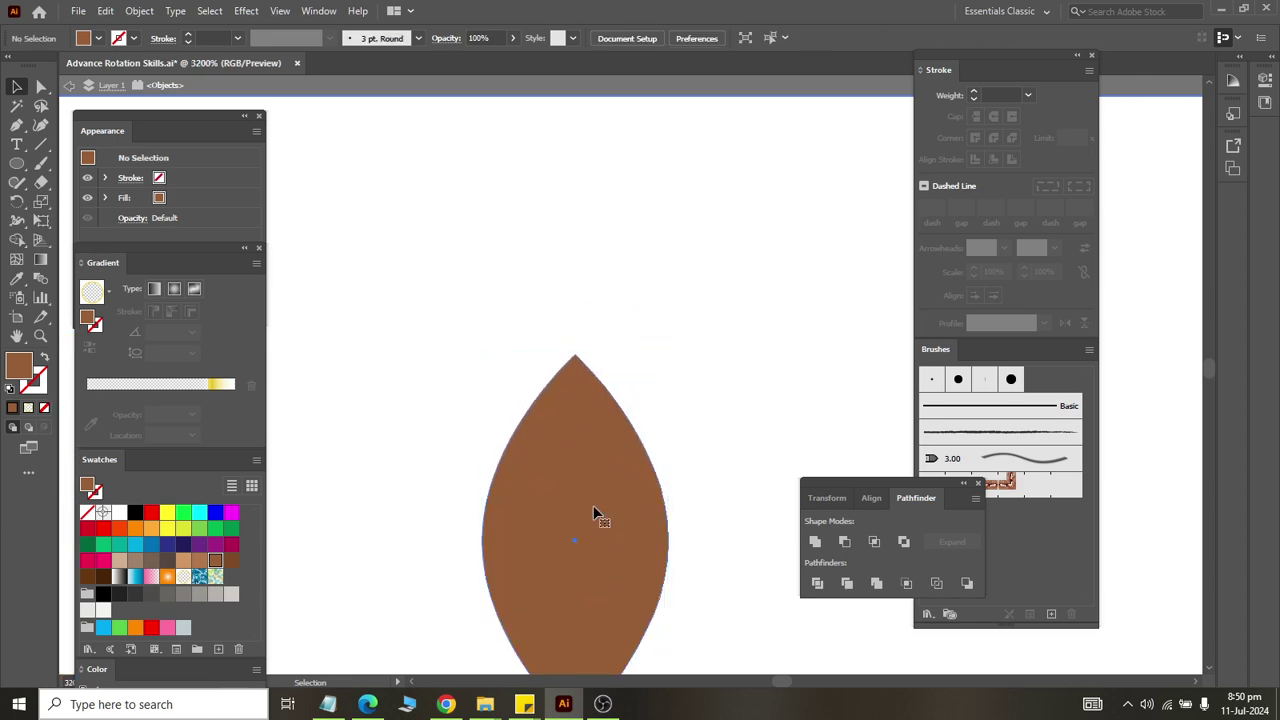
click(593, 509)
mouse_move(668, 540)
mouse_down()
mouse_move(642, 539)
mouse_move(654, 534)
mouse_up()
scroll(654, 480, down, 4)
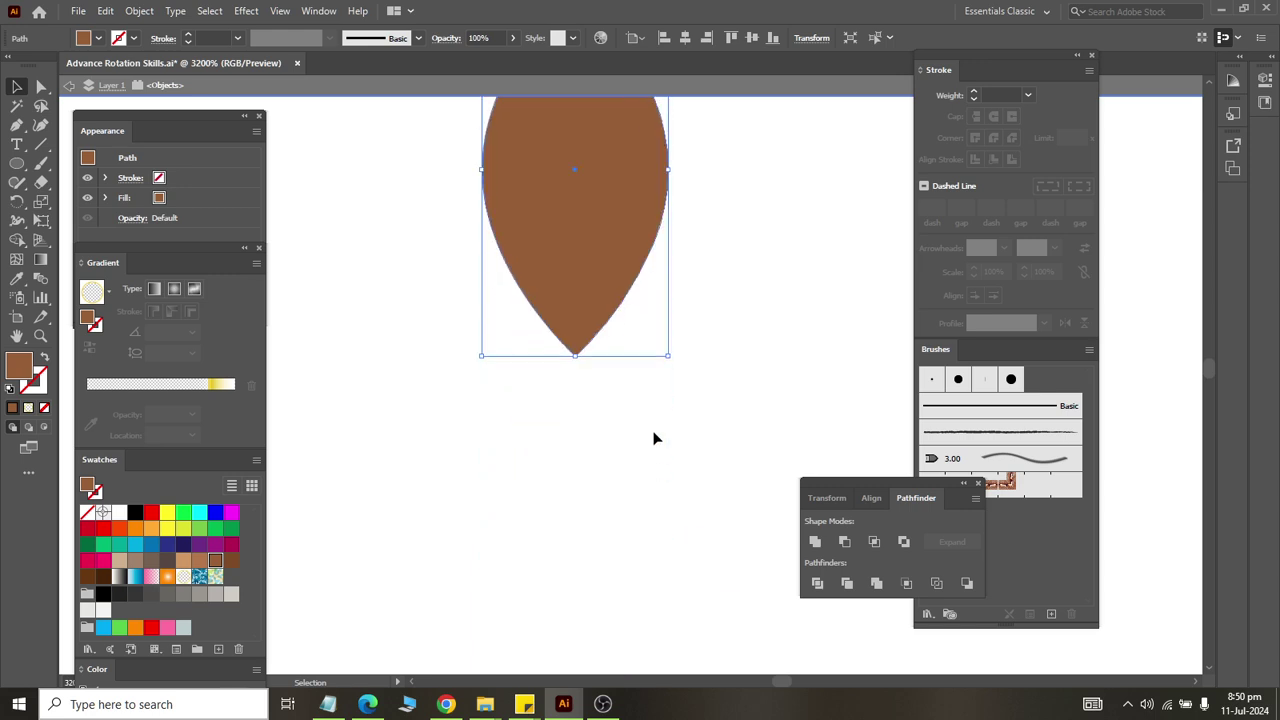
scroll(503, 358, up, 1)
click(17, 200)
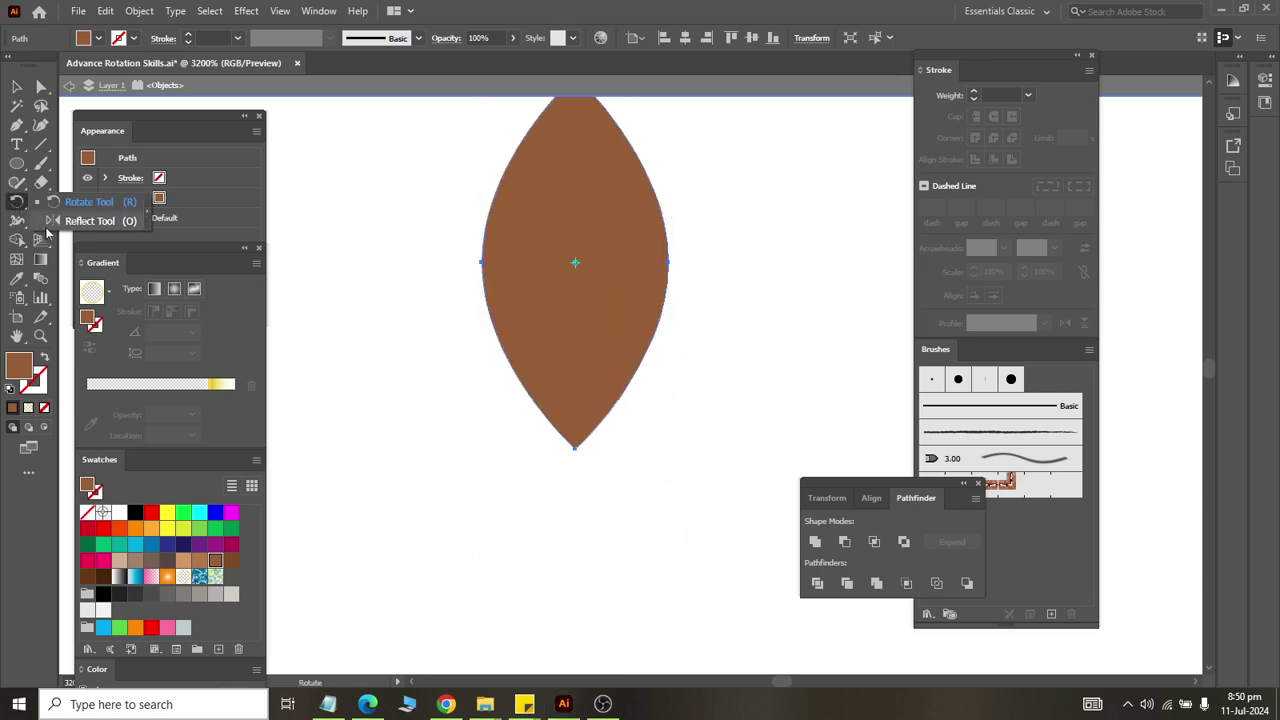
Tilt the leaf about 45 degrees to the right and nudge it into place.
key(v)
click(420, 380)
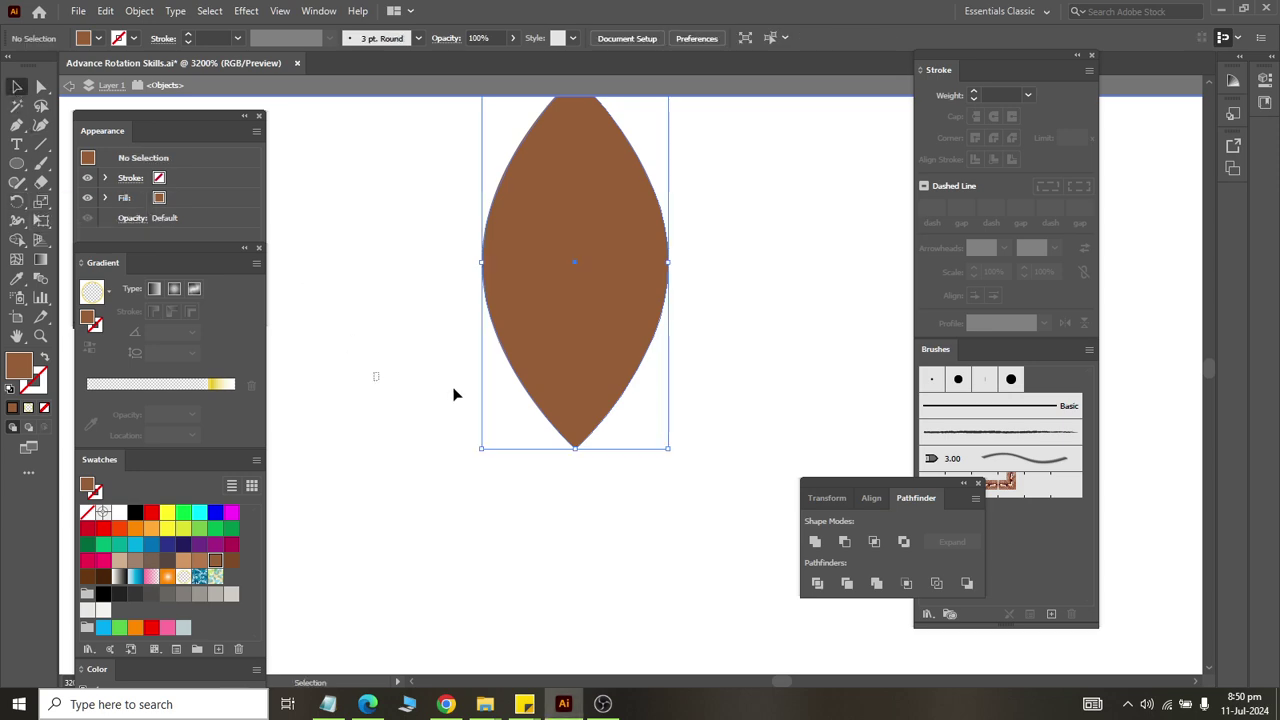
key(ctrl+a)
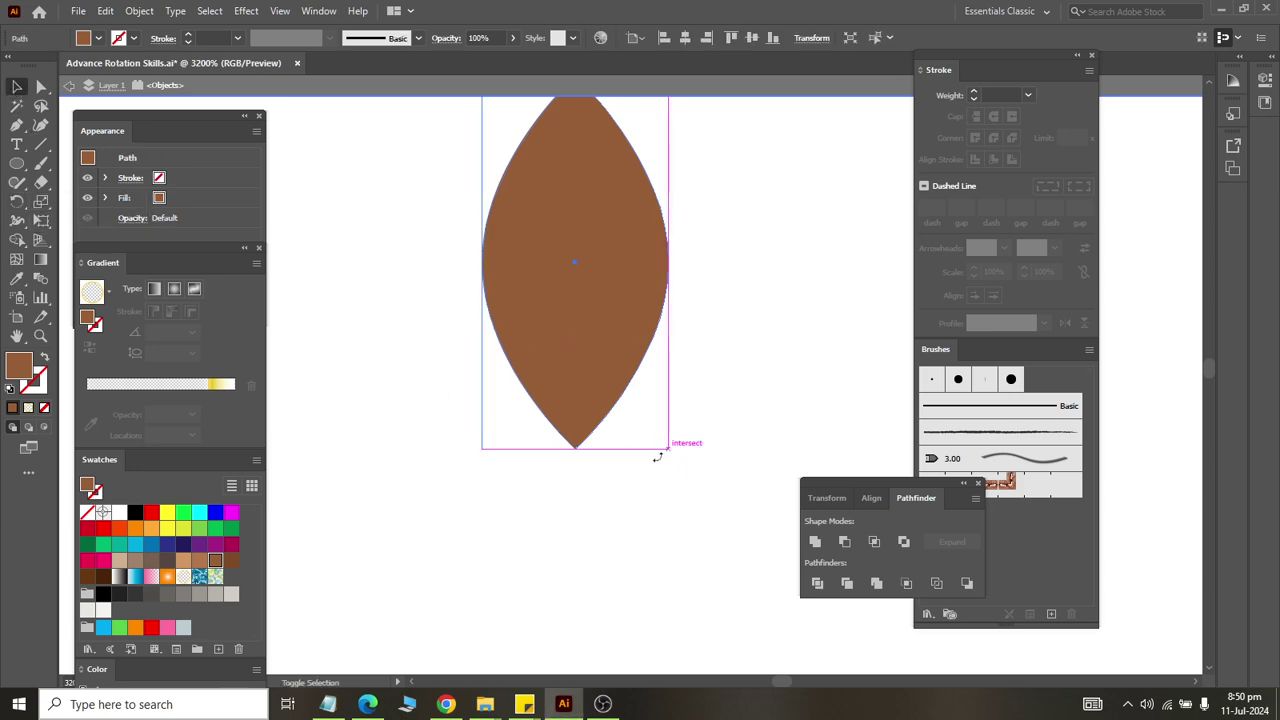
drag(605, 468, 595, 478)
click(595, 478)
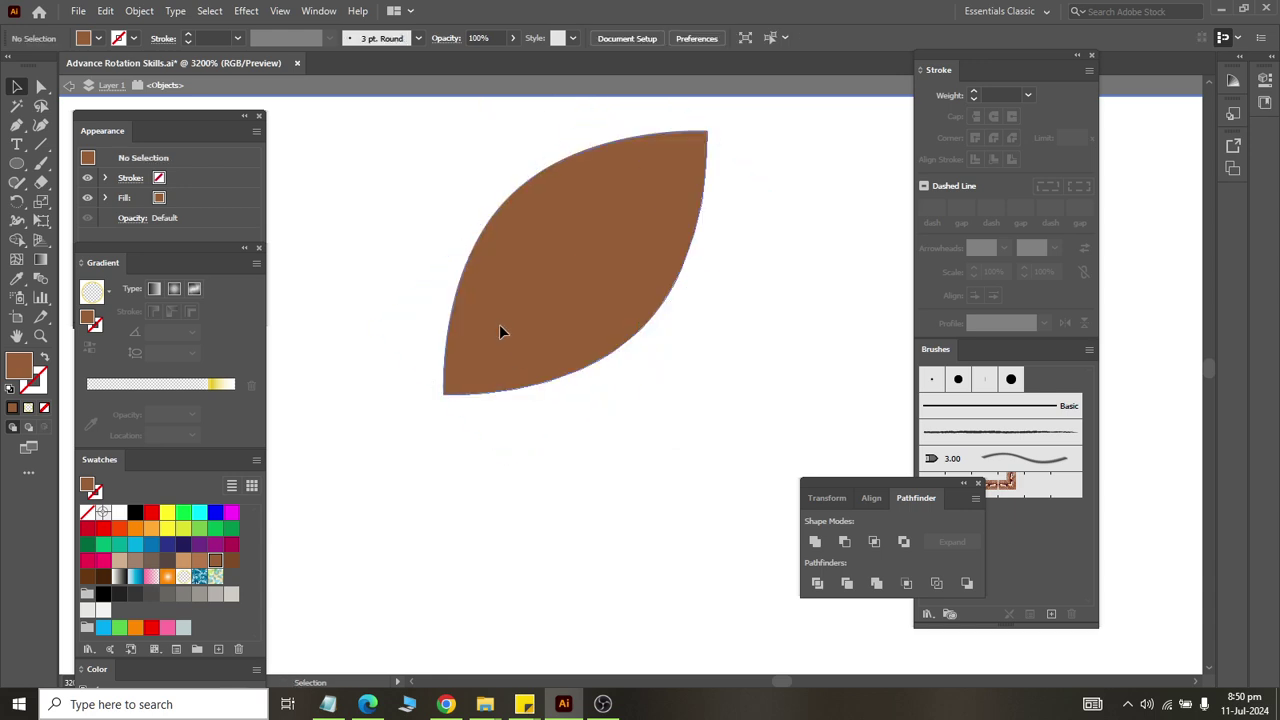
drag(499, 324, 592, 372)
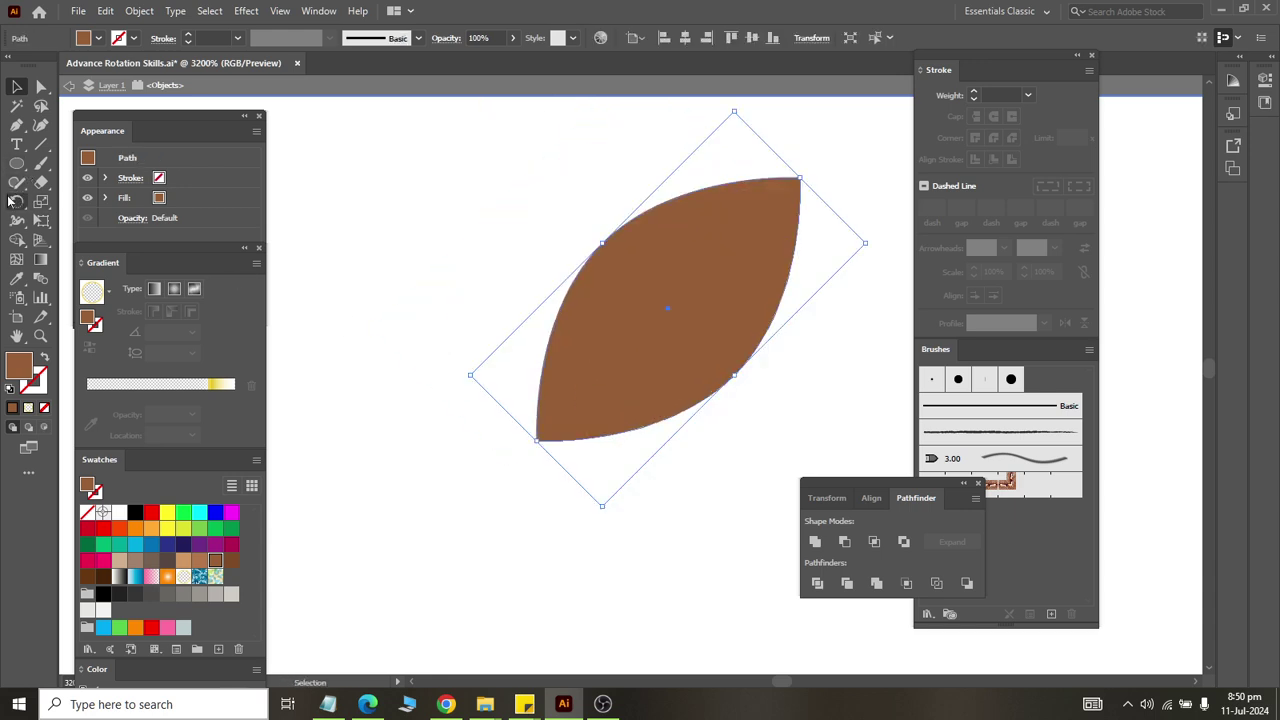
Make a mirrored copy of the leaf reflected about its bottom tip.
click(14, 201)
click(60, 221)
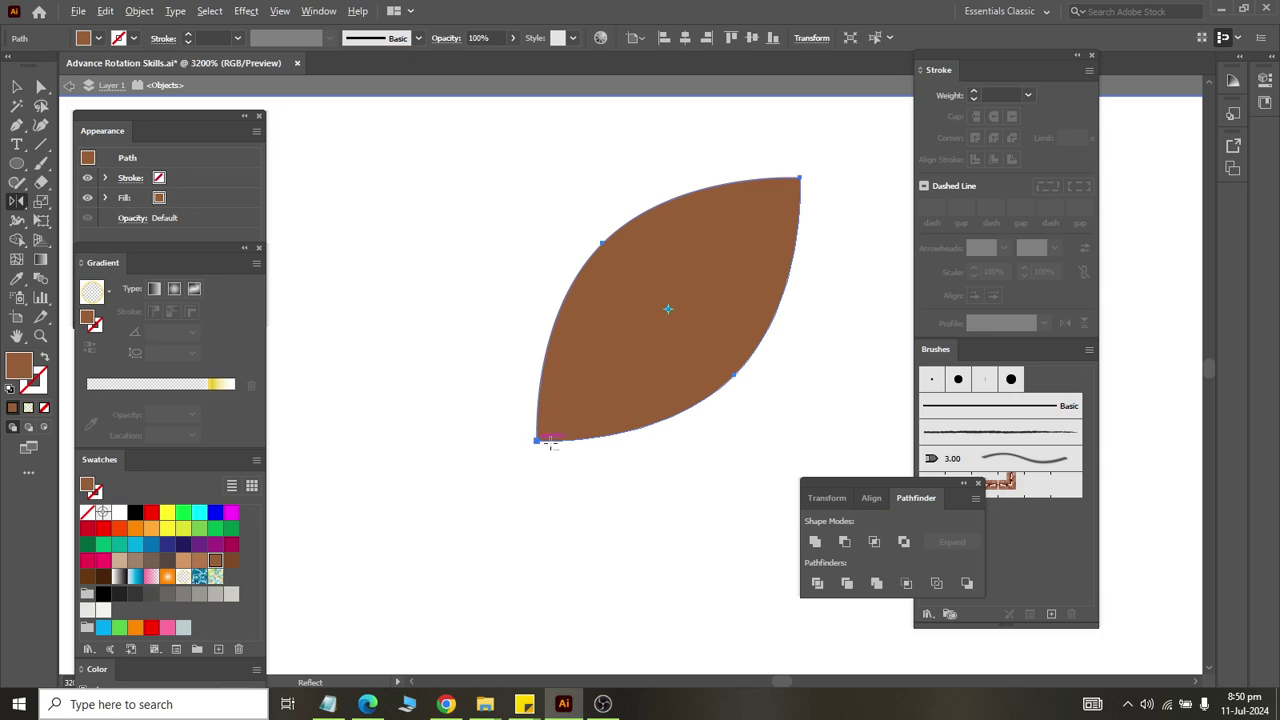
alt+click(536, 441)
click(768, 489)
key(v)
Group the two leaves into a V-shaped pair.
click(369, 289)
scroll(370, 292, down, 2)
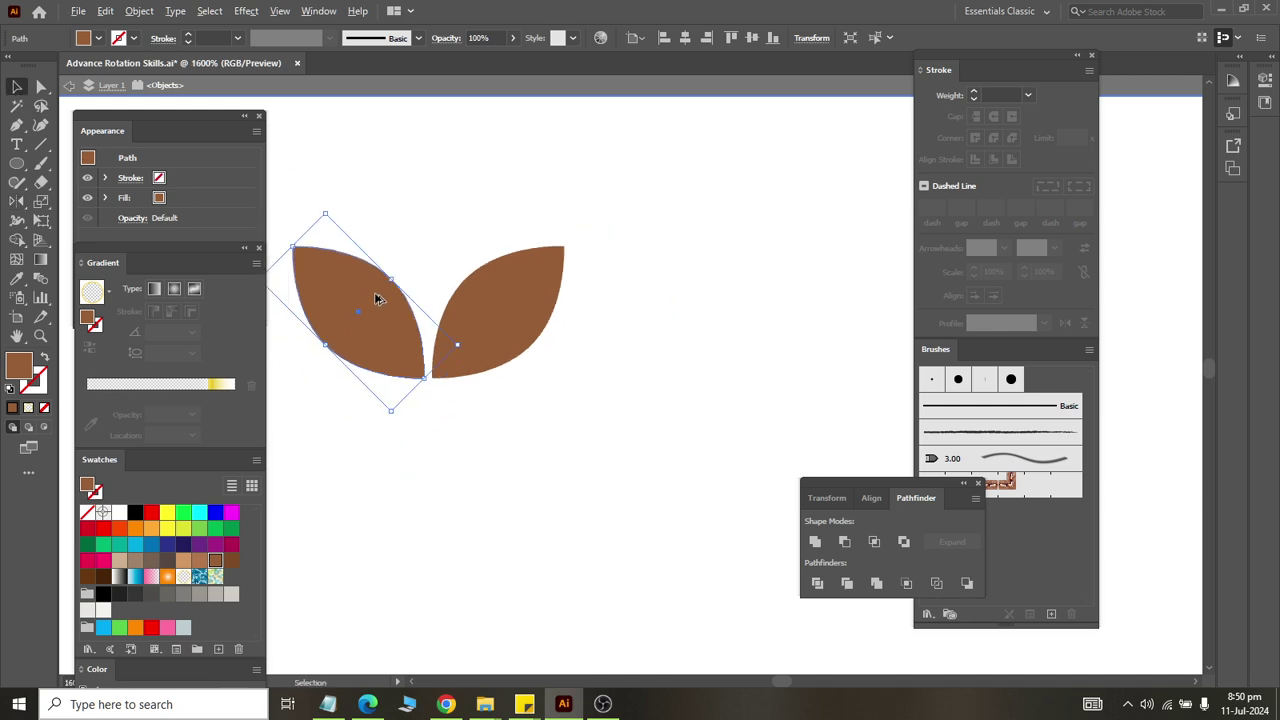
scroll(500, 449, left, 3)
drag(328, 187, 800, 470)
right_click(616, 363)
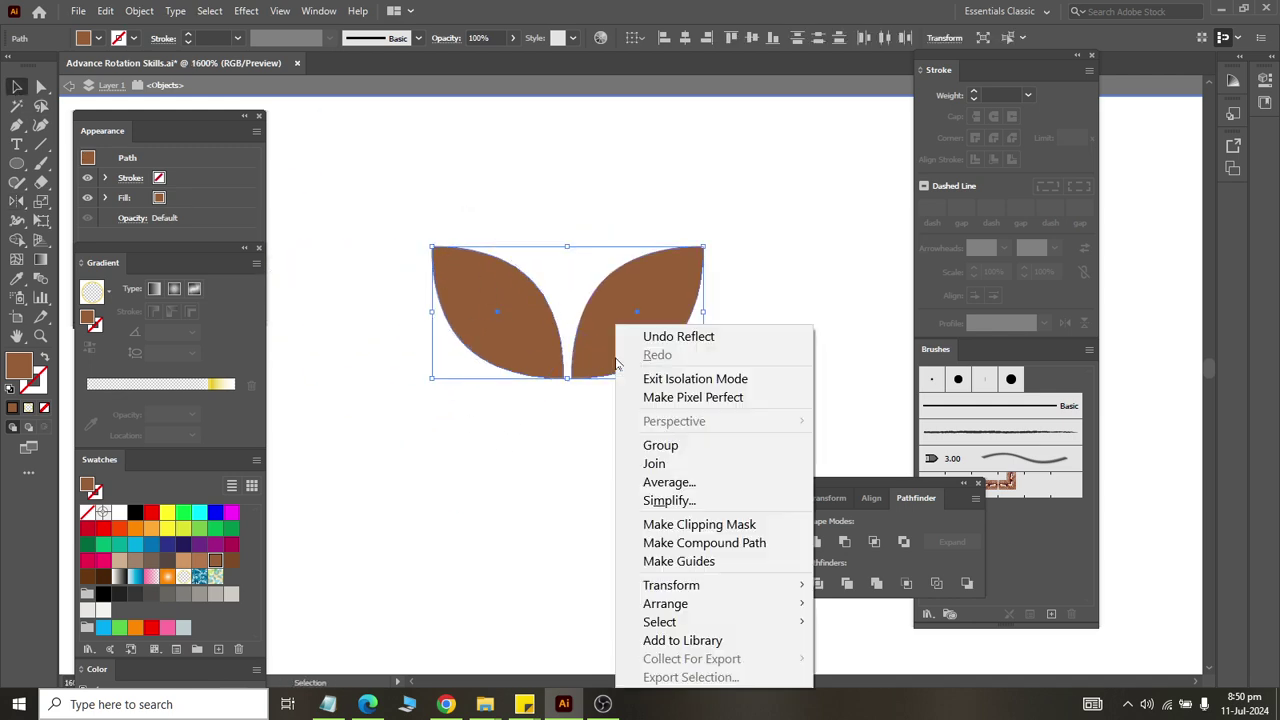
click(662, 445)
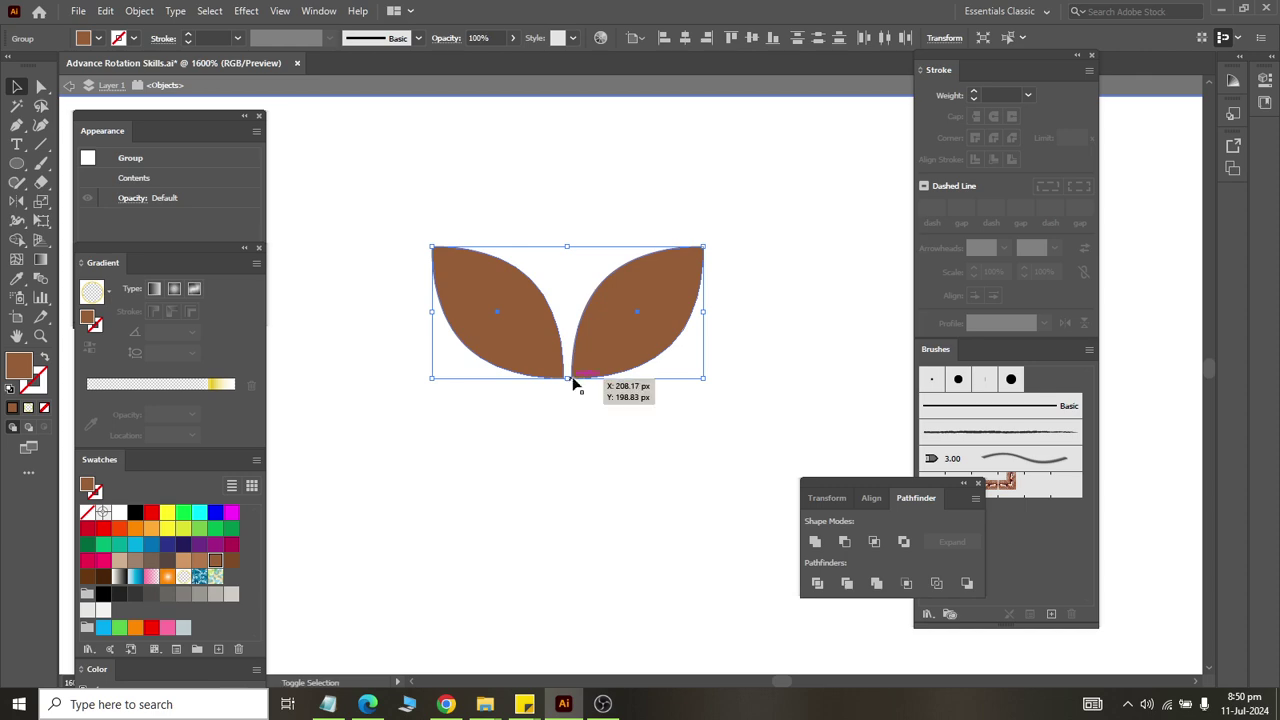
Shrink the leaf pair to about 7.89 × 3.83 px and move it lower.
drag(573, 383, 570, 313)
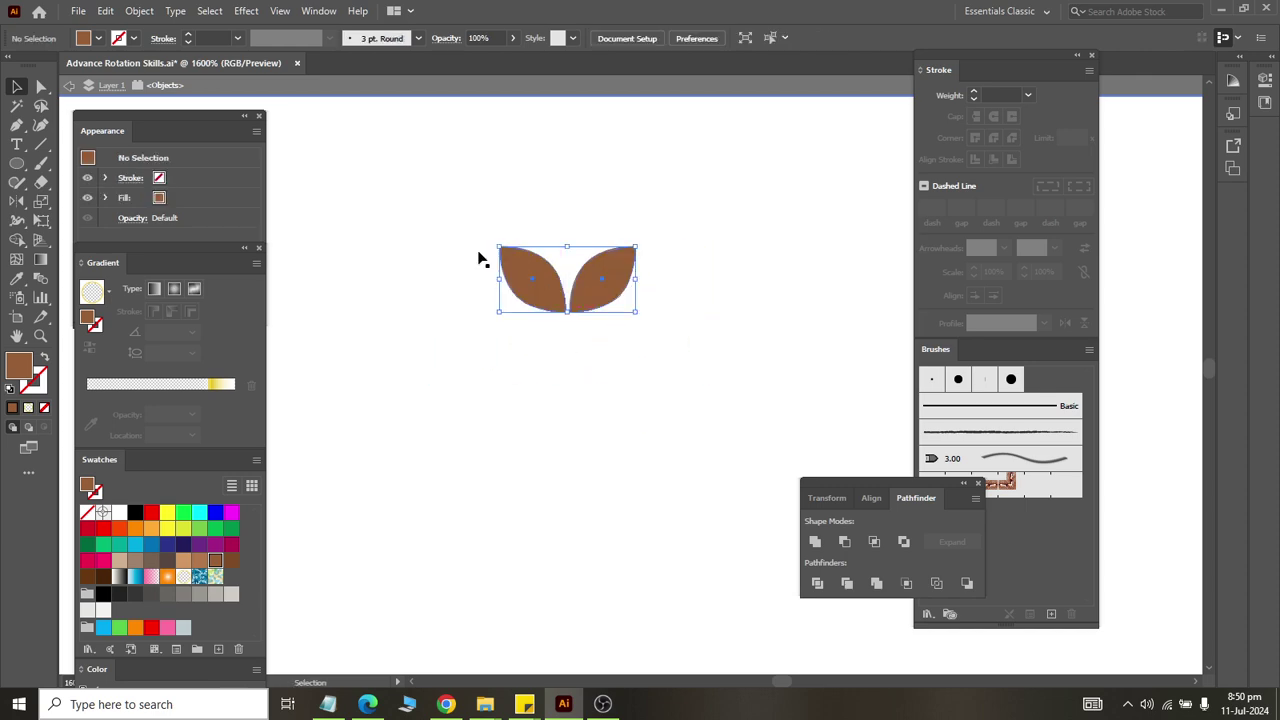
drag(423, 197, 723, 387)
mouse_move(591, 289)
mouse_down()
mouse_move(590, 585)
mouse_move(578, 447)
mouse_up()
alt+scroll(586, 443, down, 2)
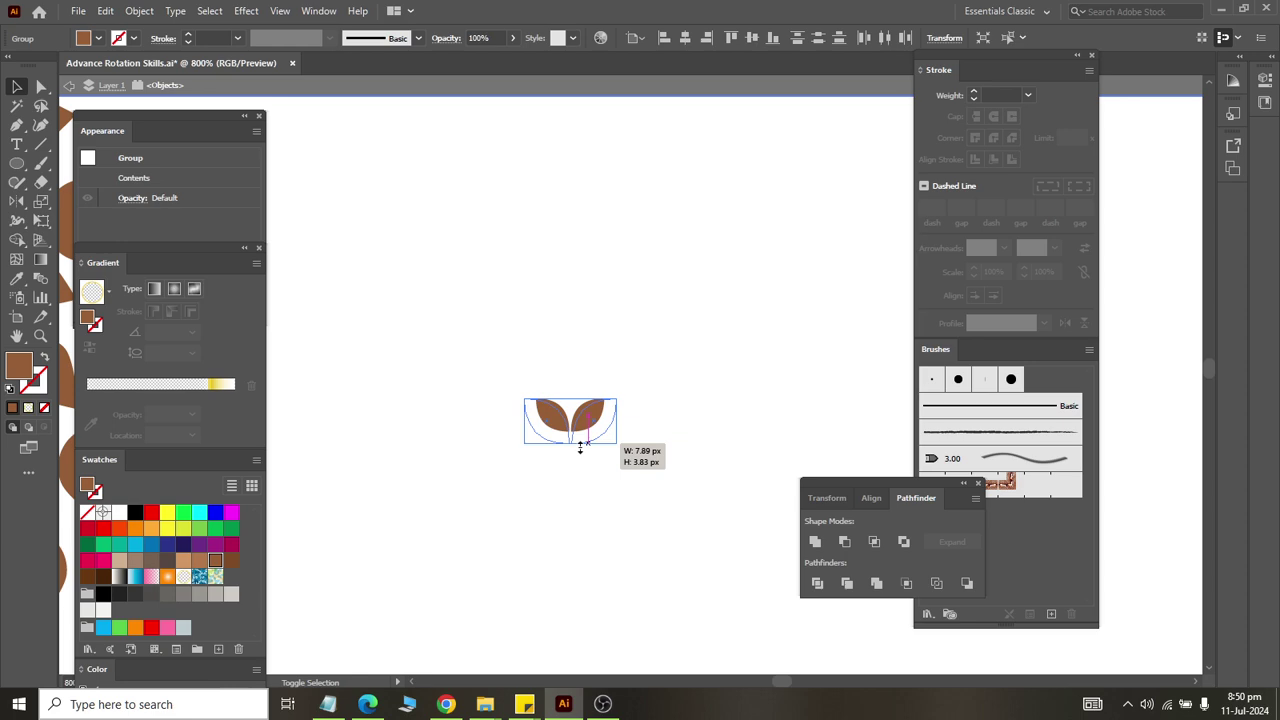
click(567, 450)
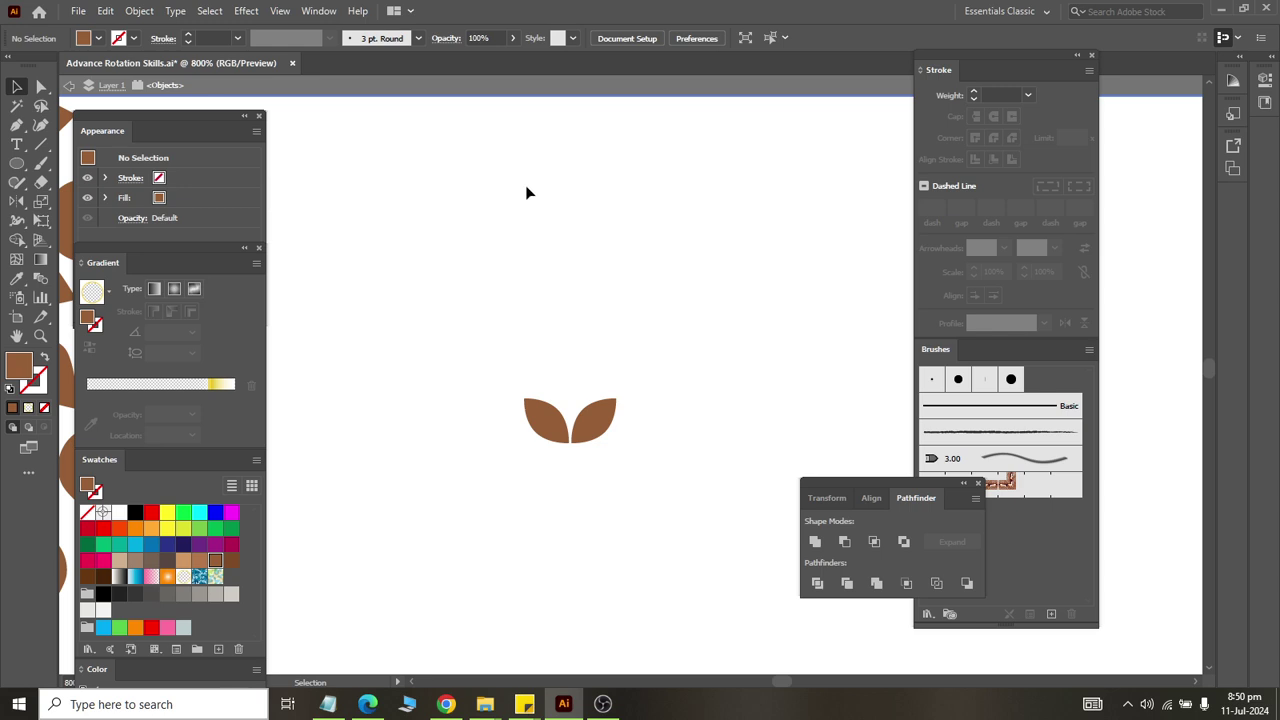
drag(487, 276, 697, 543)
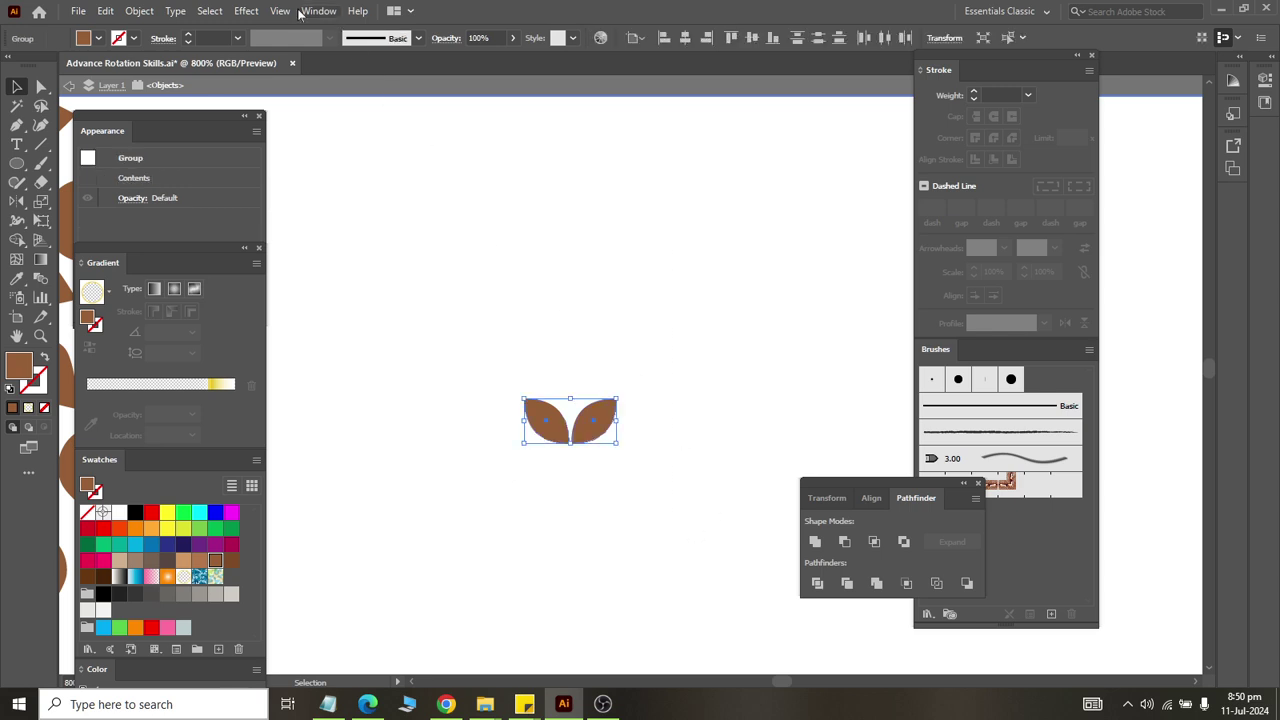
Add a Transform effect to the leaf pair with a -4 px vertical move.
click(246, 11)
mouse_move(314, 164)
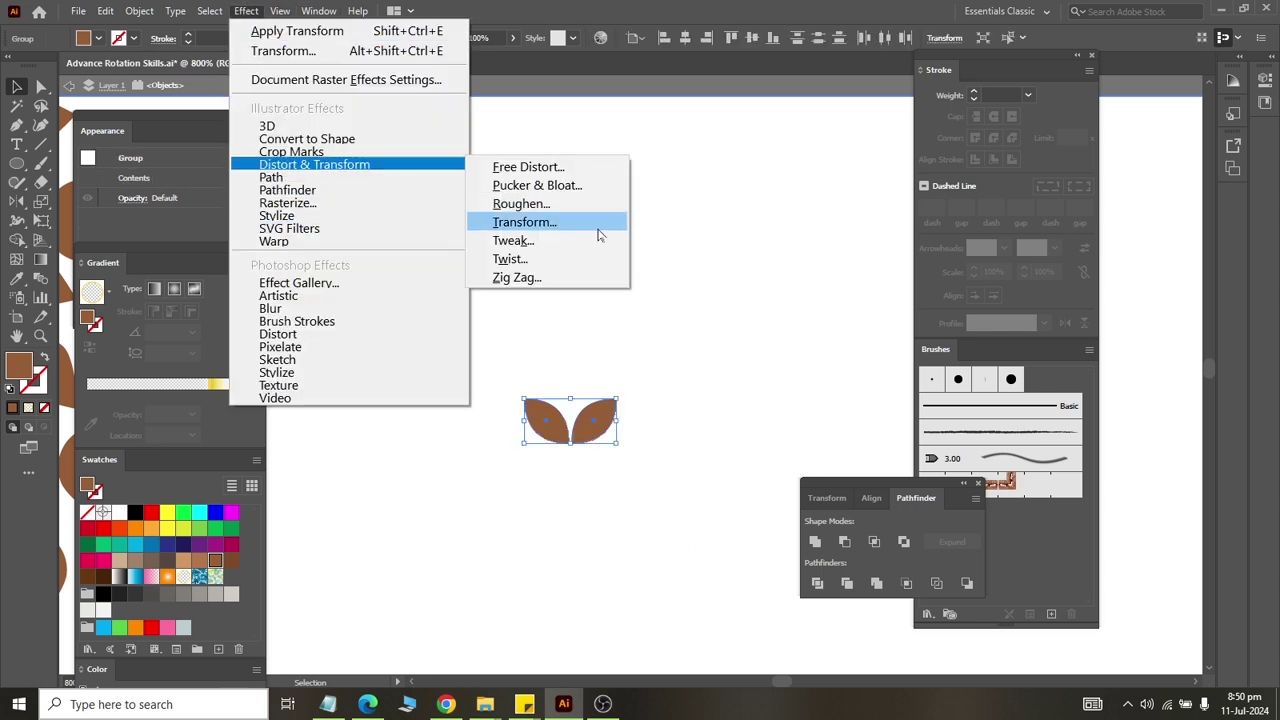
click(598, 230)
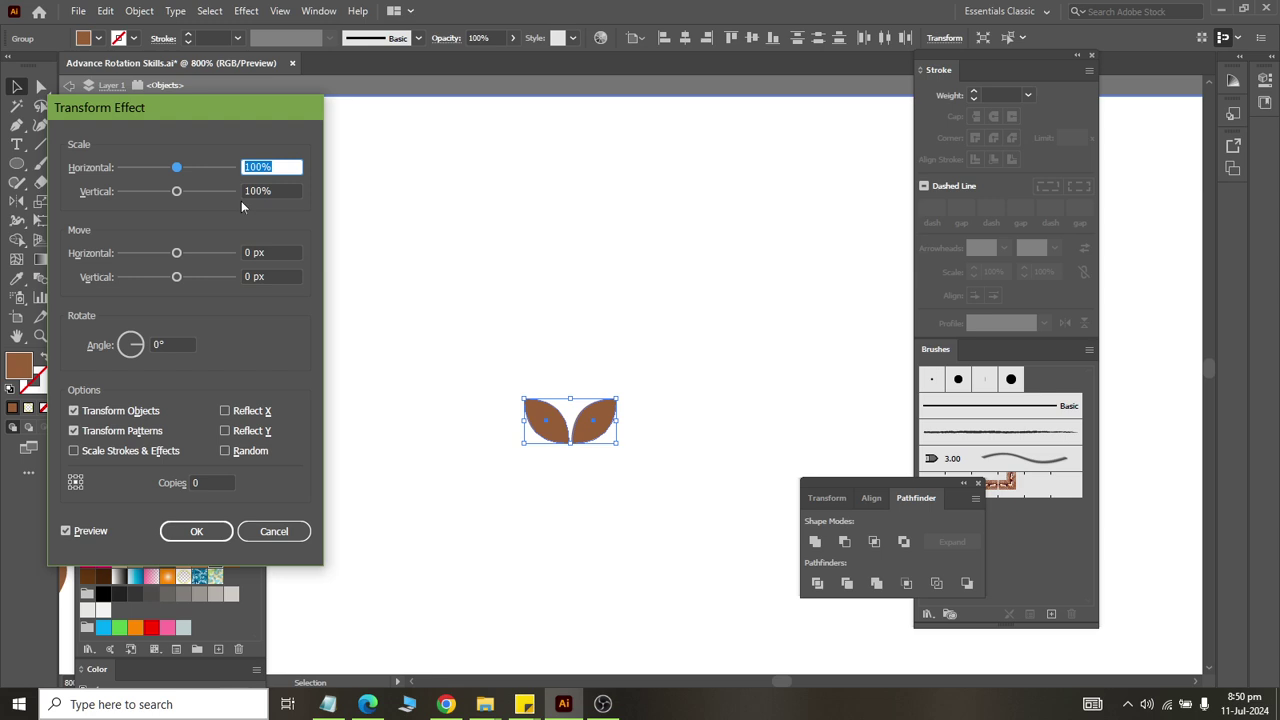
click(276, 276)
key(Down)
key(Down)
key(Down)
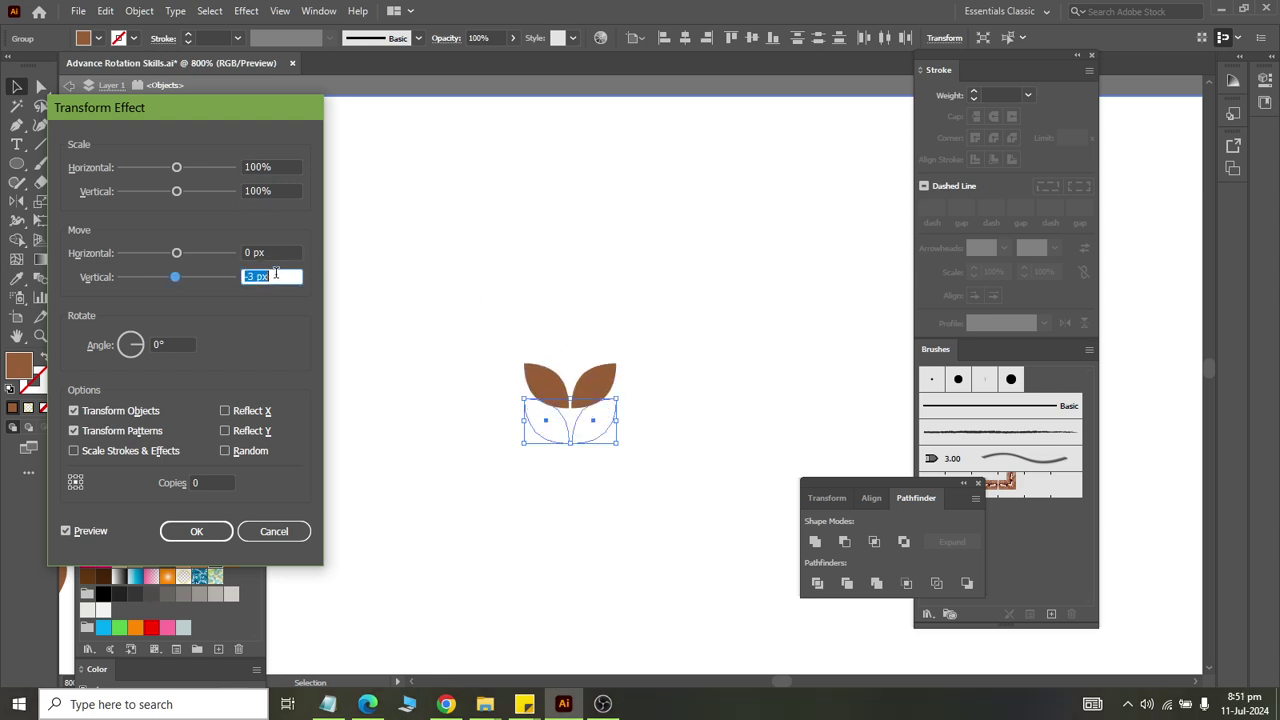
key(Down)
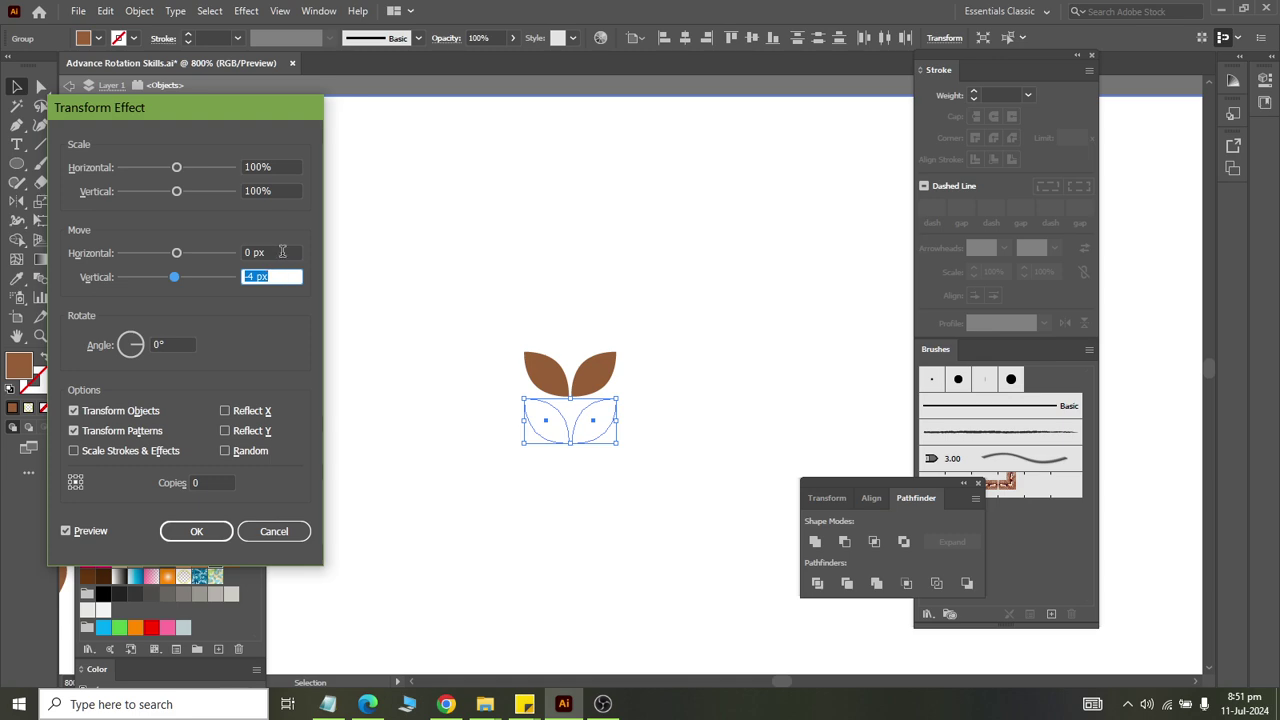
Set the Transform scale to 90% horizontally and vertically.
click(282, 166)
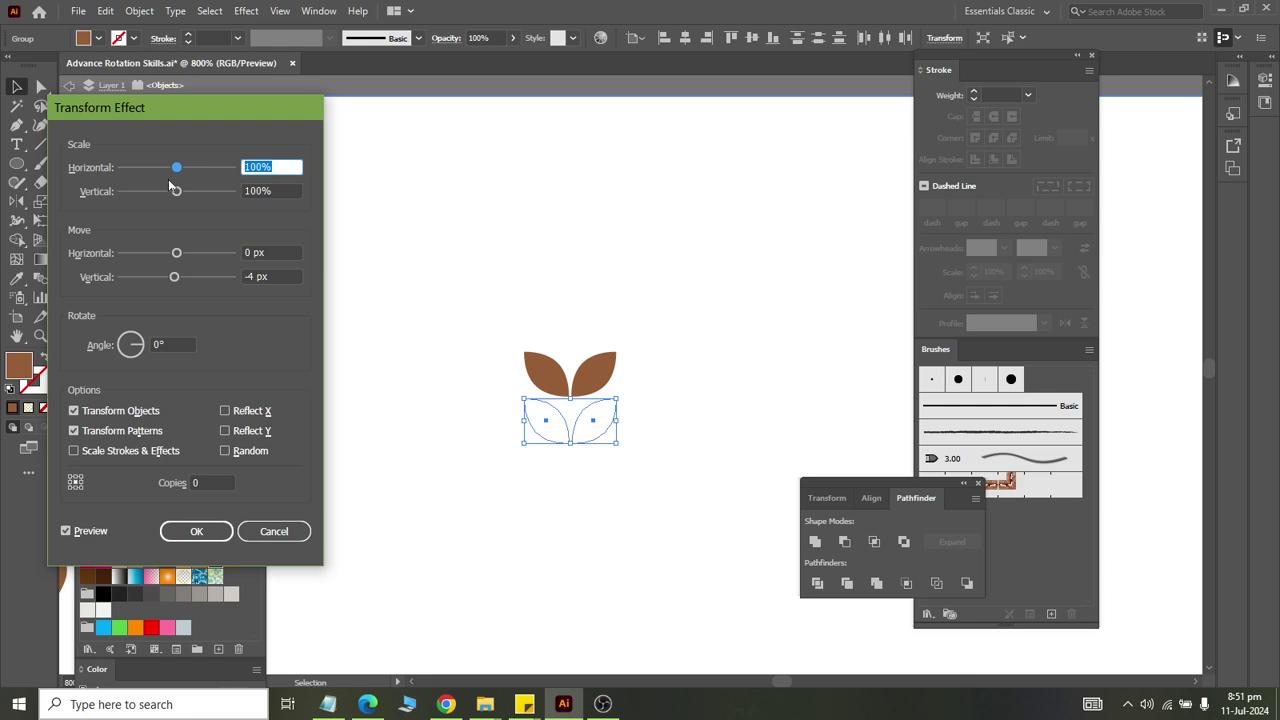
text(90)
key(Tab)
text(90)
key(Tab)
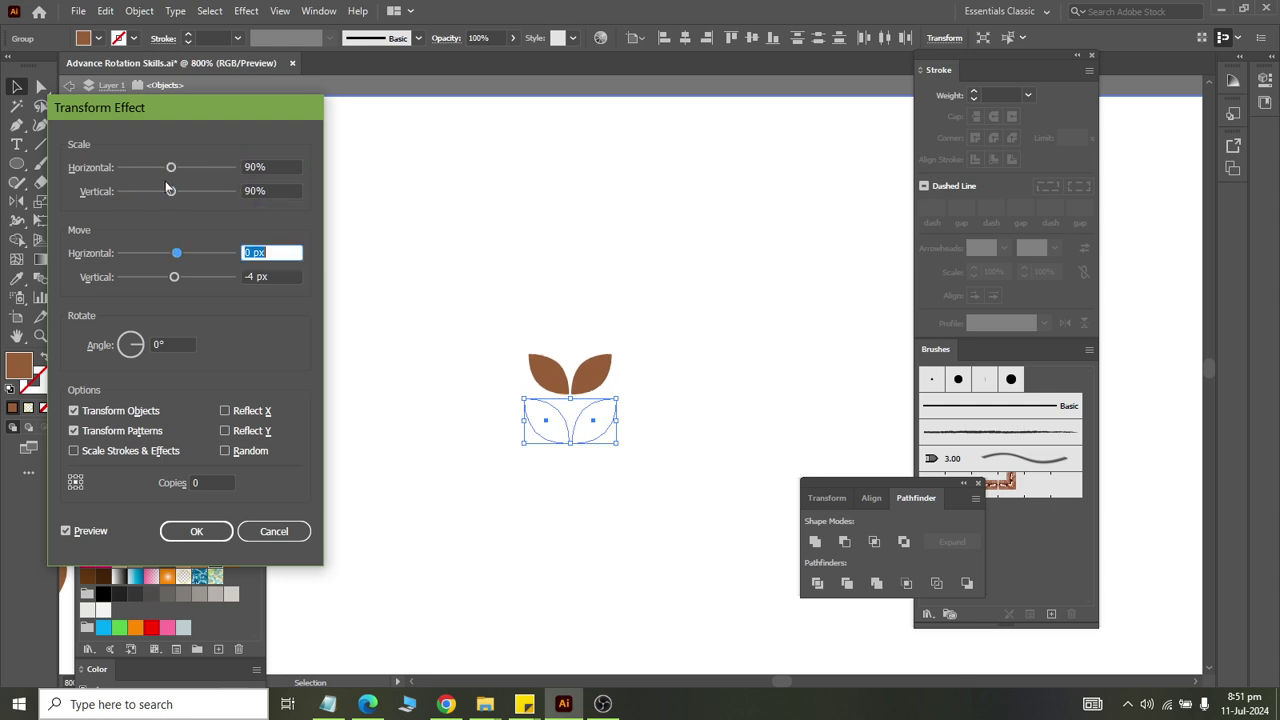
Change the vertical move to -3 px and raise the number of copies.
click(273, 275)
key(Down)
key(Up)
key(Up)
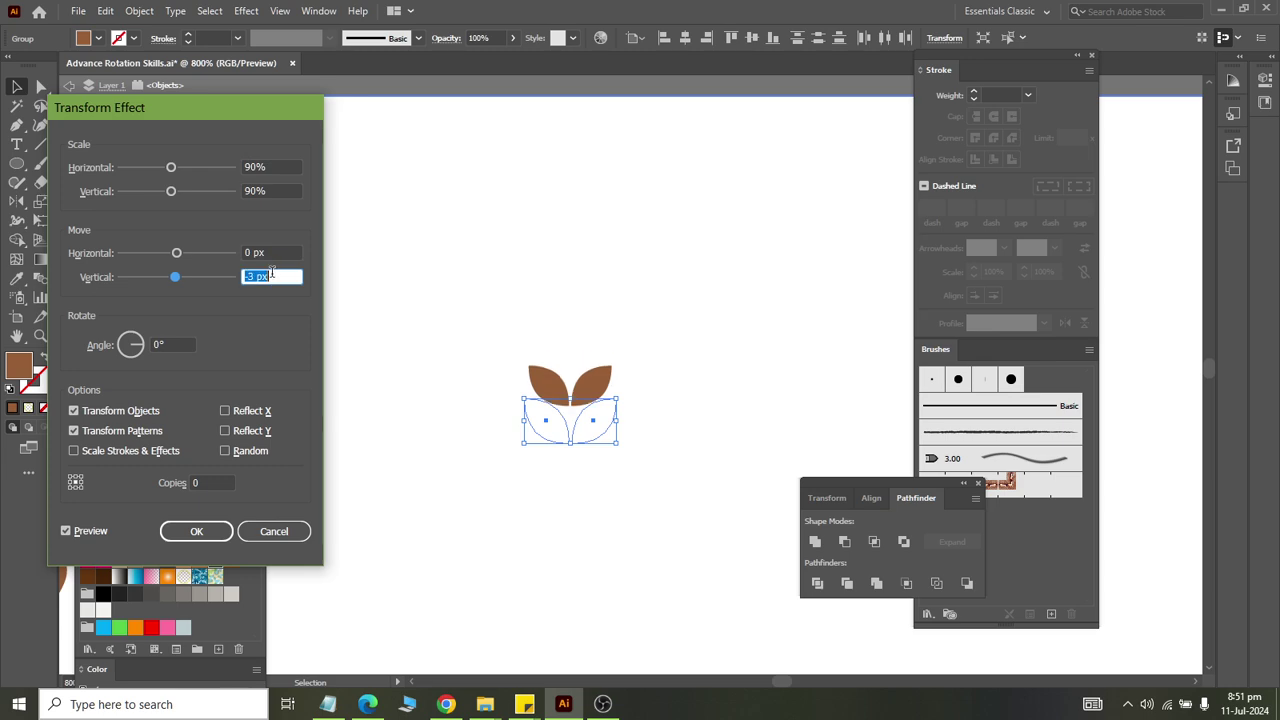
click(190, 347)
click(212, 482)
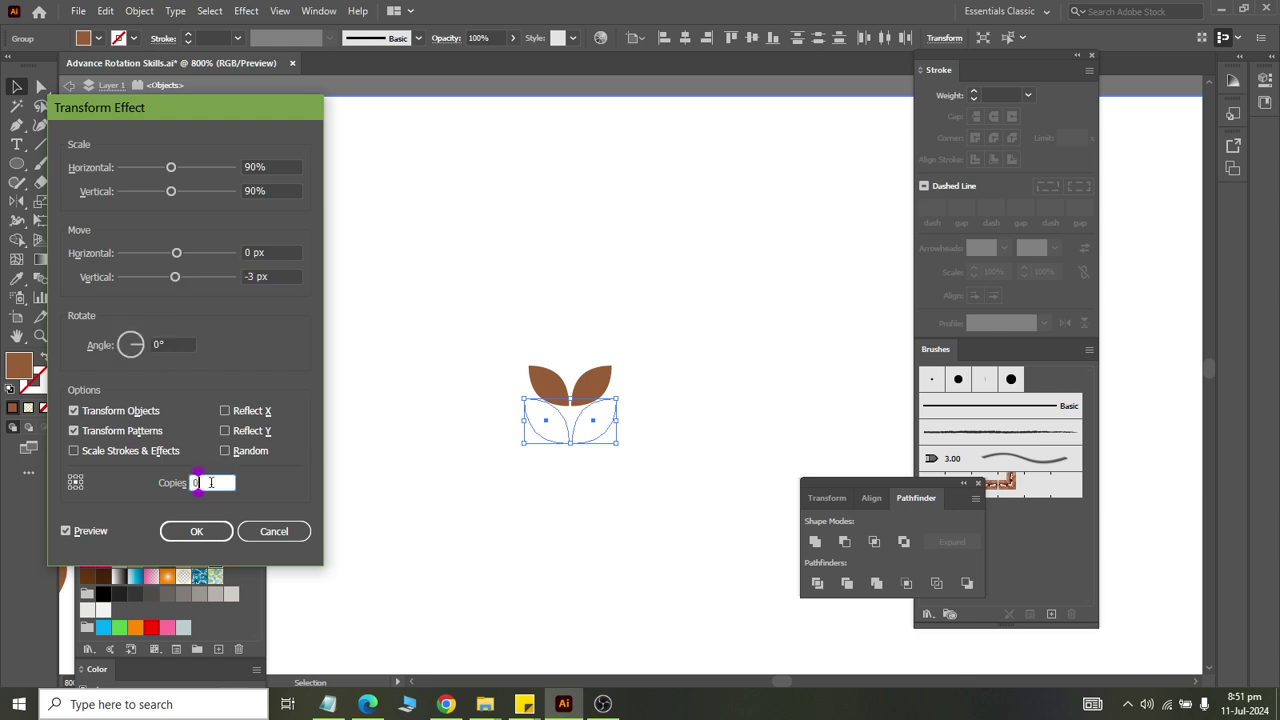
key(Up)
key(Up)
key(Up)
key(Up)
key(Up)
key(Up)
key(Up)
key(Up)
key(Up)
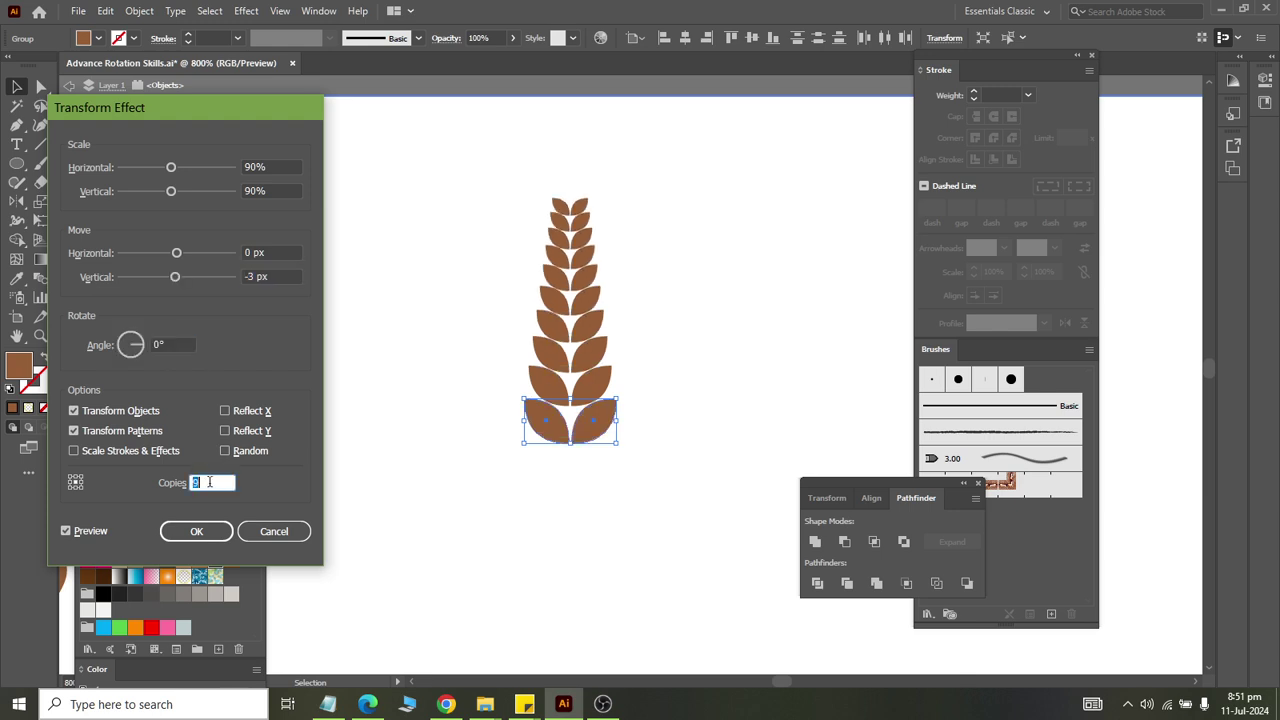
click(276, 279)
Set the vertical move to -4 px, add copies, and try rotation angles up to -8°.
key(Down)
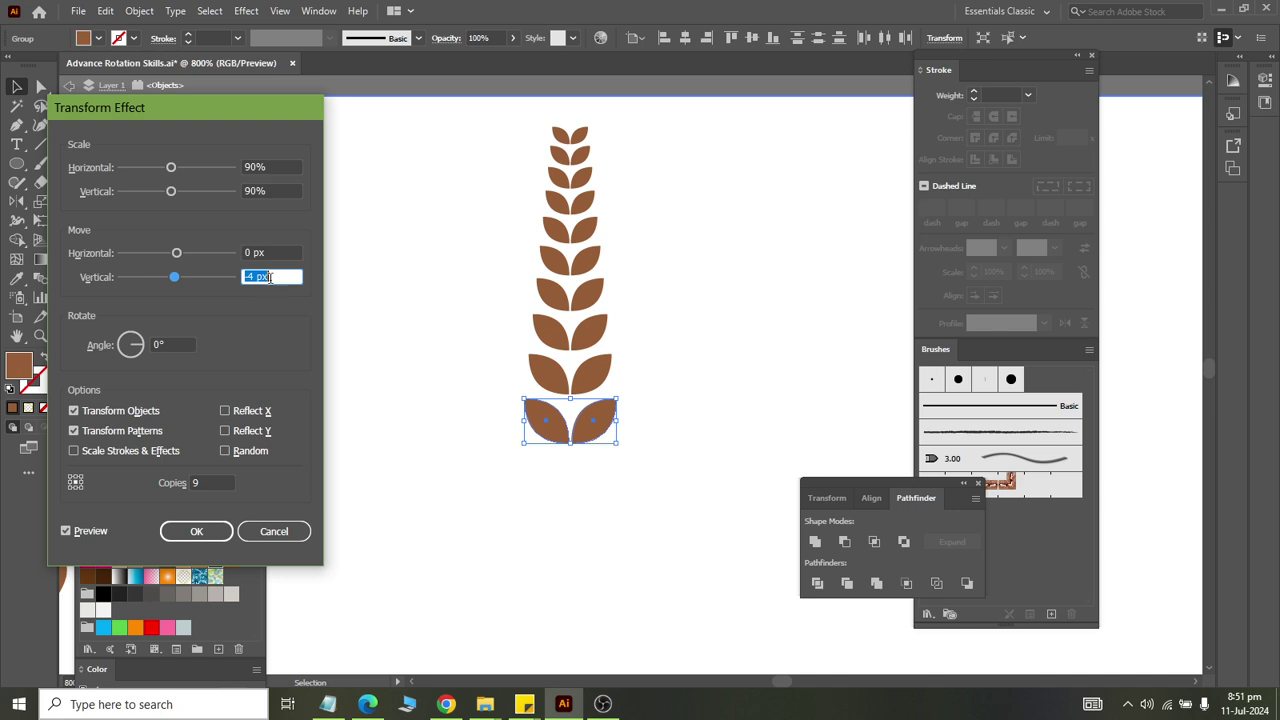
click(218, 483)
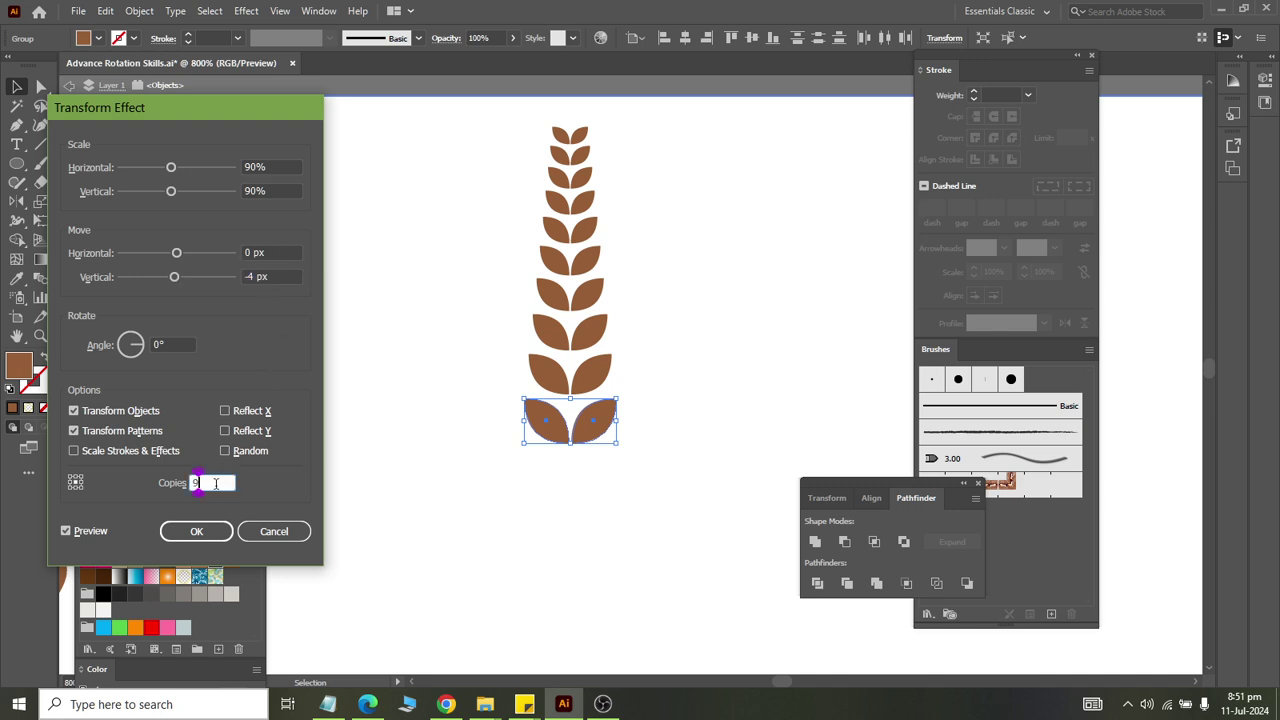
key(Up)
key(Up)
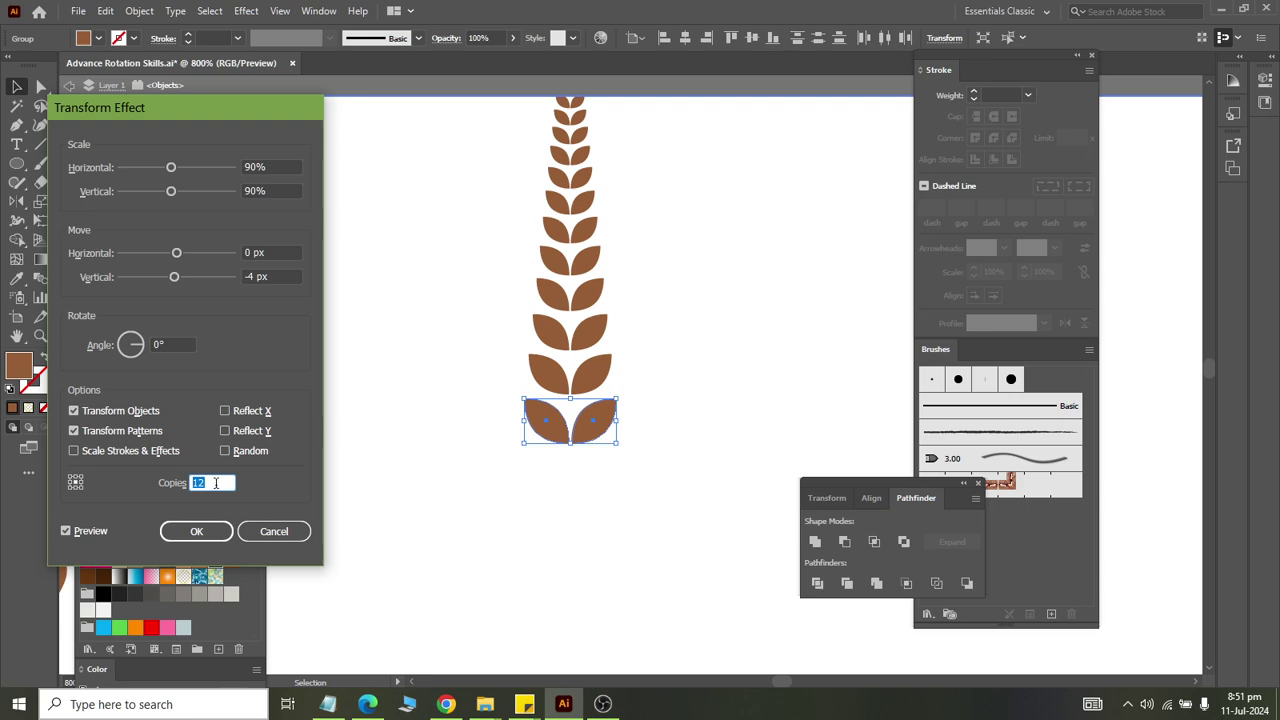
click(184, 343)
key(Up)
key(Up)
key(Up)
key(Up)
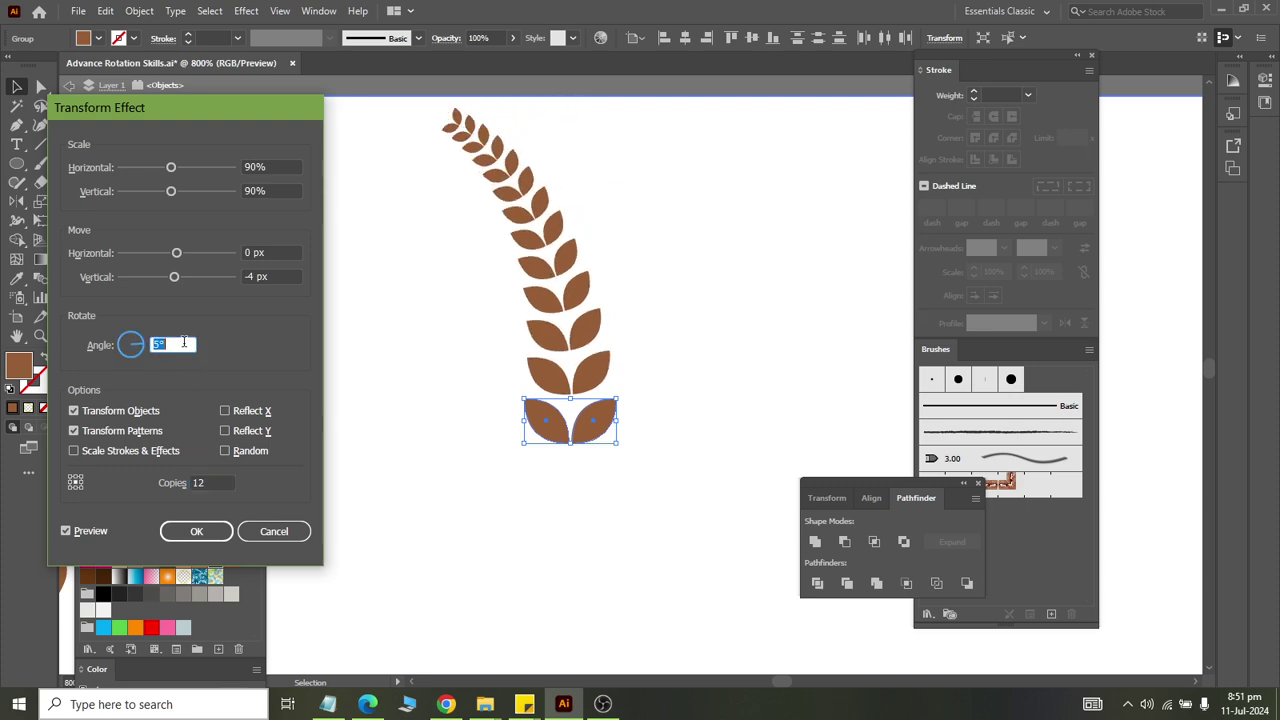
key(Up)
key(Up)
key(Up)
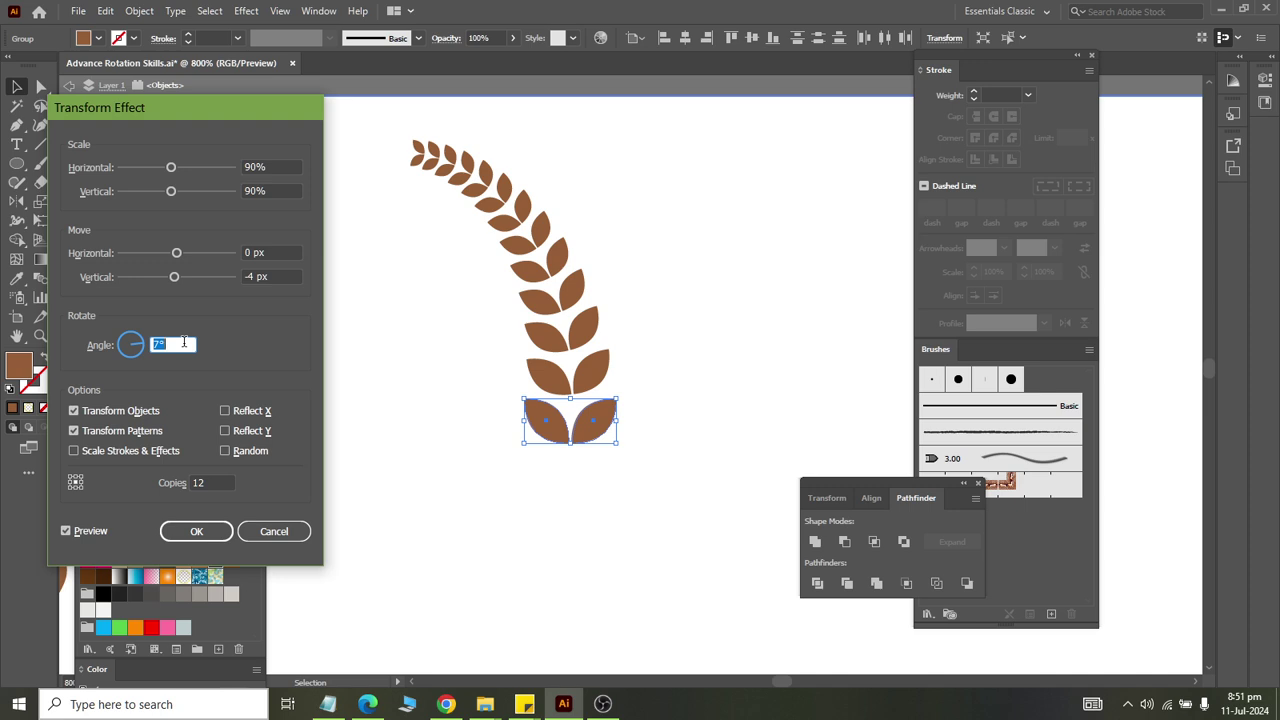
key(Down)
key(Down)
key(Down)
key(Down)
key(Down)
key(Down)
key(Down)
key(Down)
key(Down)
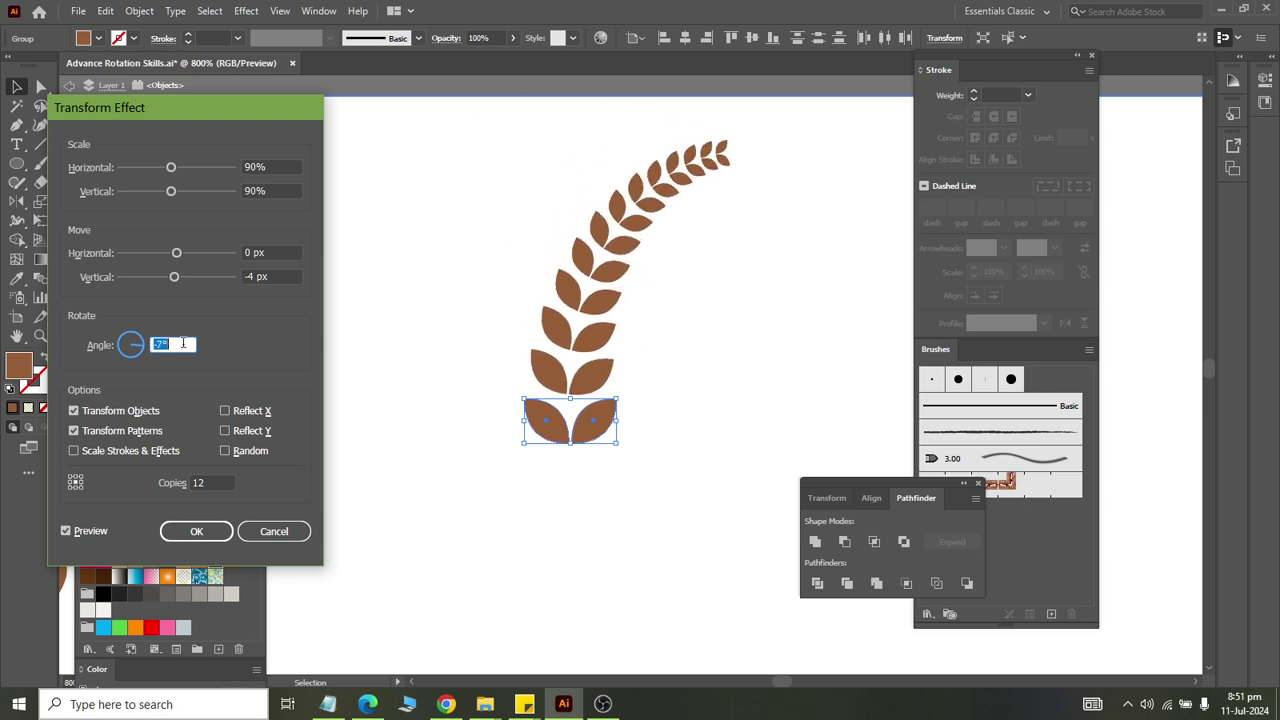
key(Down)
key(Down)
key(Down)
Raise the copy count to 58, testing -5 px before keeping -4 px vertical move.
click(211, 481)
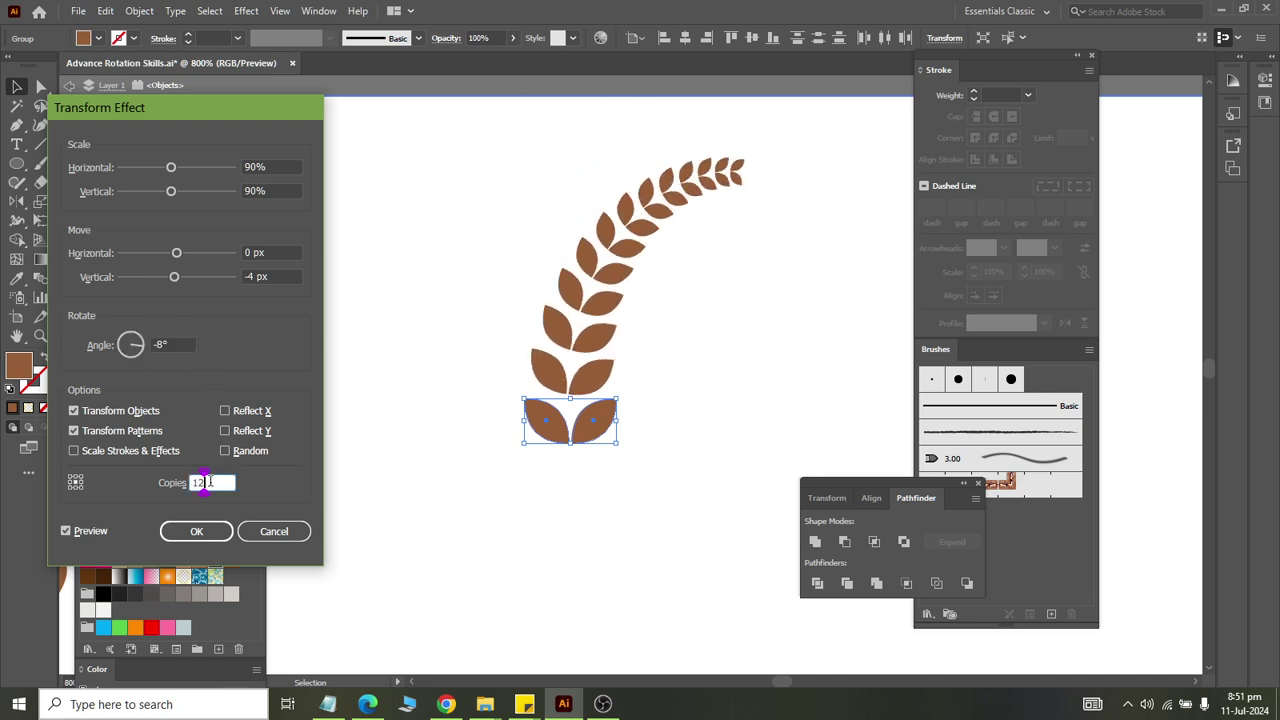
key(Up)
key(Up)
key(Up)
key(Up)
key(Up)
key(Up)
key(Up)
key(Up)
key(Up)
key(Up)
key(Up)
key(Up)
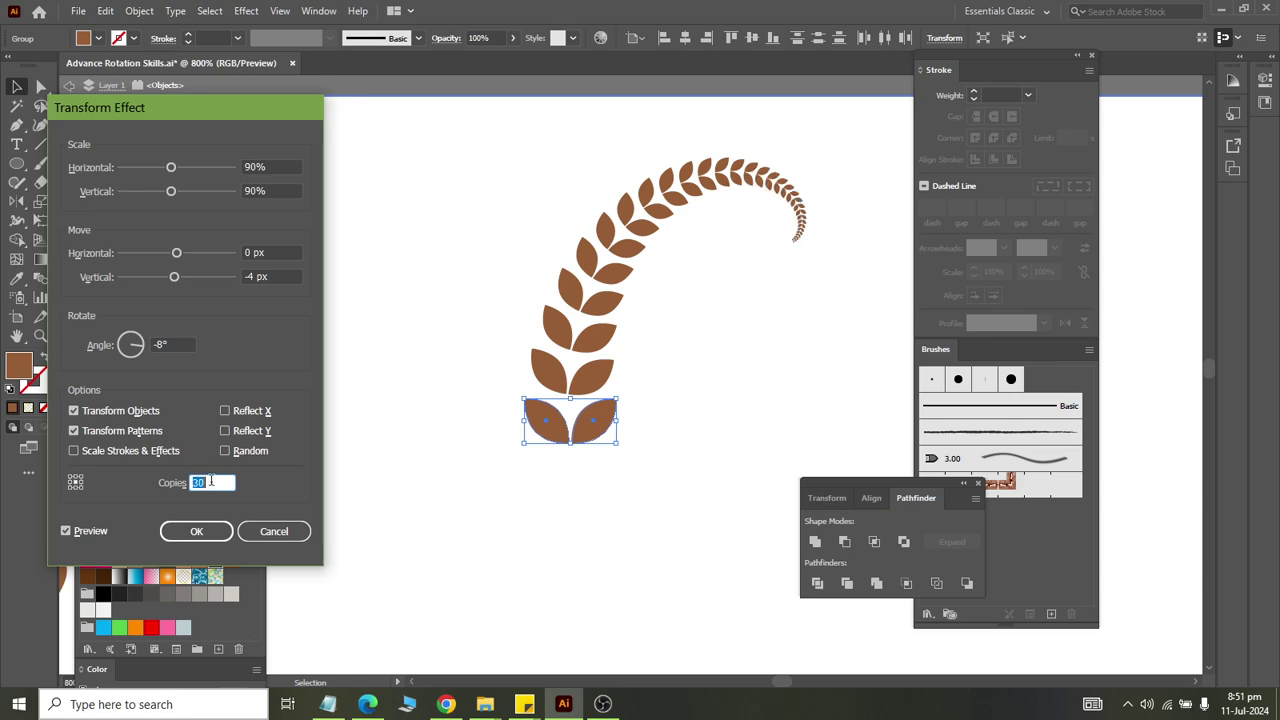
key(Up)
key(Up)
key(Up)
click(285, 279)
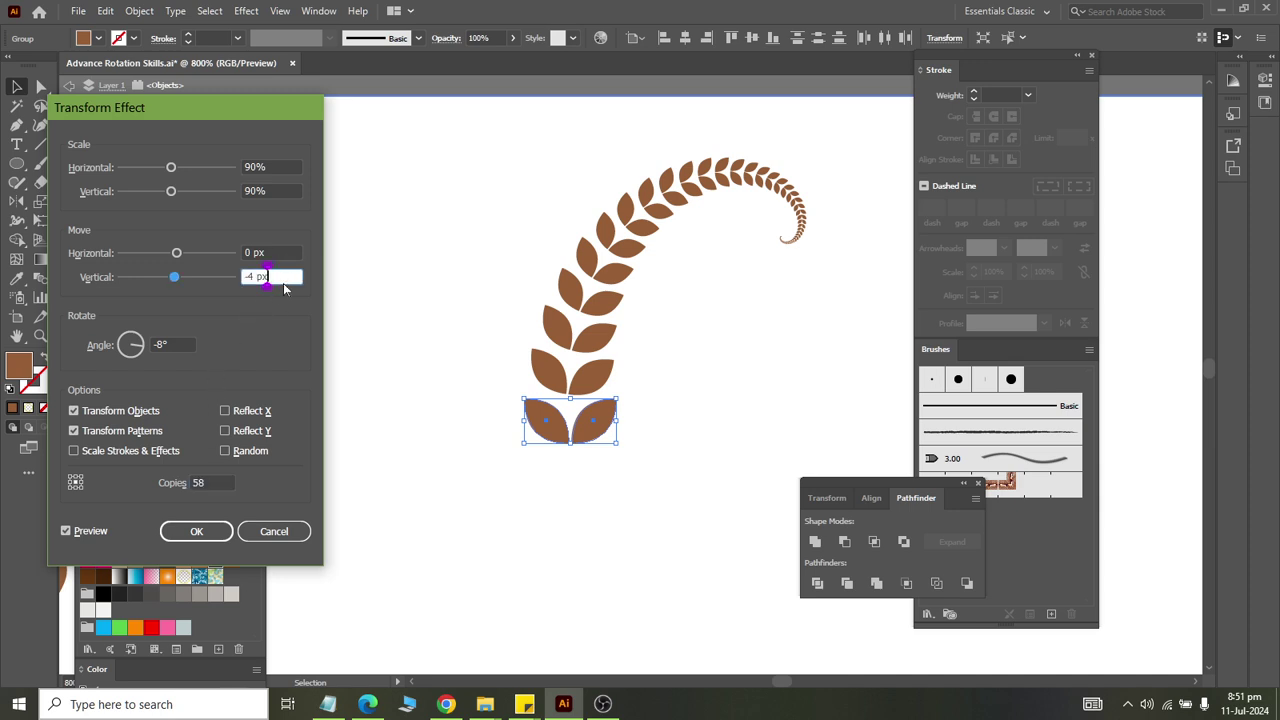
key(Down)
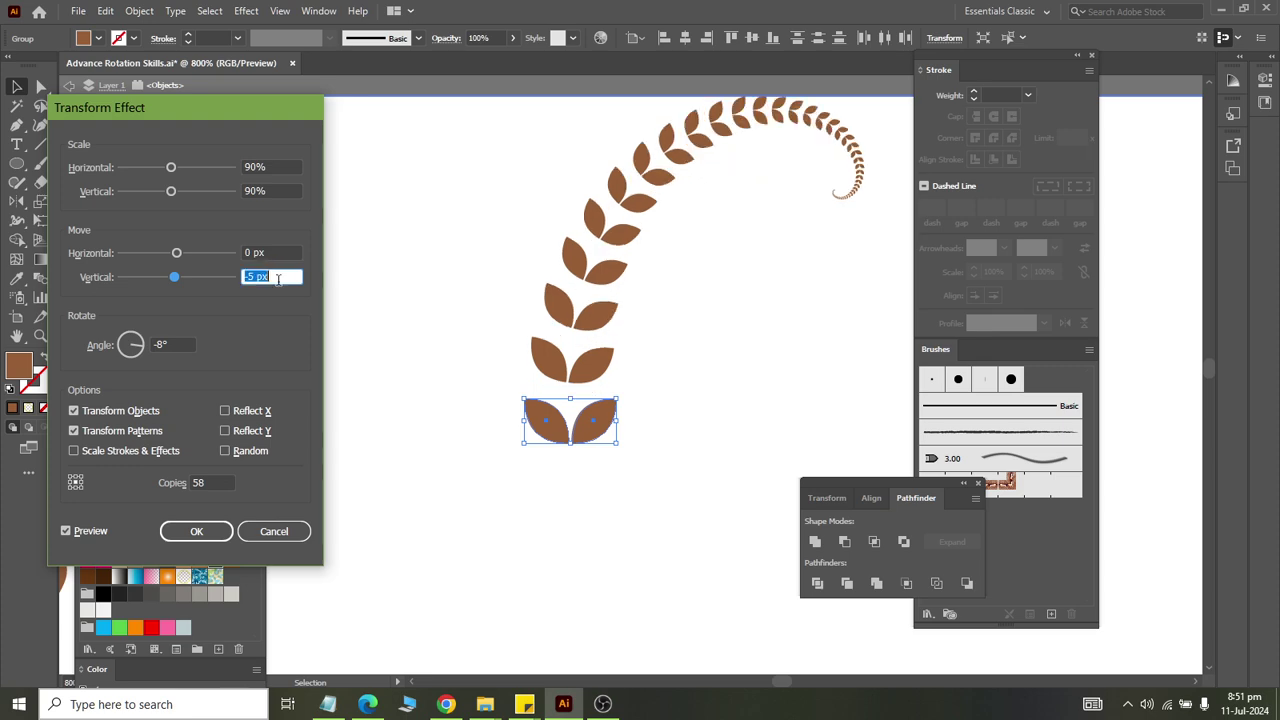
key(Up)
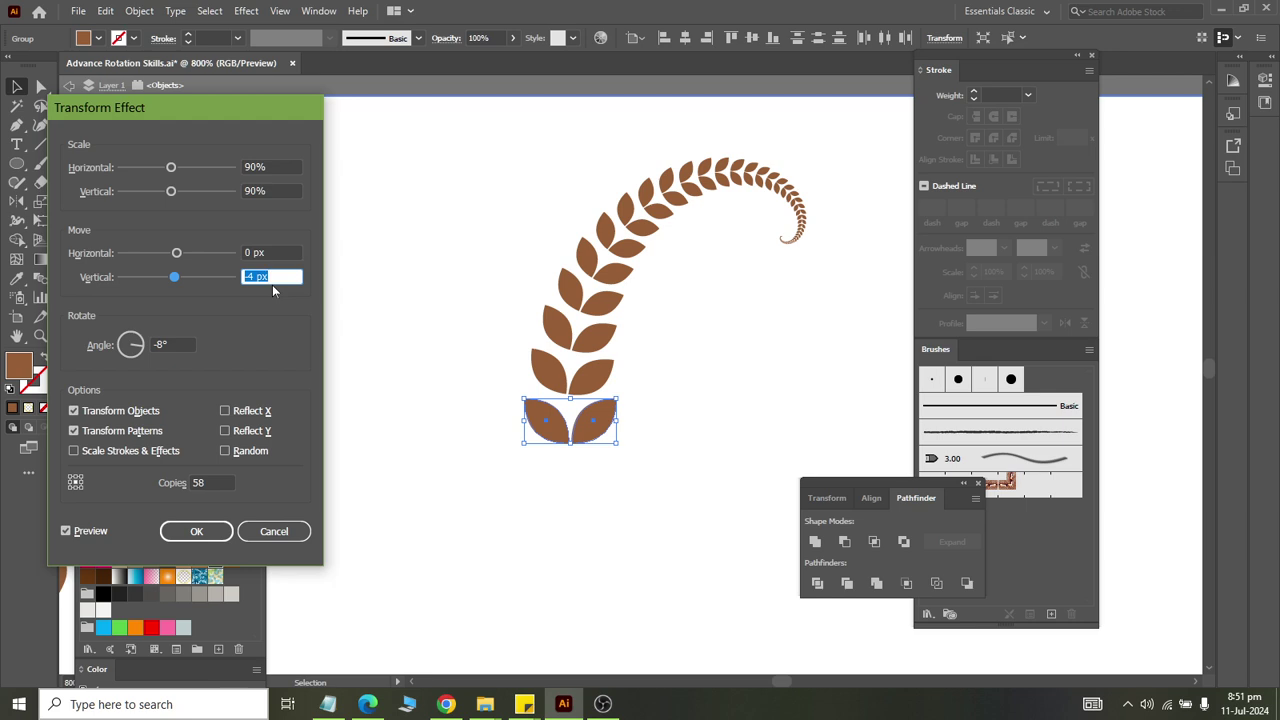
Experiment with tighter negative rotation angles, easing back to -11°.
click(180, 344)
key(Down)
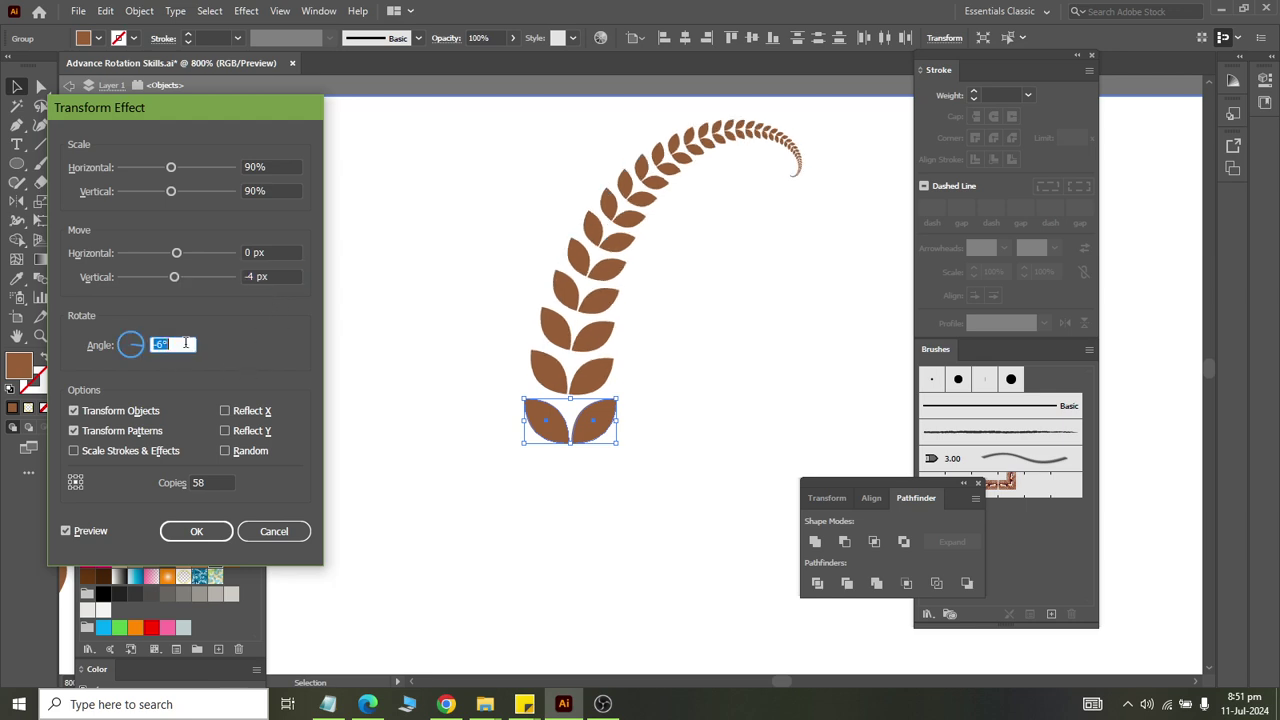
key(Down)
key(Down)
key(Down)
key(Down)
key(Down)
key(Down)
key(Down)
key(Down)
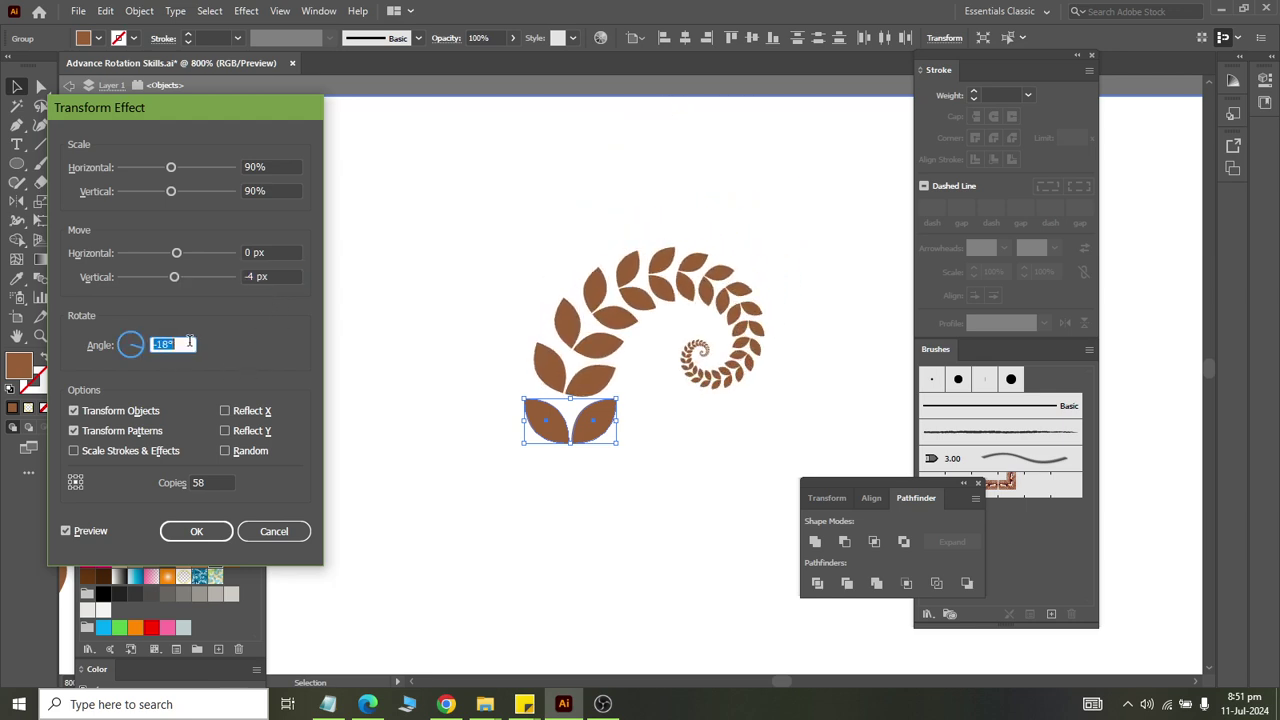
key(Down)
key(Down)
key(Down)
key(Down)
key(Down)
key(Up)
key(Up)
key(Up)
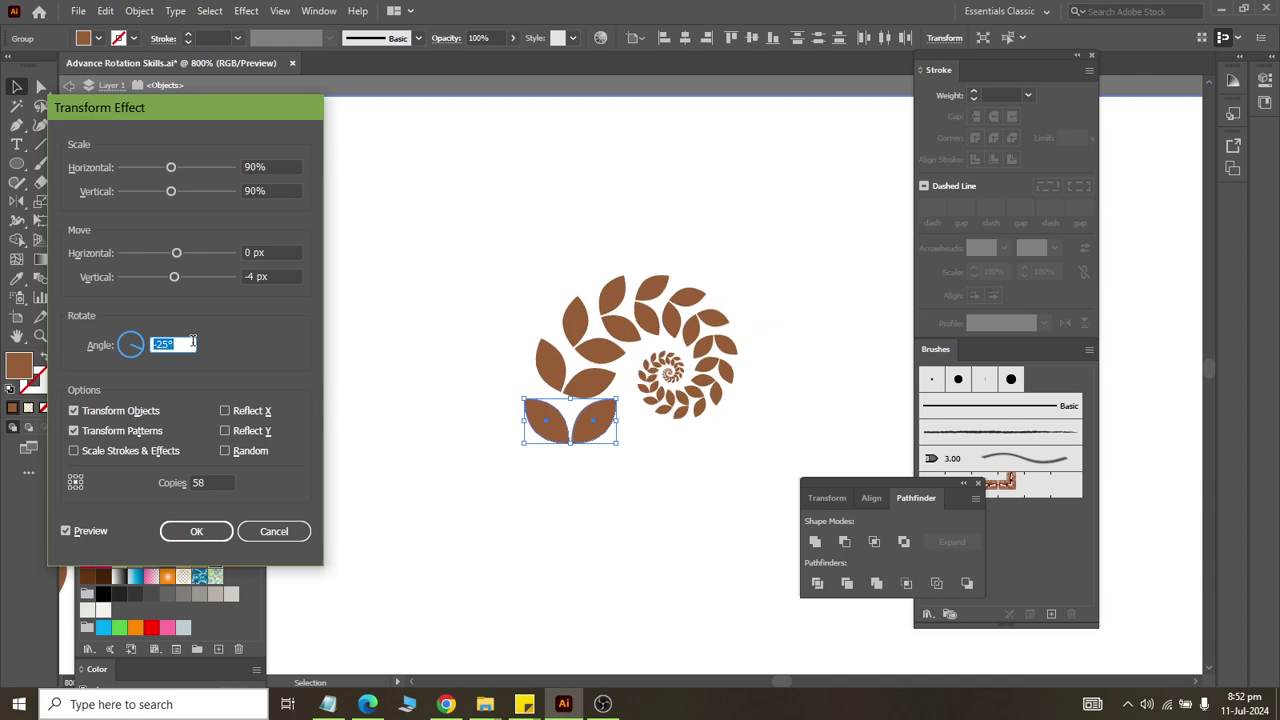
key(Up)
key(Up)
key(Up)
key(Up)
key(Up)
key(Up)
key(Up)
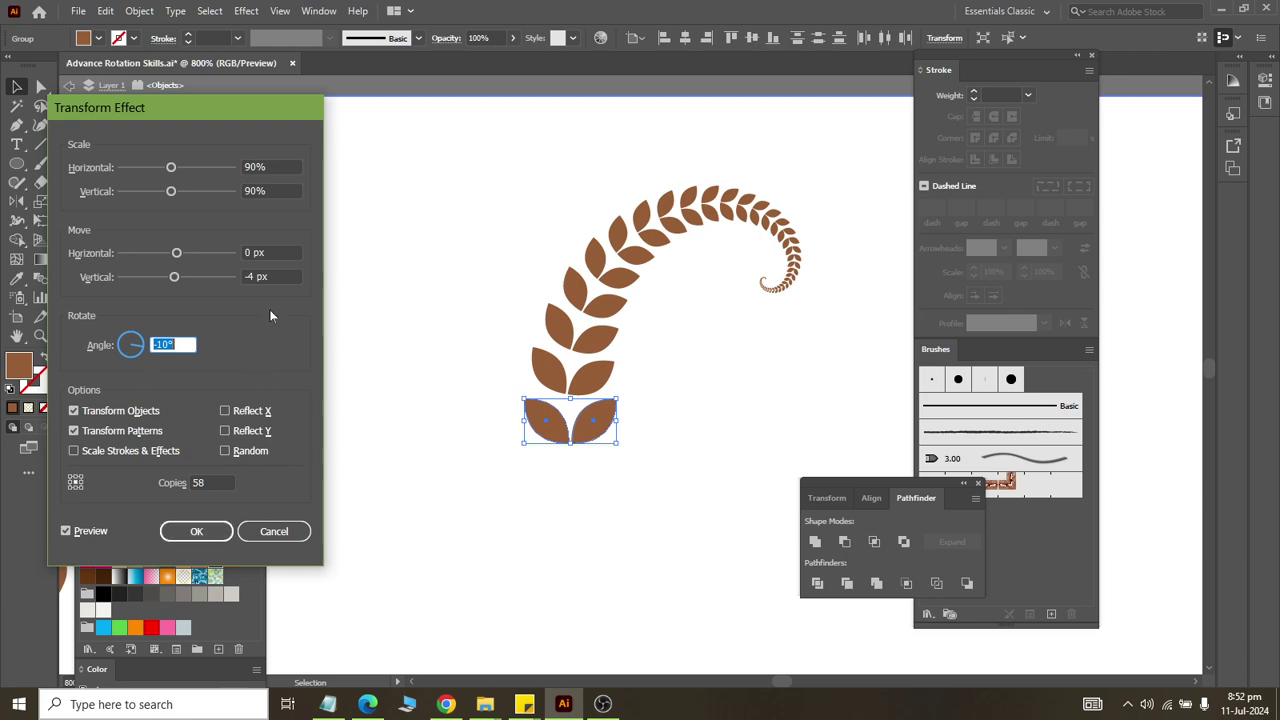
scroll(181, 346, up, 9)
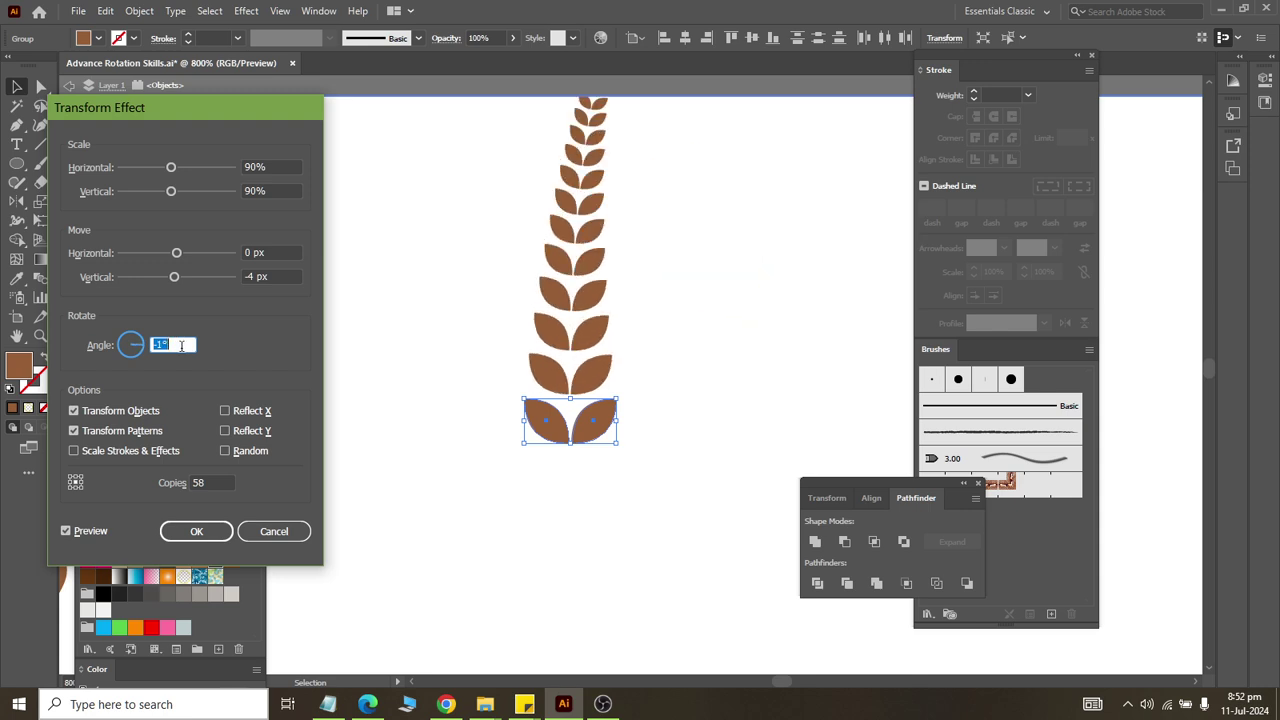
Set the Transform scale to 110% horizontally and vertically.
scroll(181, 346, up, 3)
scroll(181, 346, down, 1)
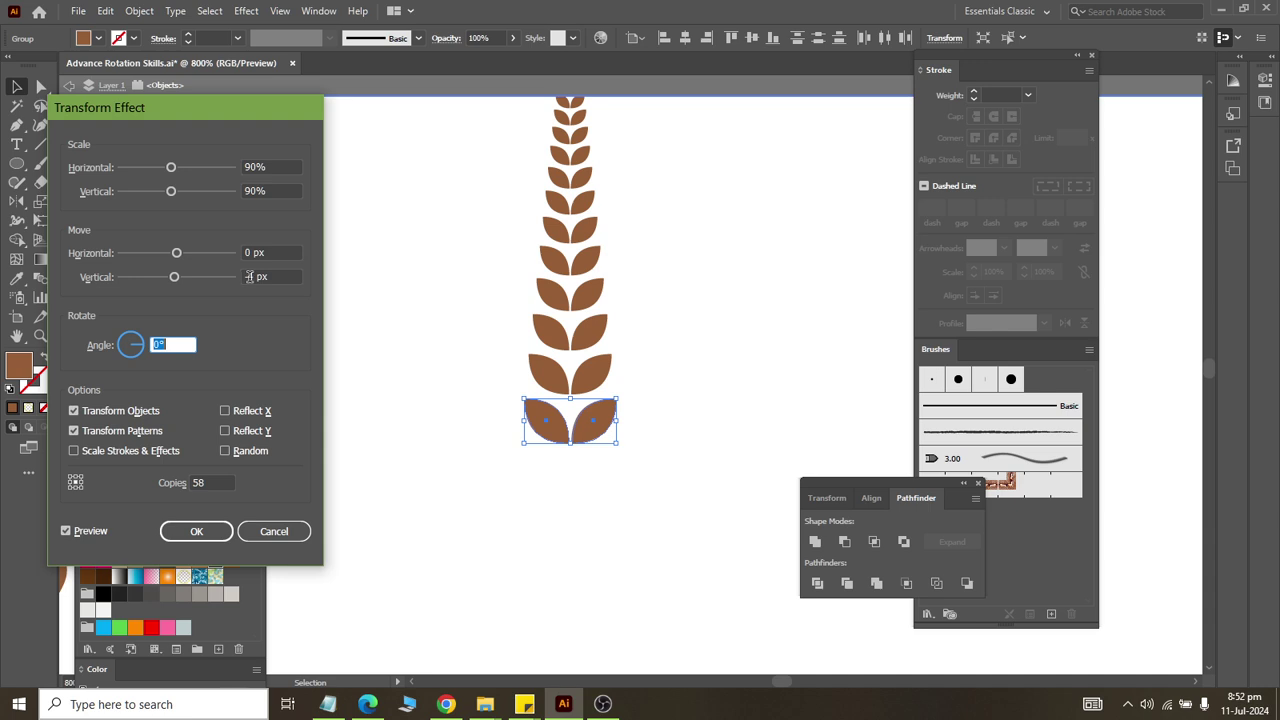
click(277, 167)
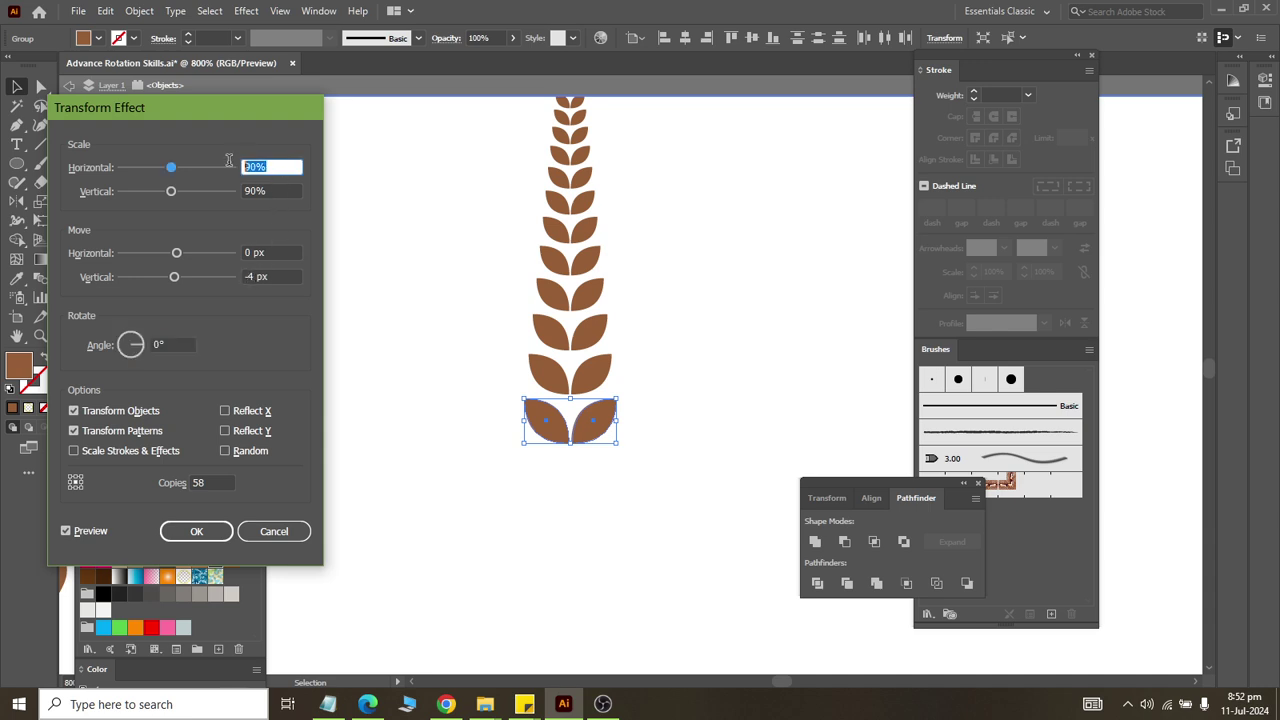
text(10)
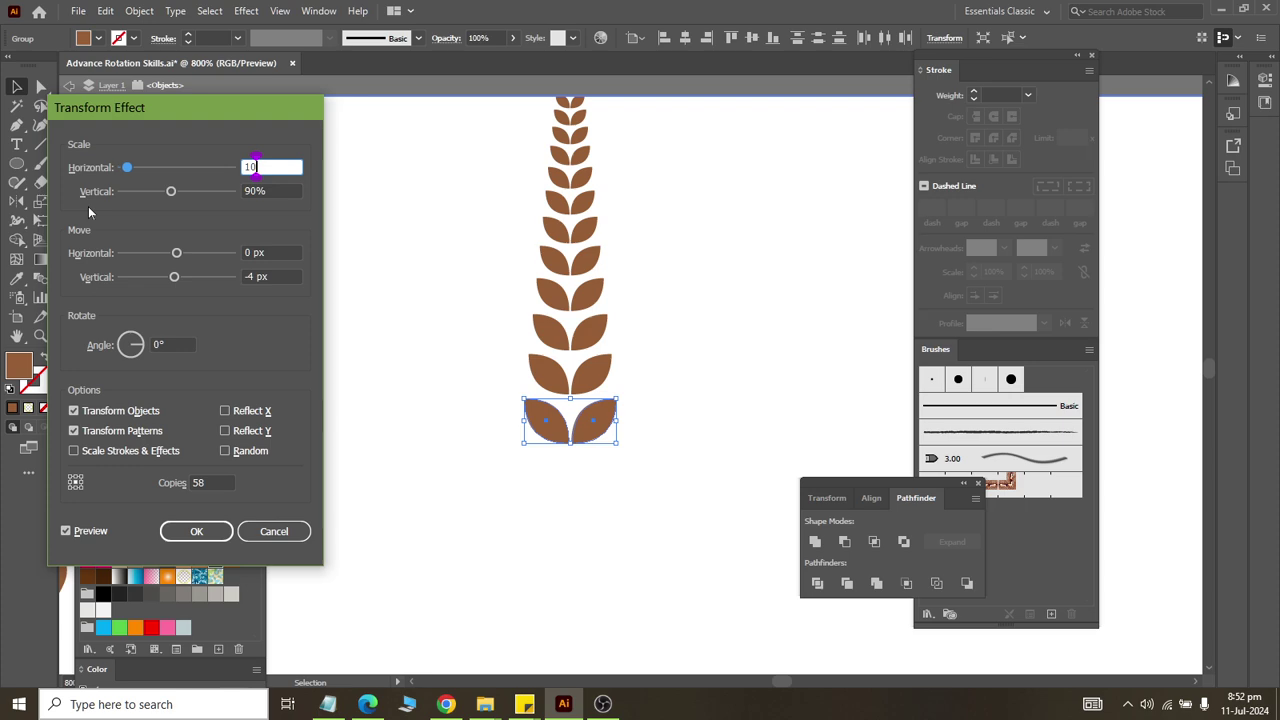
text(0)
key(BackSpace)
key(BackSpace)
text(10)
key(Tab)
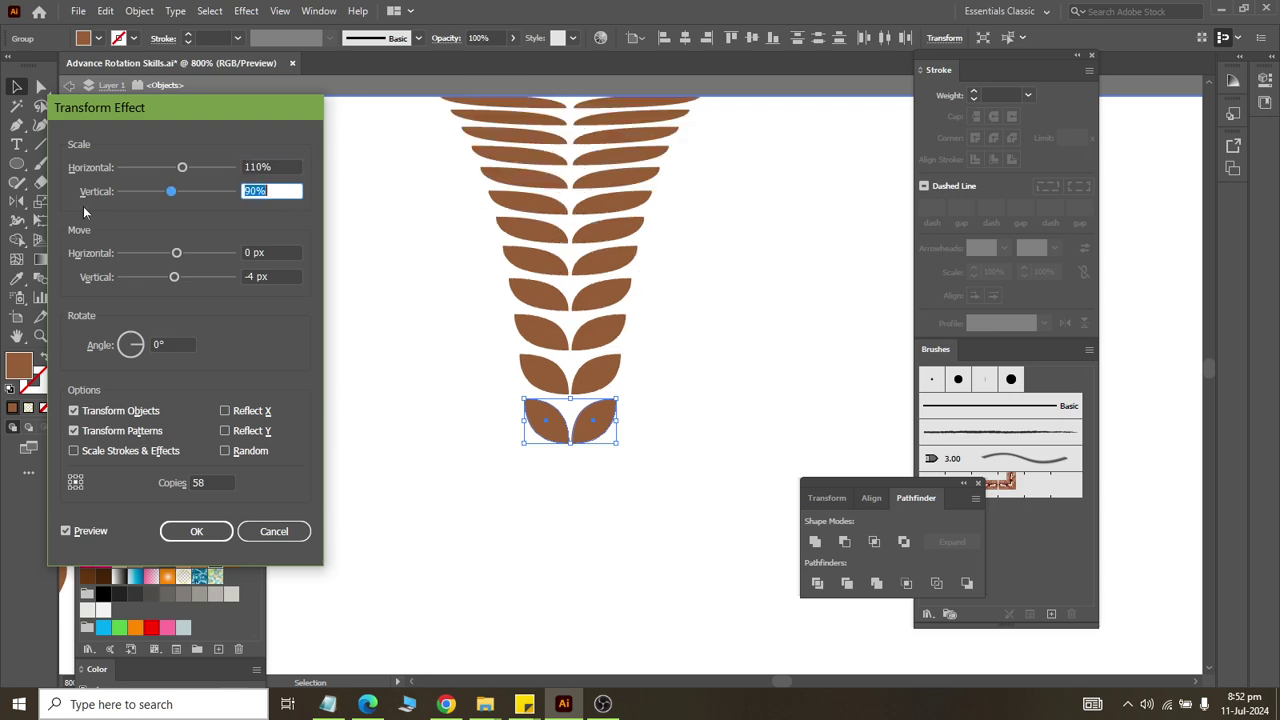
text(110)
key(Tab)
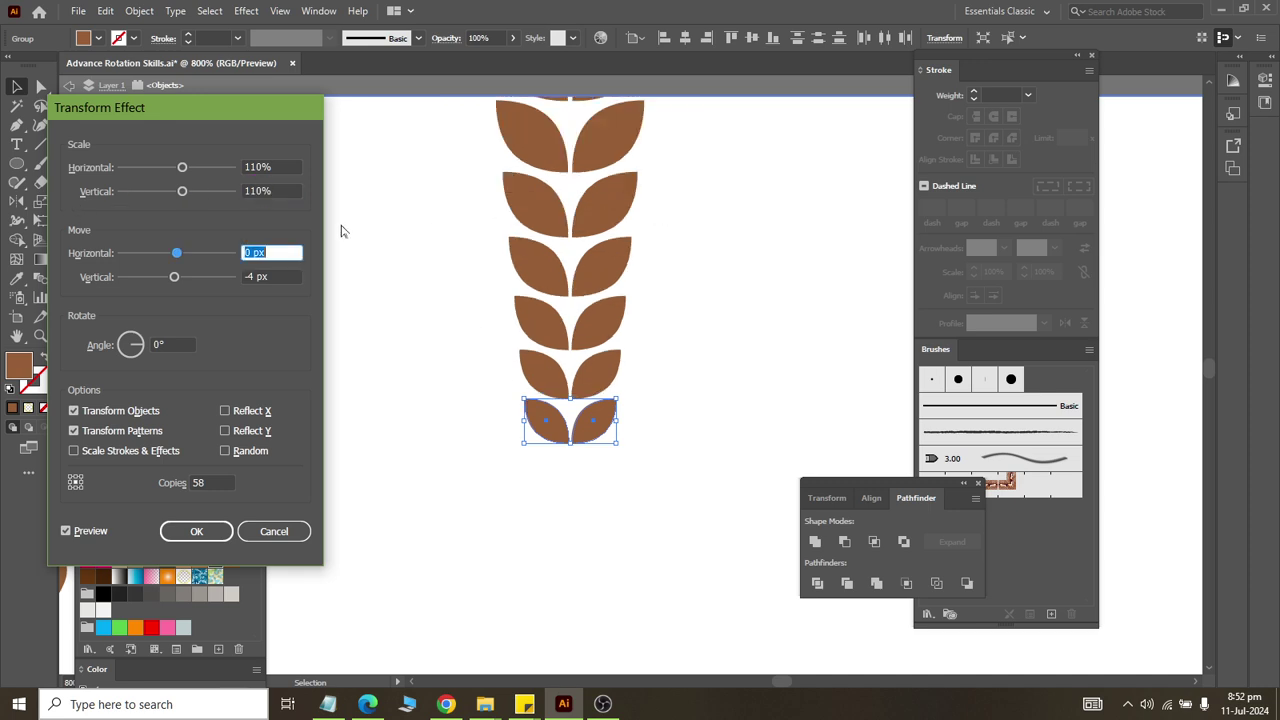
Set Copies to 5 and apply the Transform effect.
click(217, 482)
key(shift+Down)
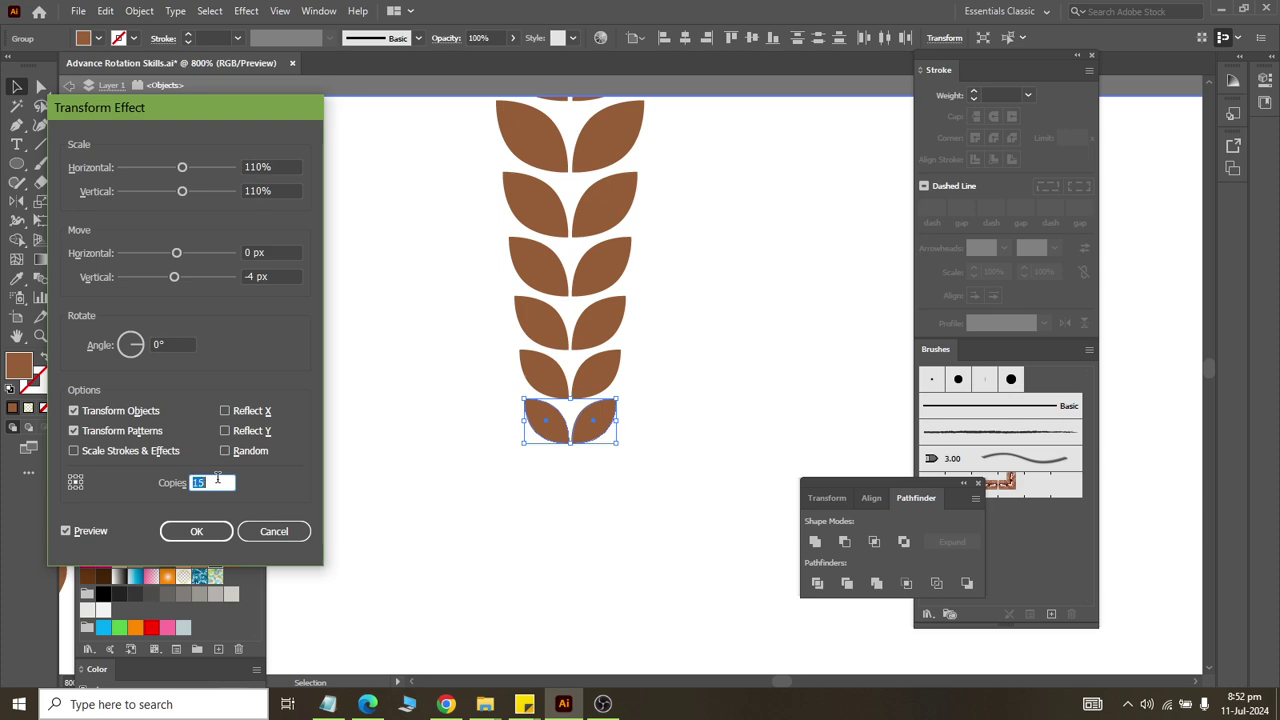
text(15)
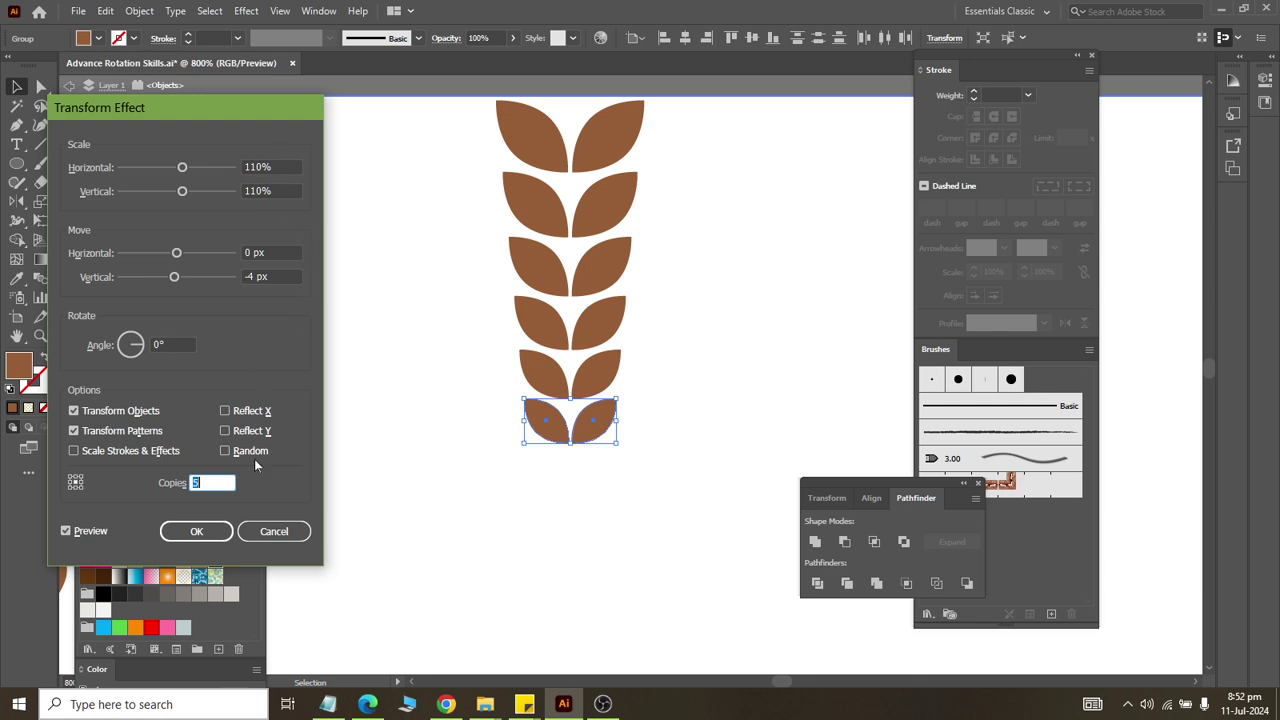
click(197, 532)
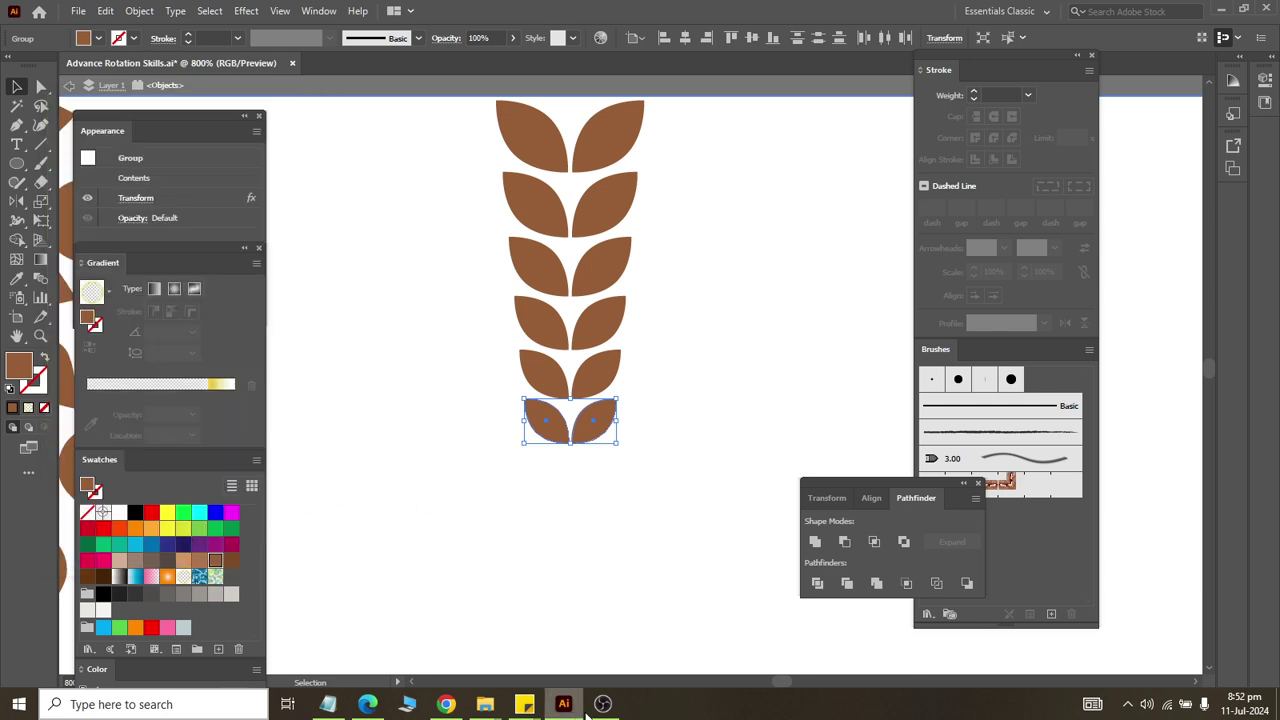